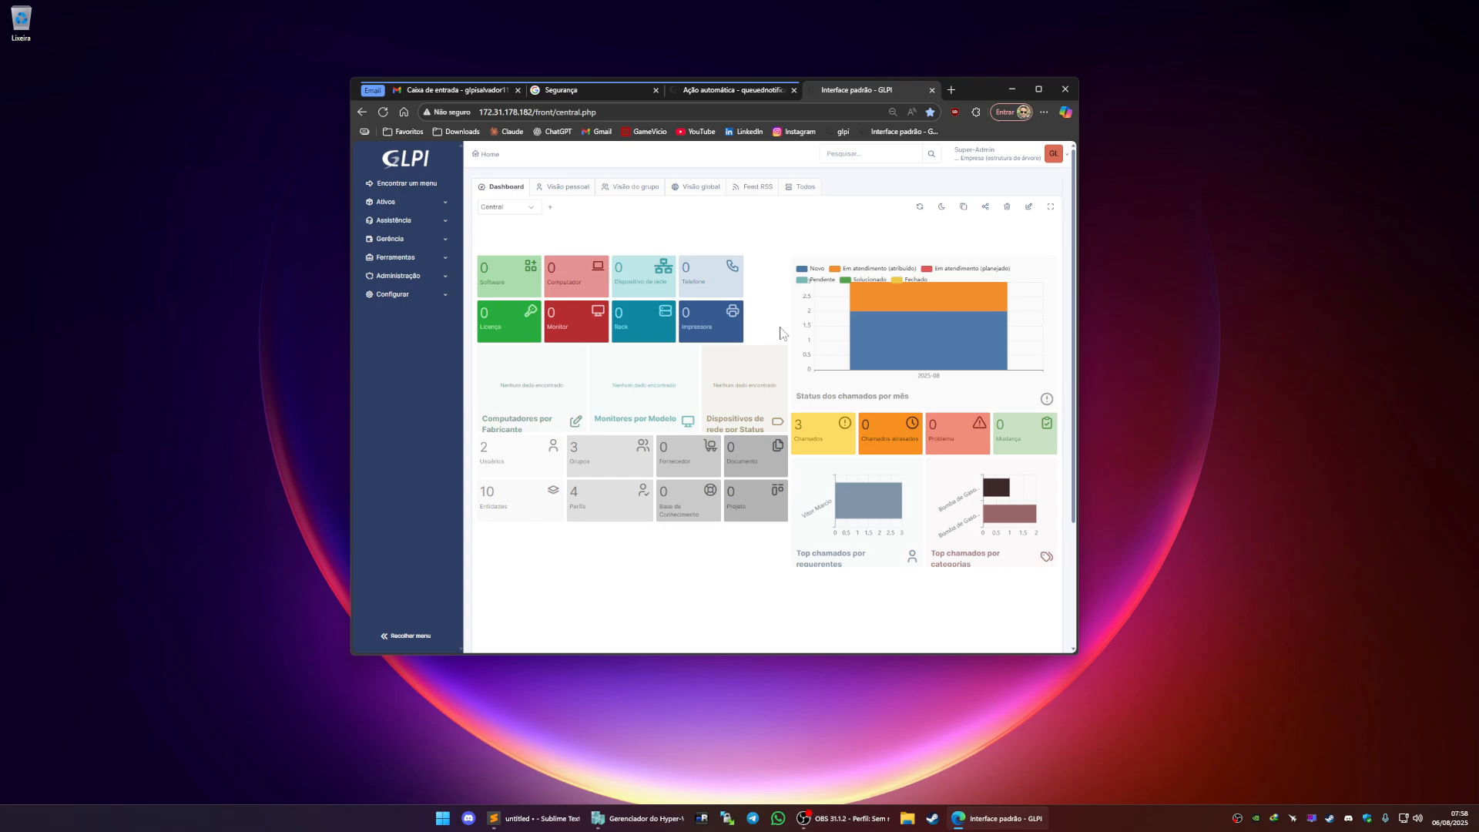
Open the email notifications configuration page from the notifications setup
left_click(399, 297)
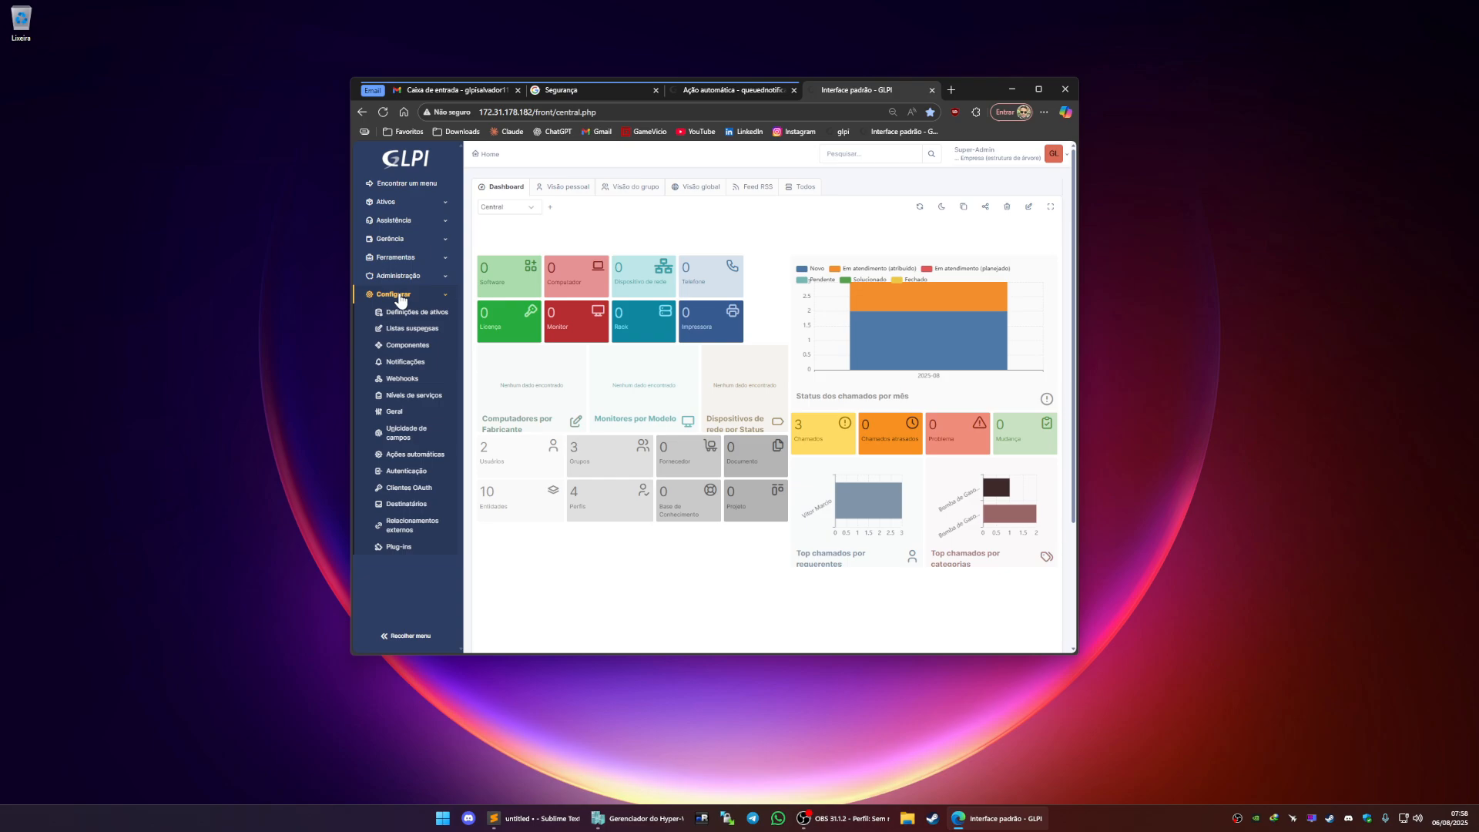
left_click(406, 362)
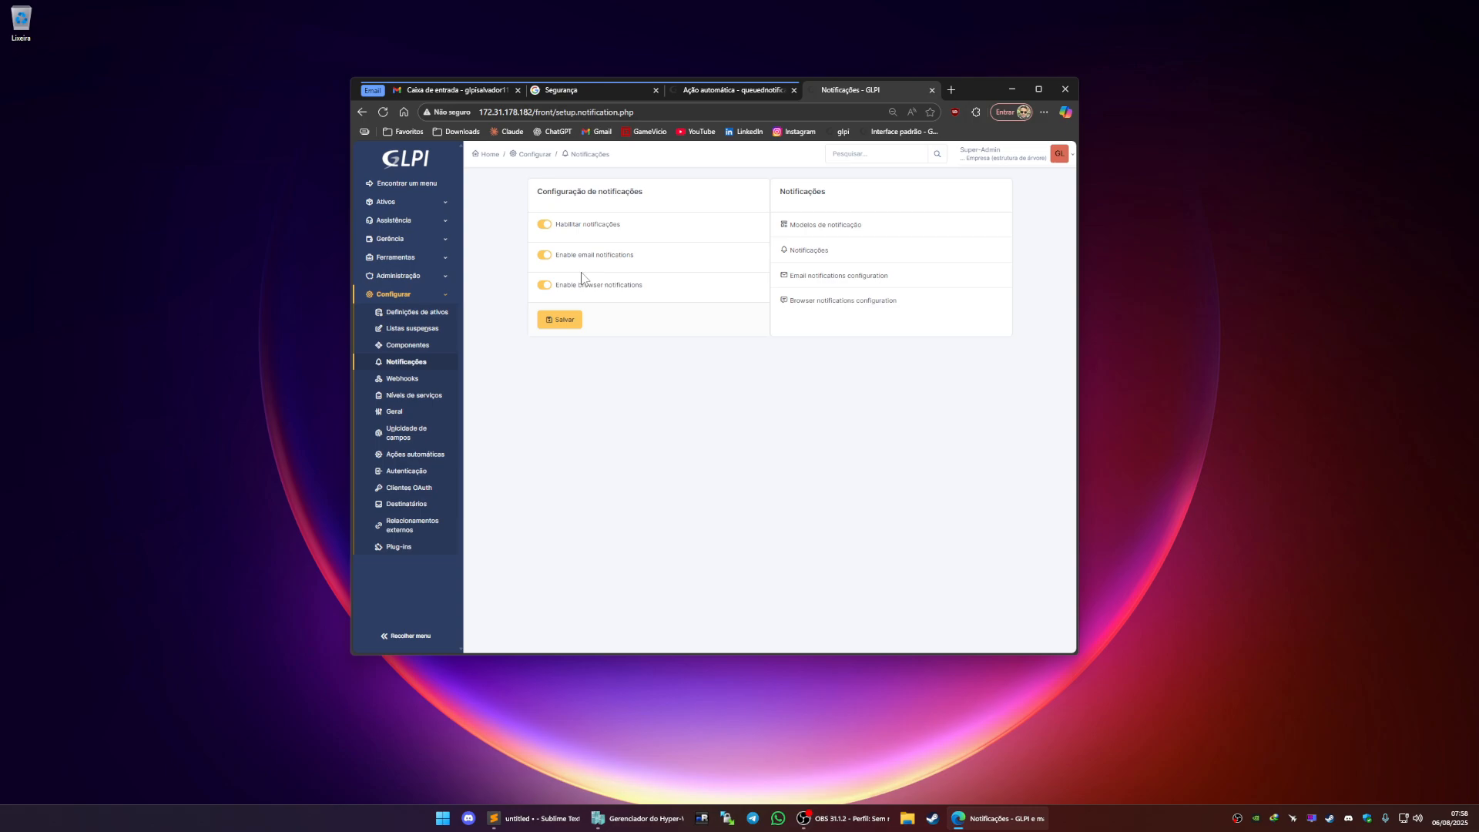
left_click(843, 282)
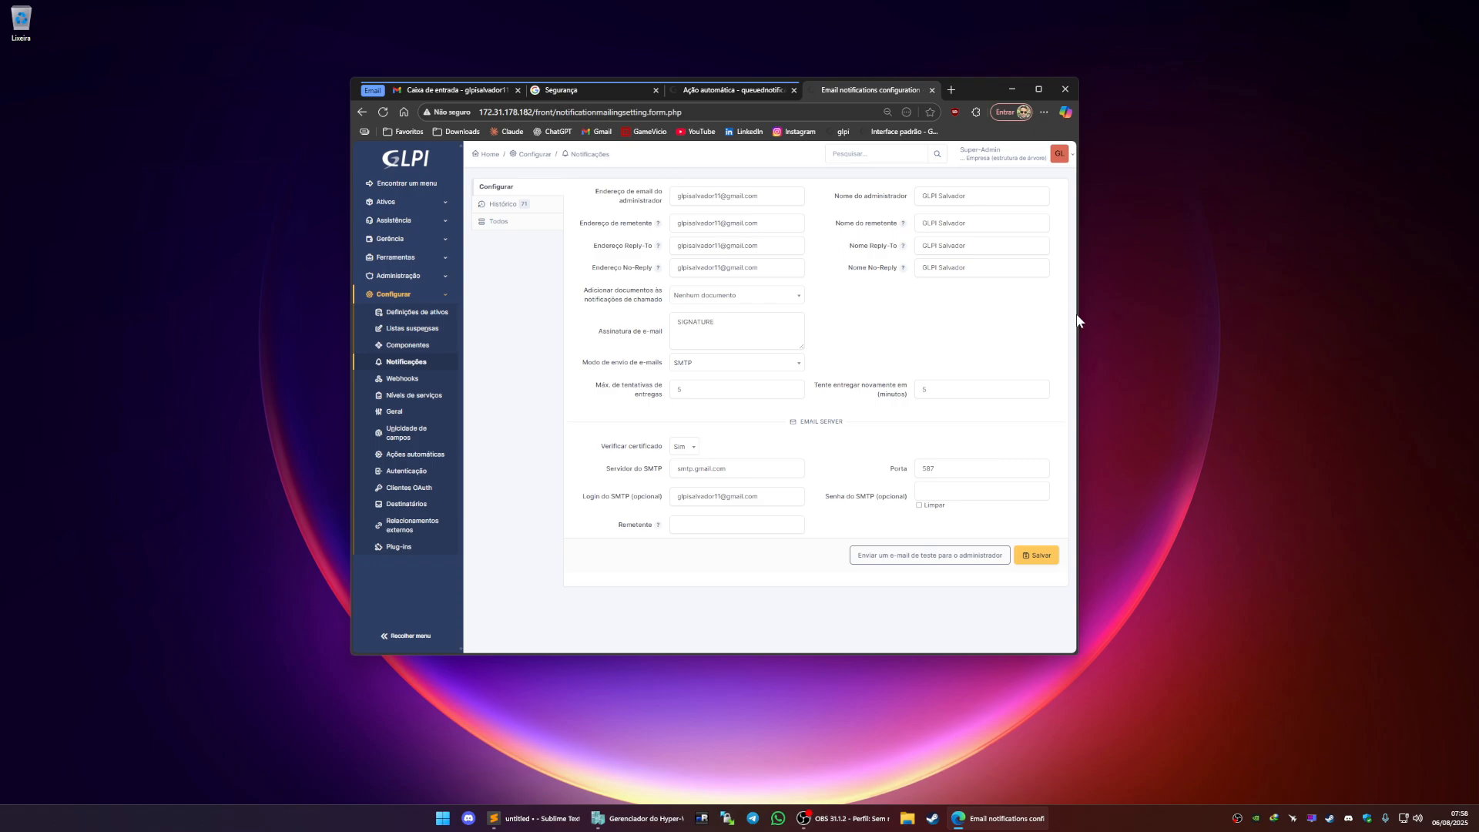
Review the administrator, sender and SMTP server fields of the e-mail notification settings
left_click_drag(1079, 316, 1164, 322)
left_click_drag(1005, 94, 837, 117)
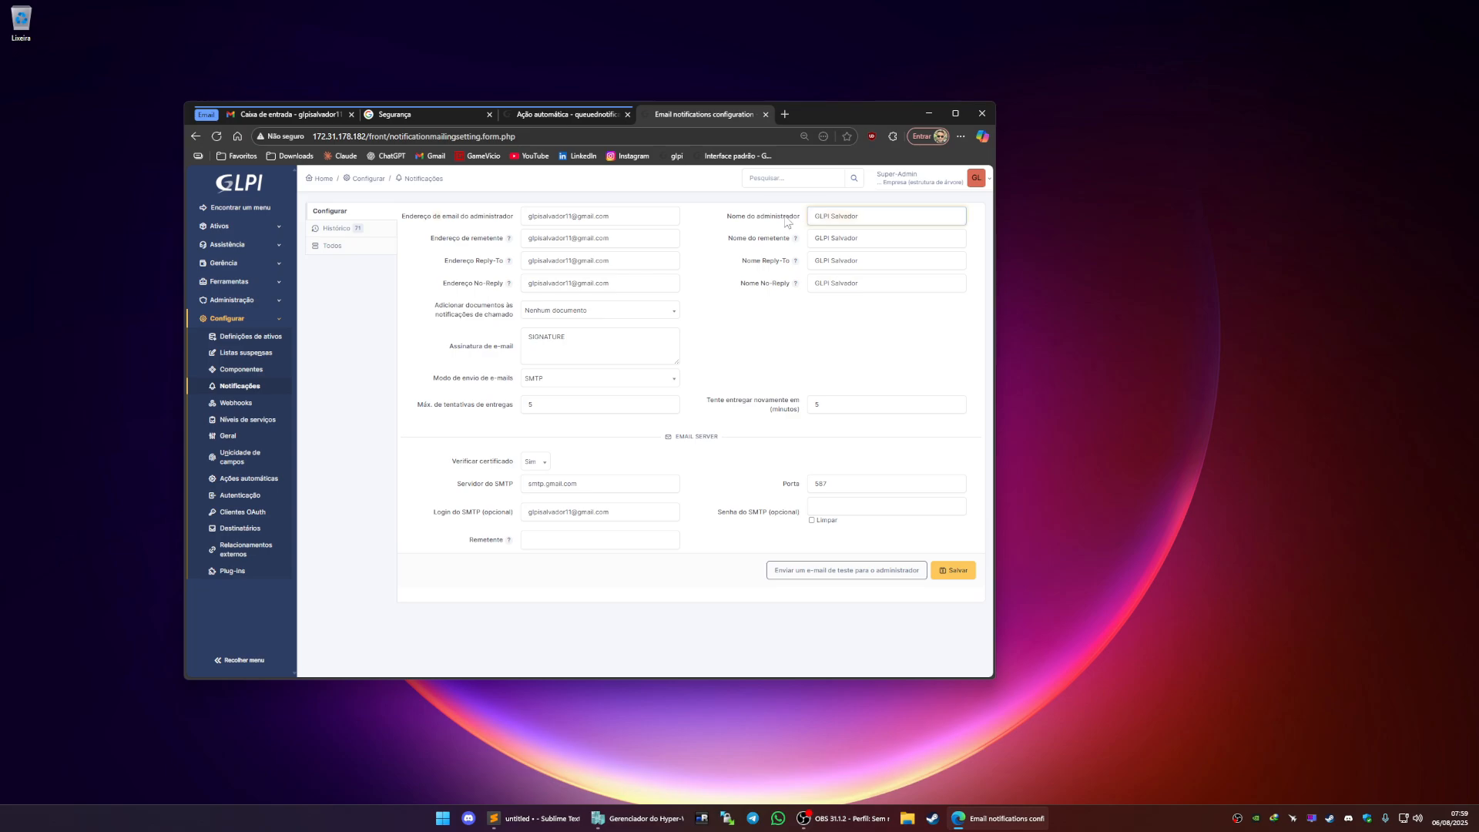
mouse_move(788, 241)
left_click(861, 262)
left_click(859, 285)
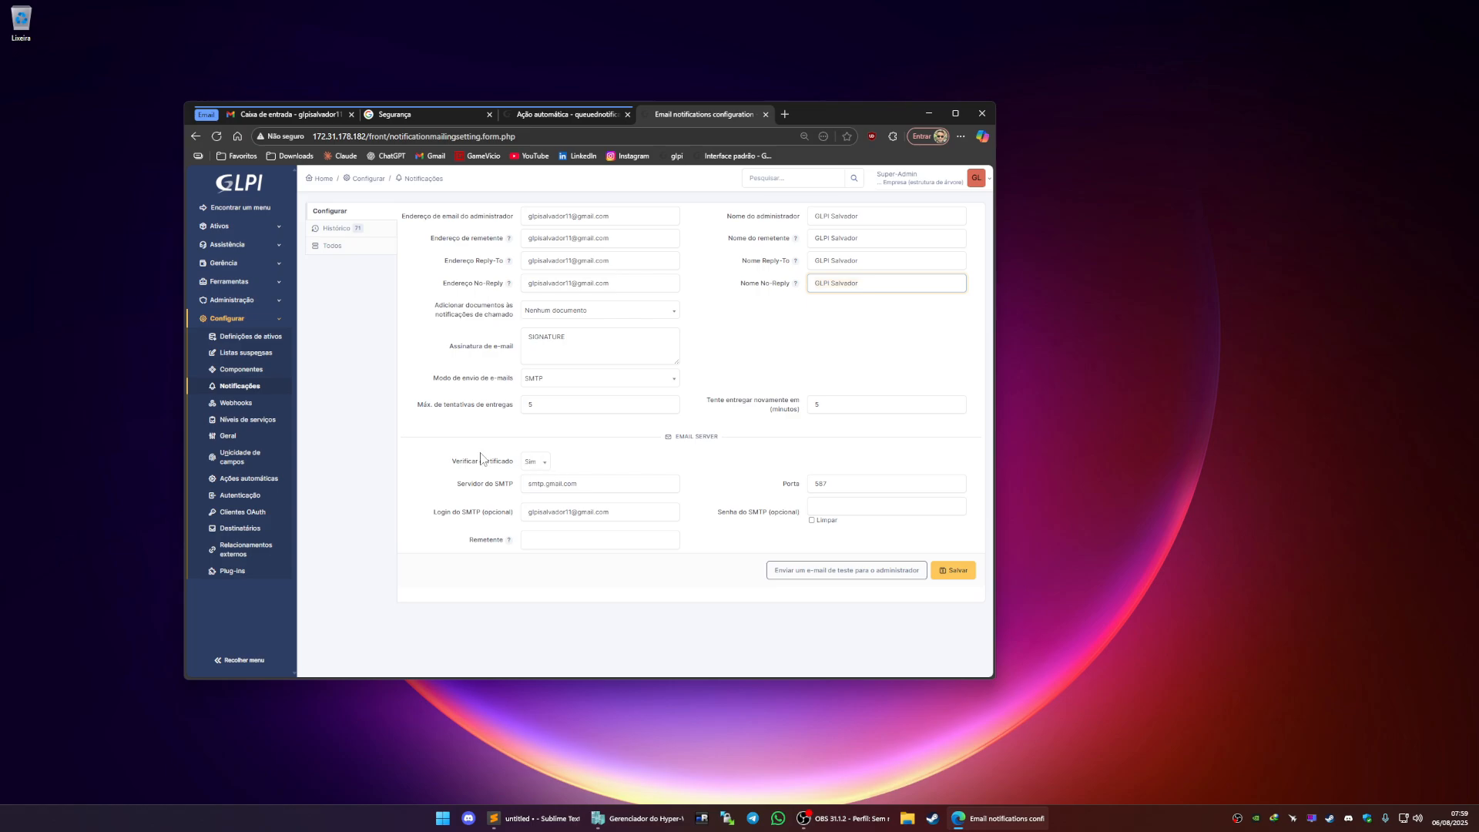
left_click(589, 488)
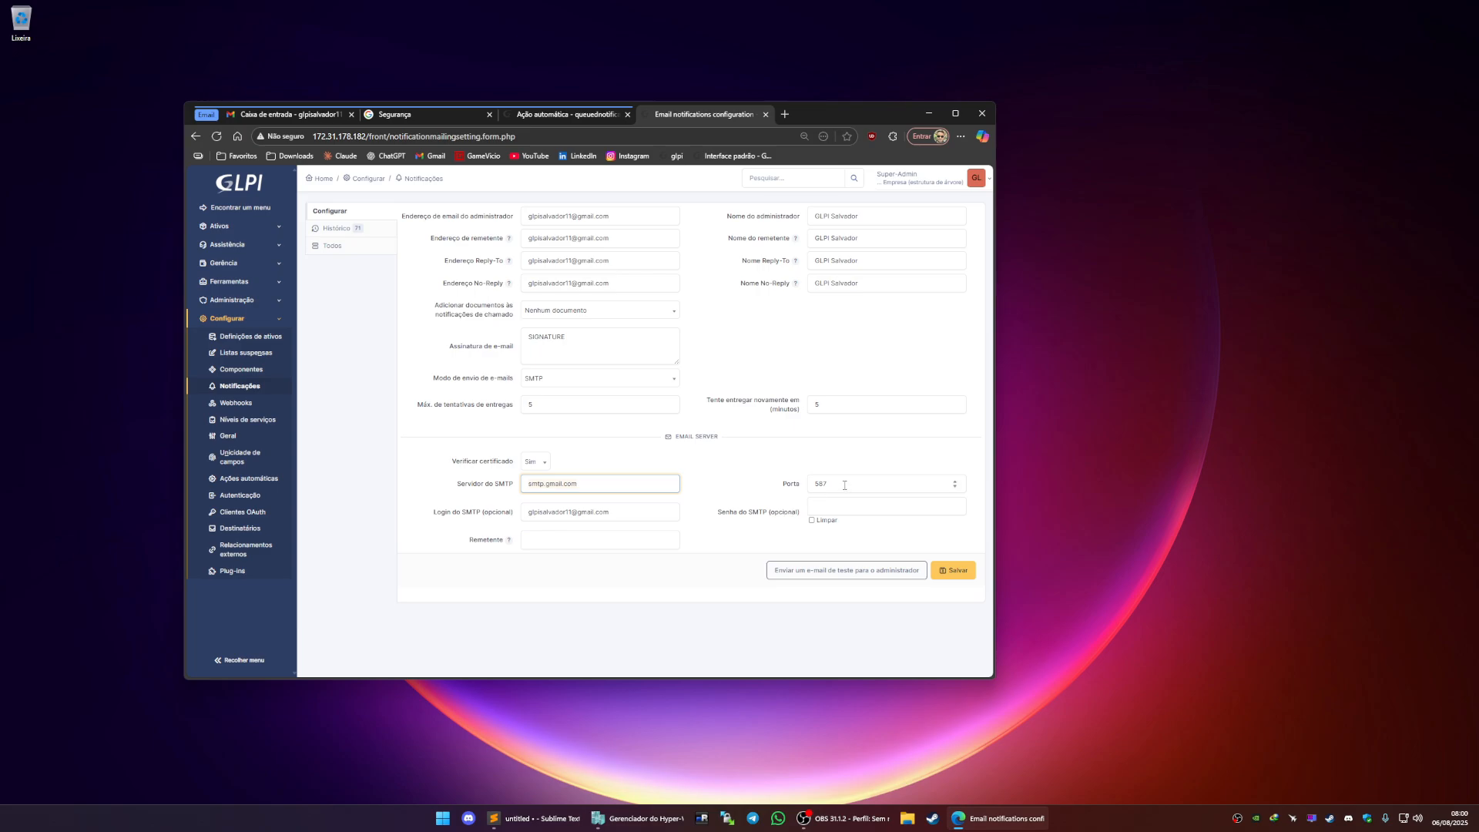
left_click(832, 507)
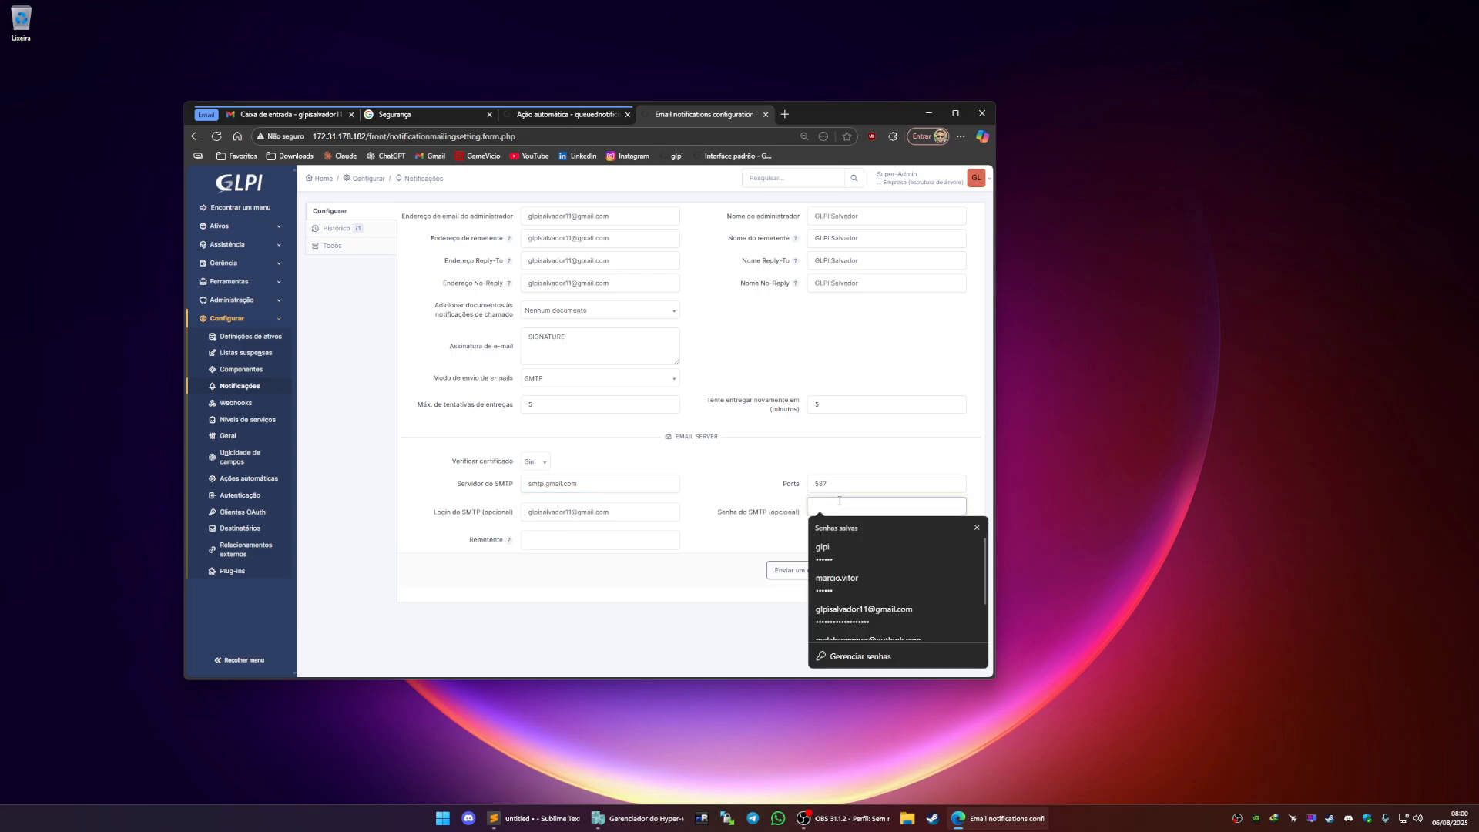
left_click(874, 462)
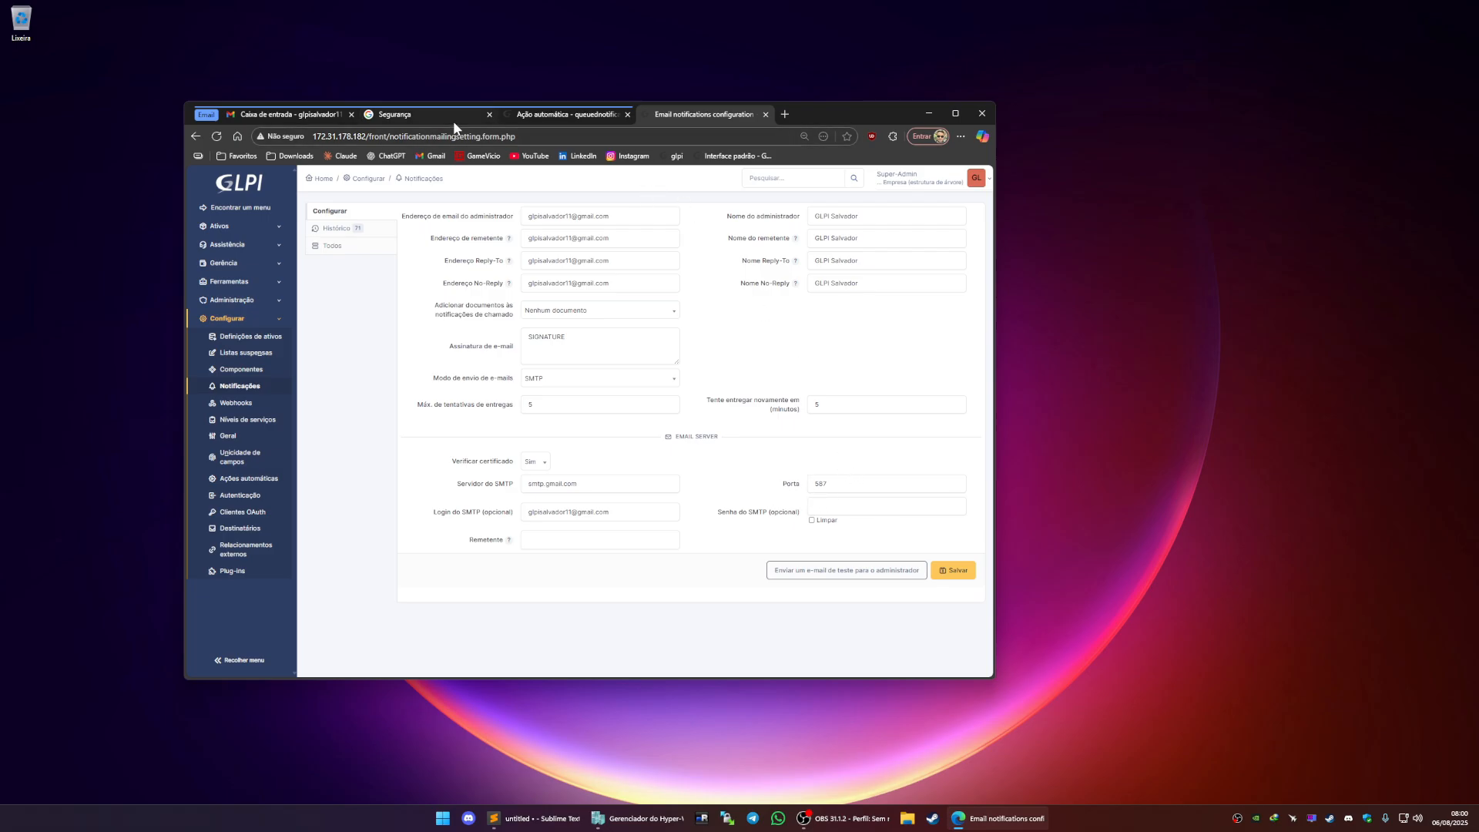
Switch to the Google account security page, search for senhas de app and open the App passwords page
left_click(430, 112)
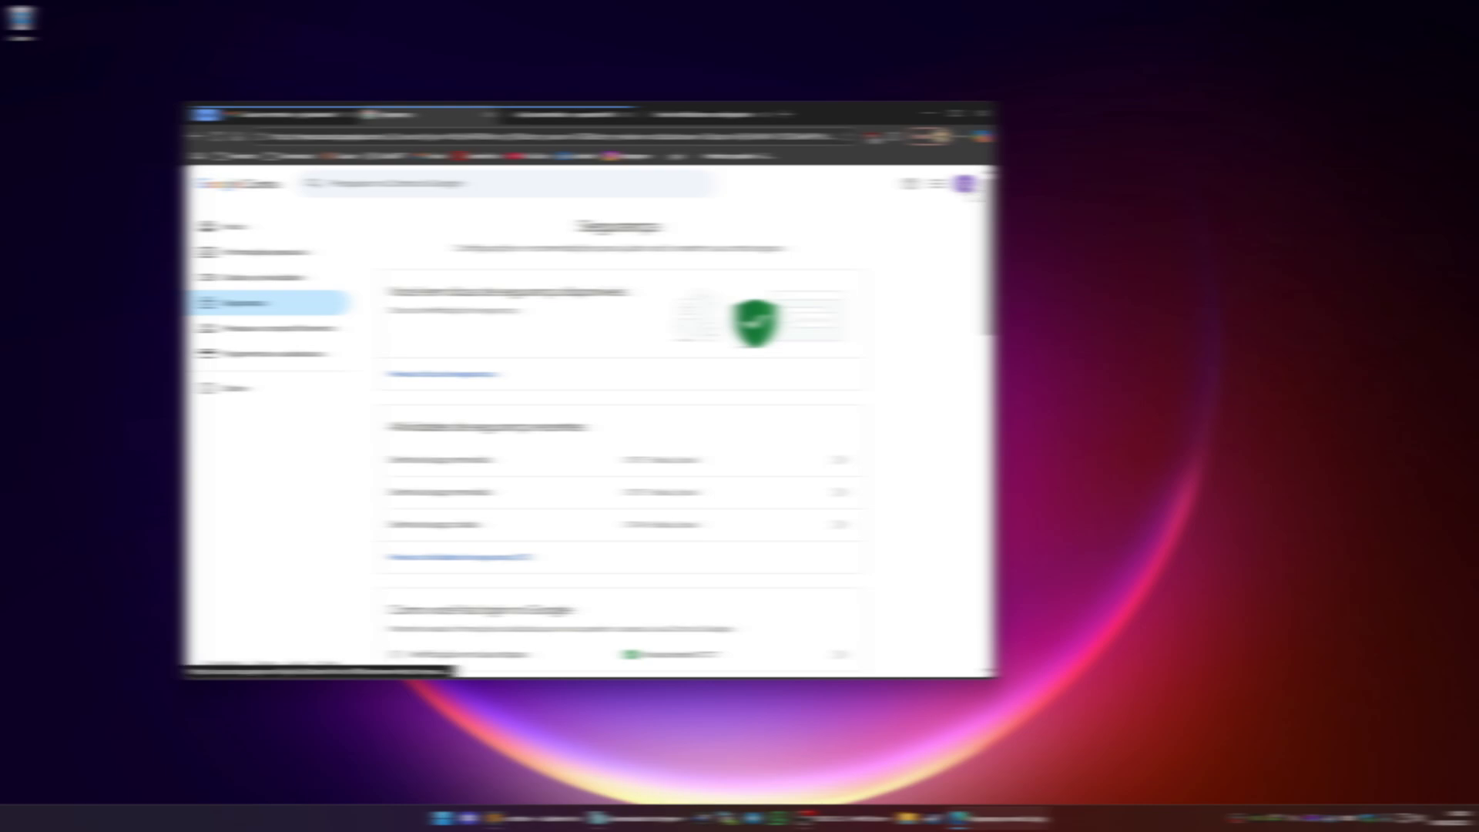
left_click(964, 183)
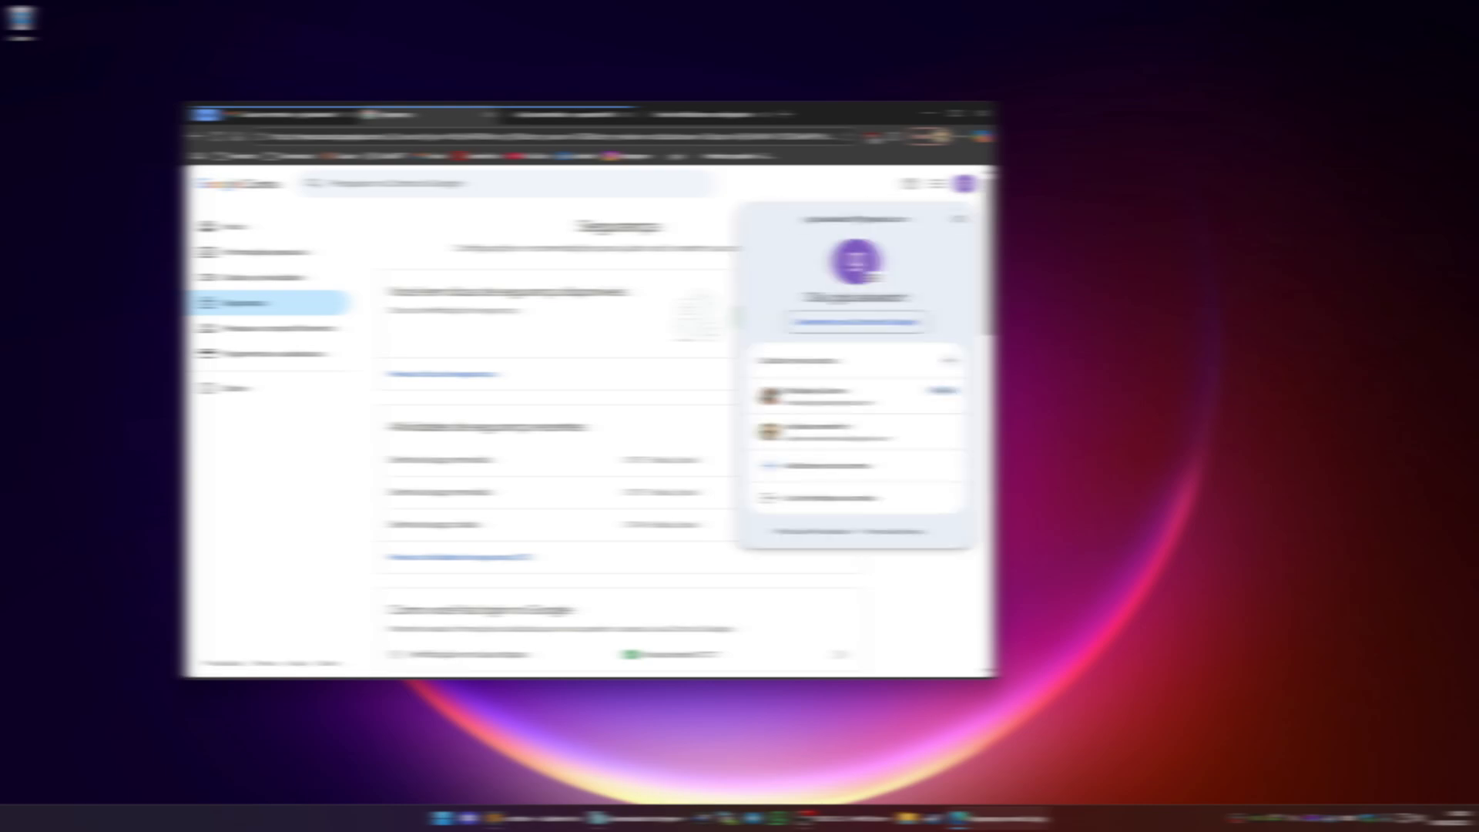
left_click(869, 193)
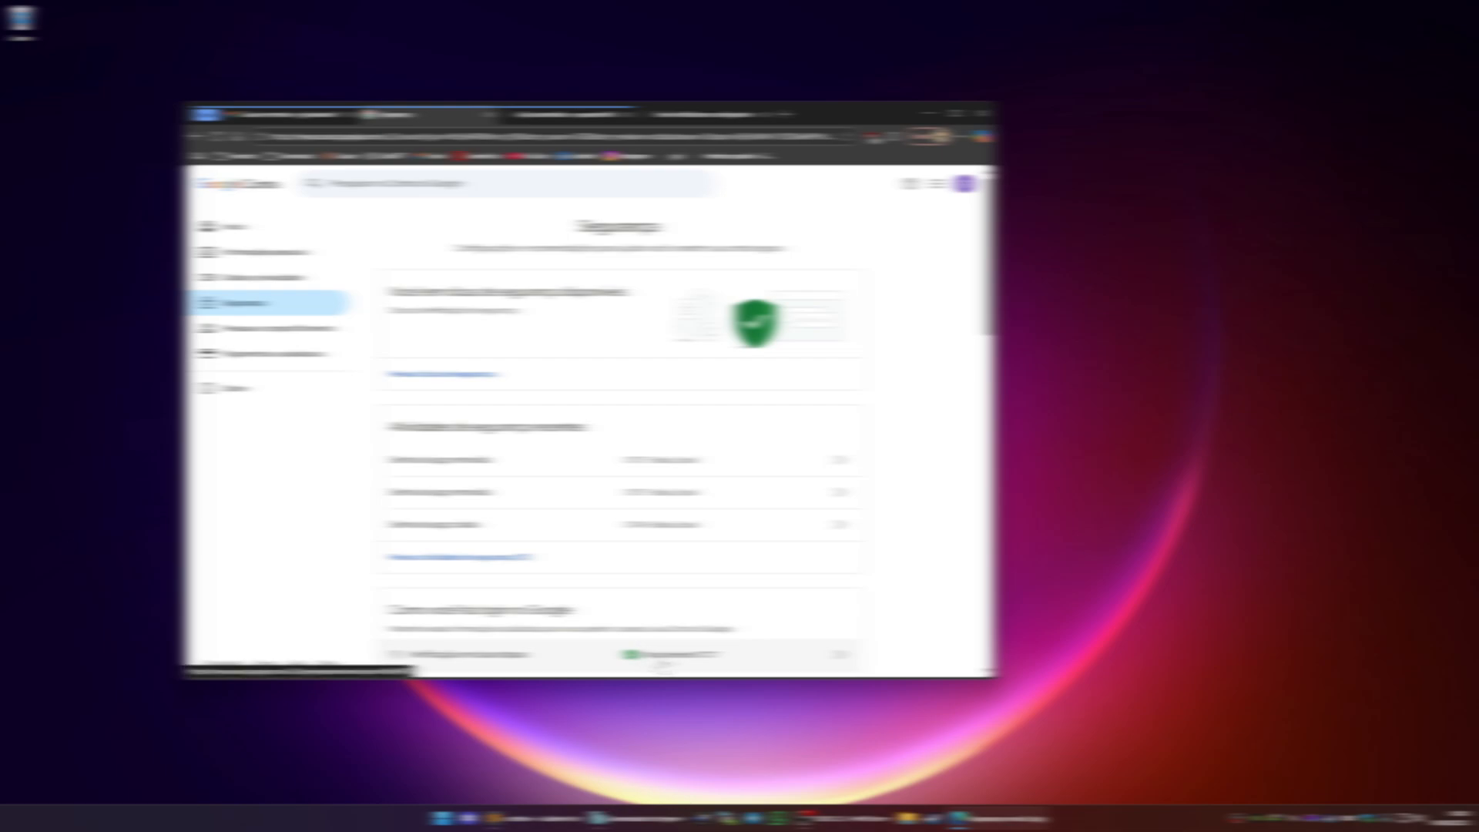
left_click(495, 184)
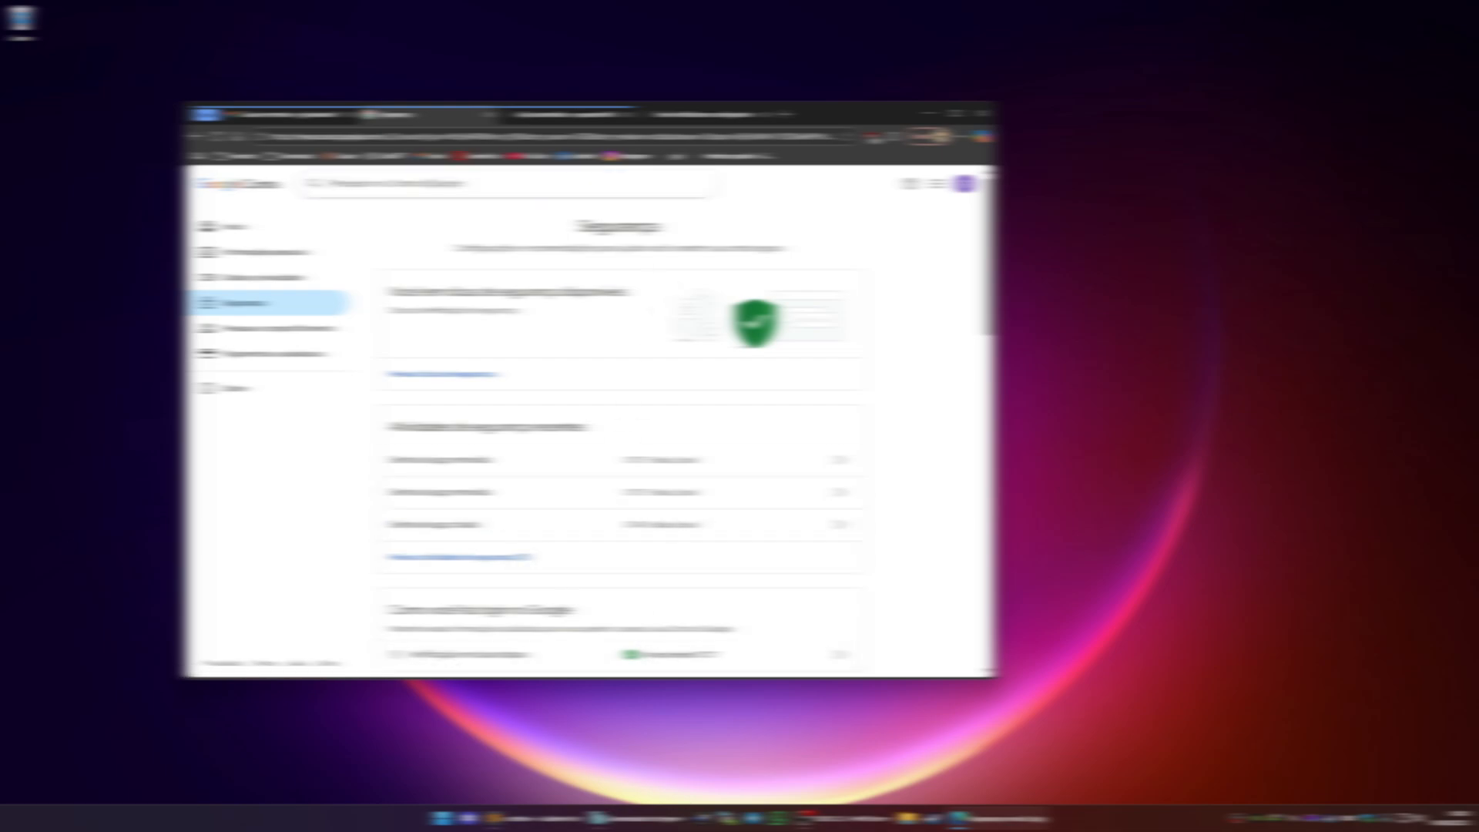
type("senhas de app")
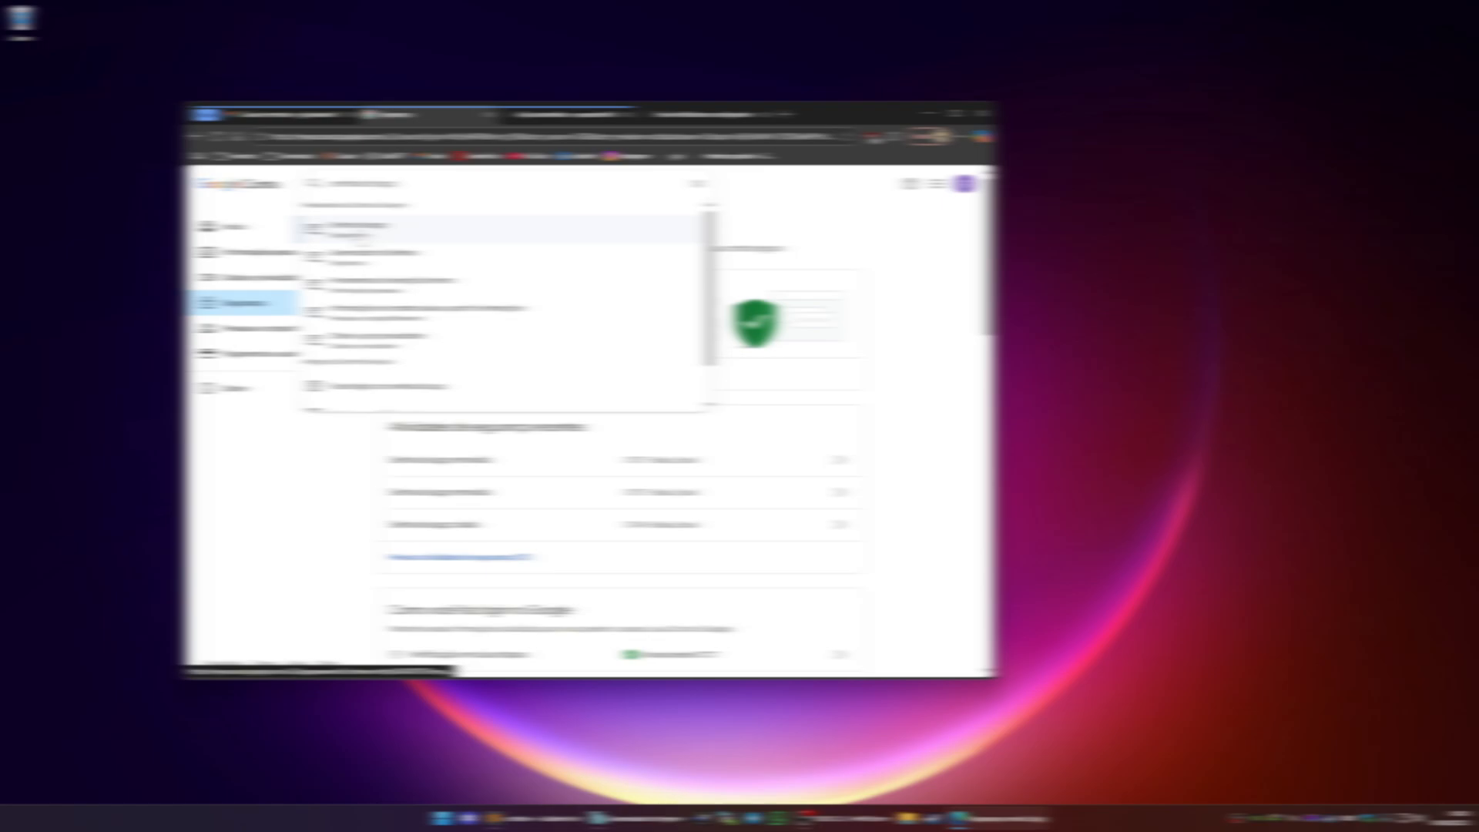
left_click(363, 239)
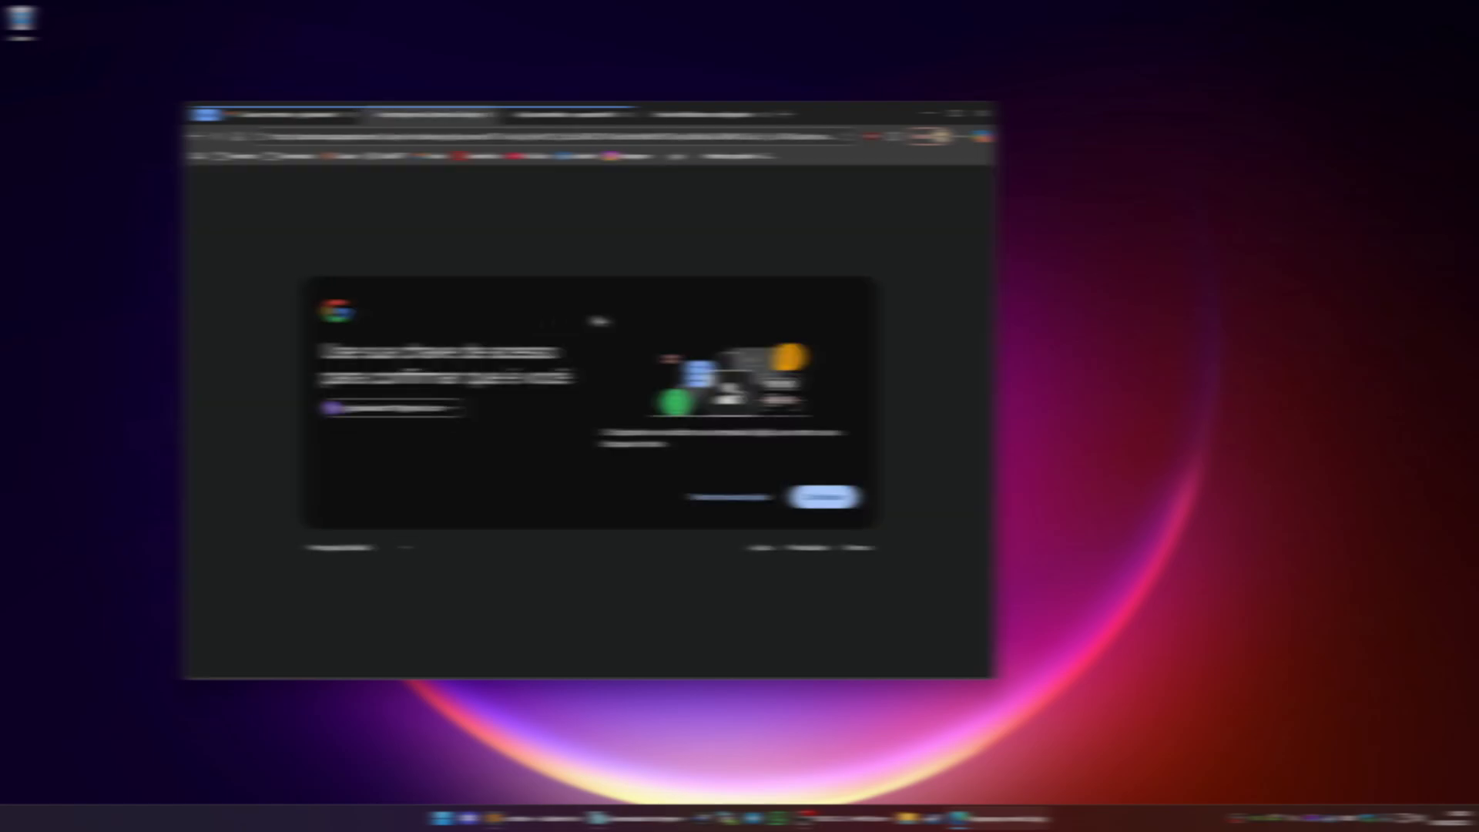
left_click(823, 496)
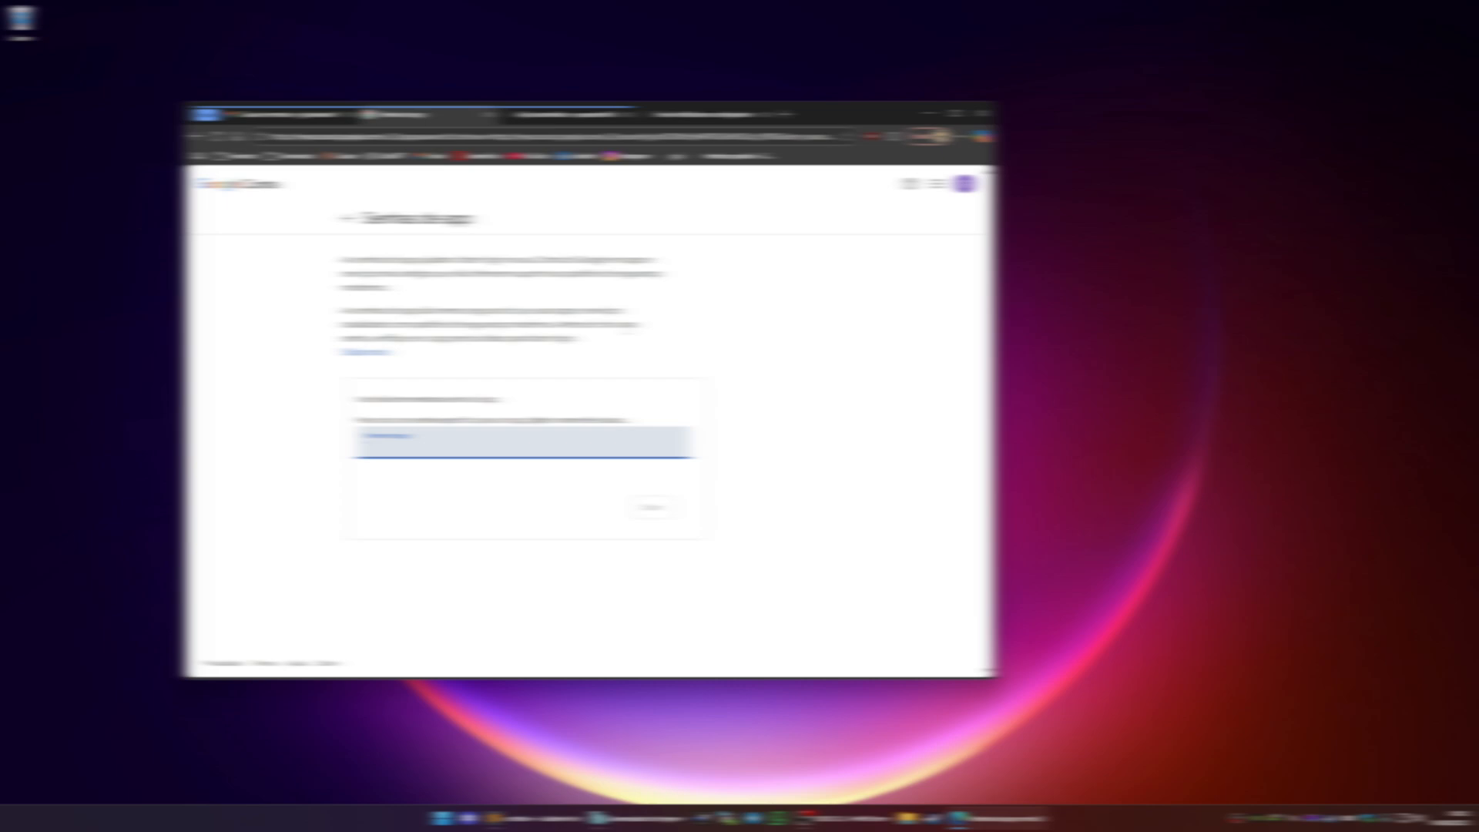
Create an app password named glpi and copy the generated password
type("prue")
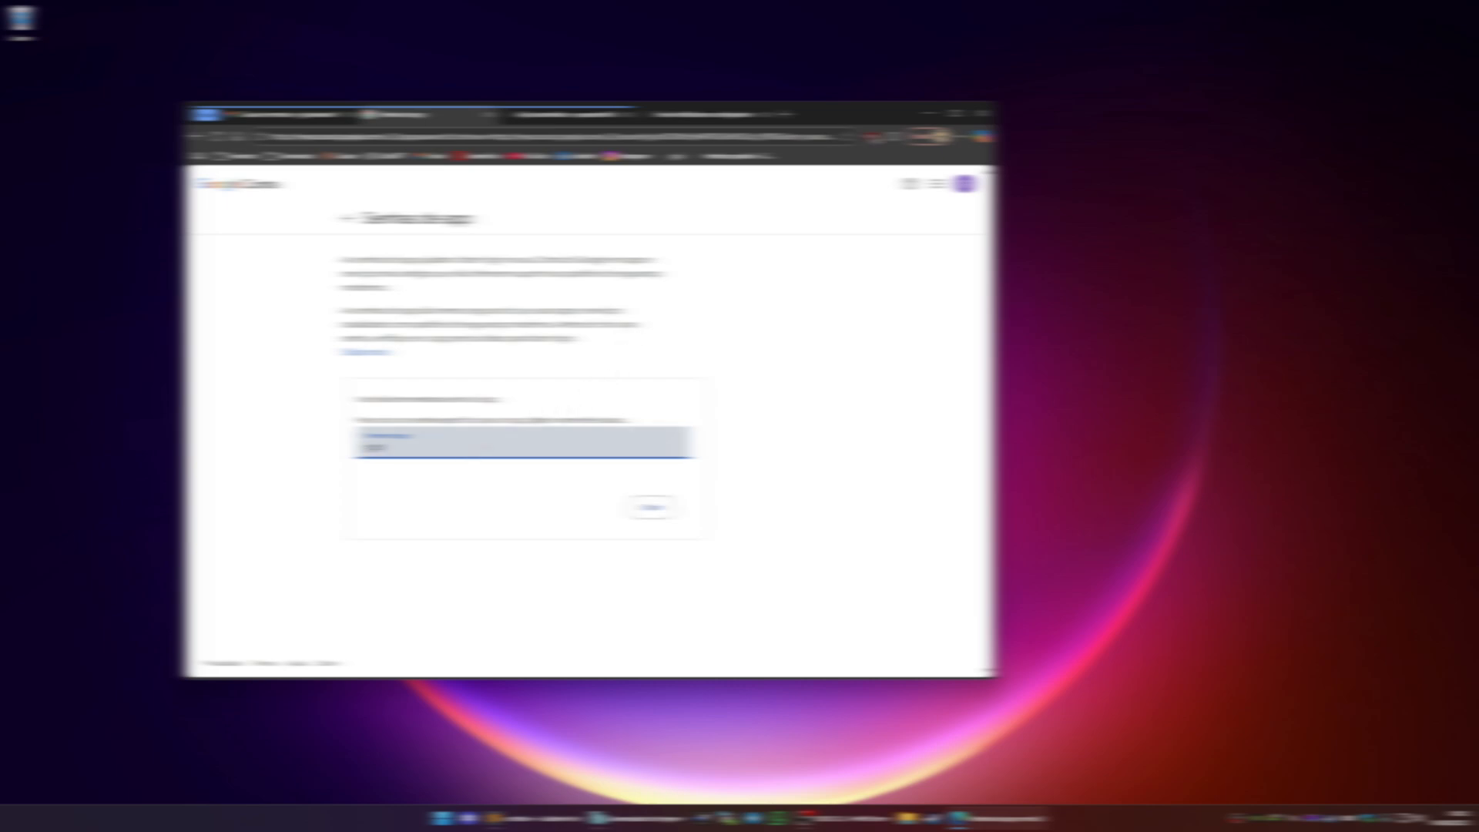
left_click(651, 507)
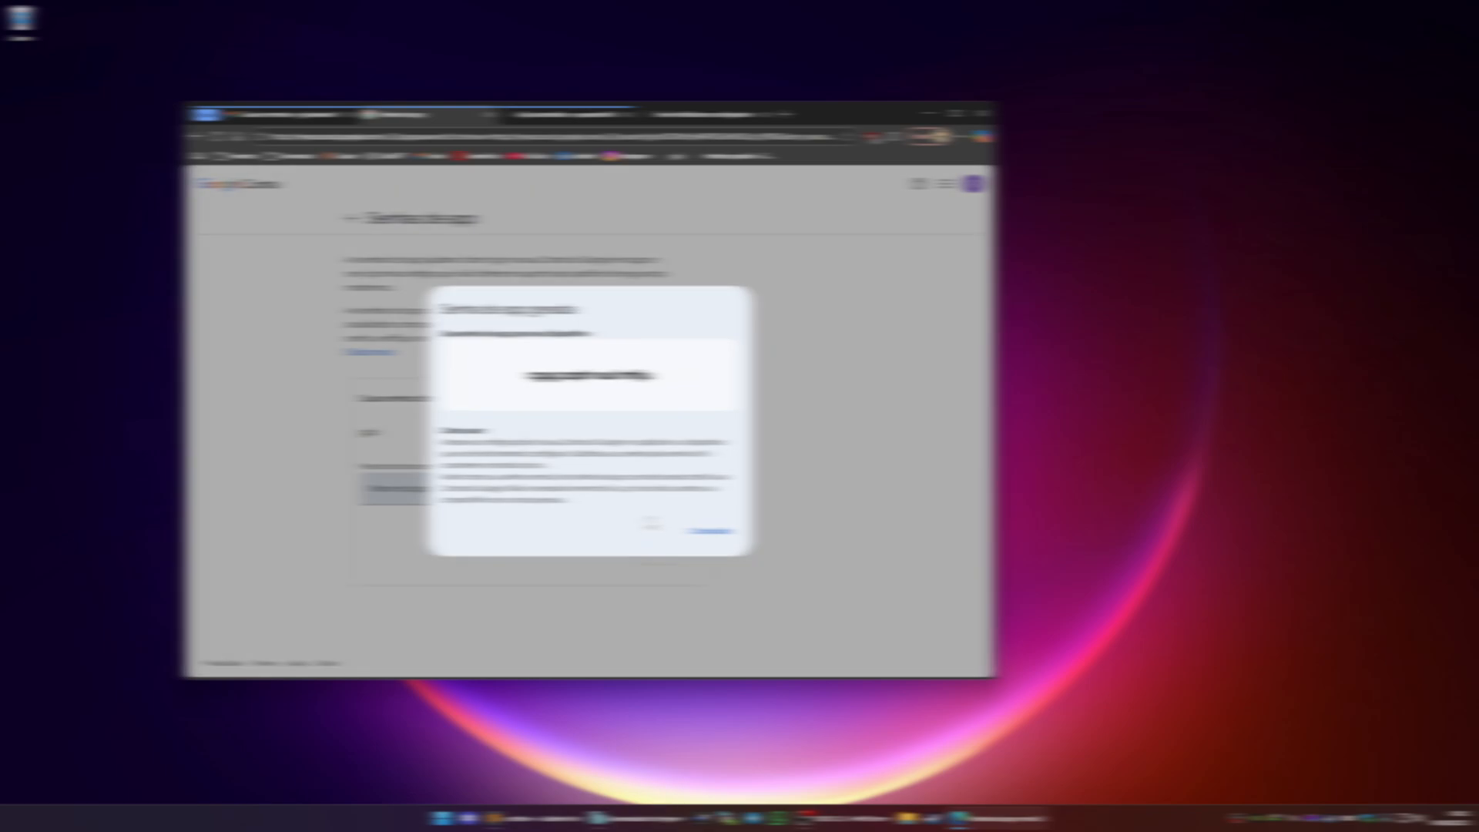
left_click_drag(659, 376, 530, 375)
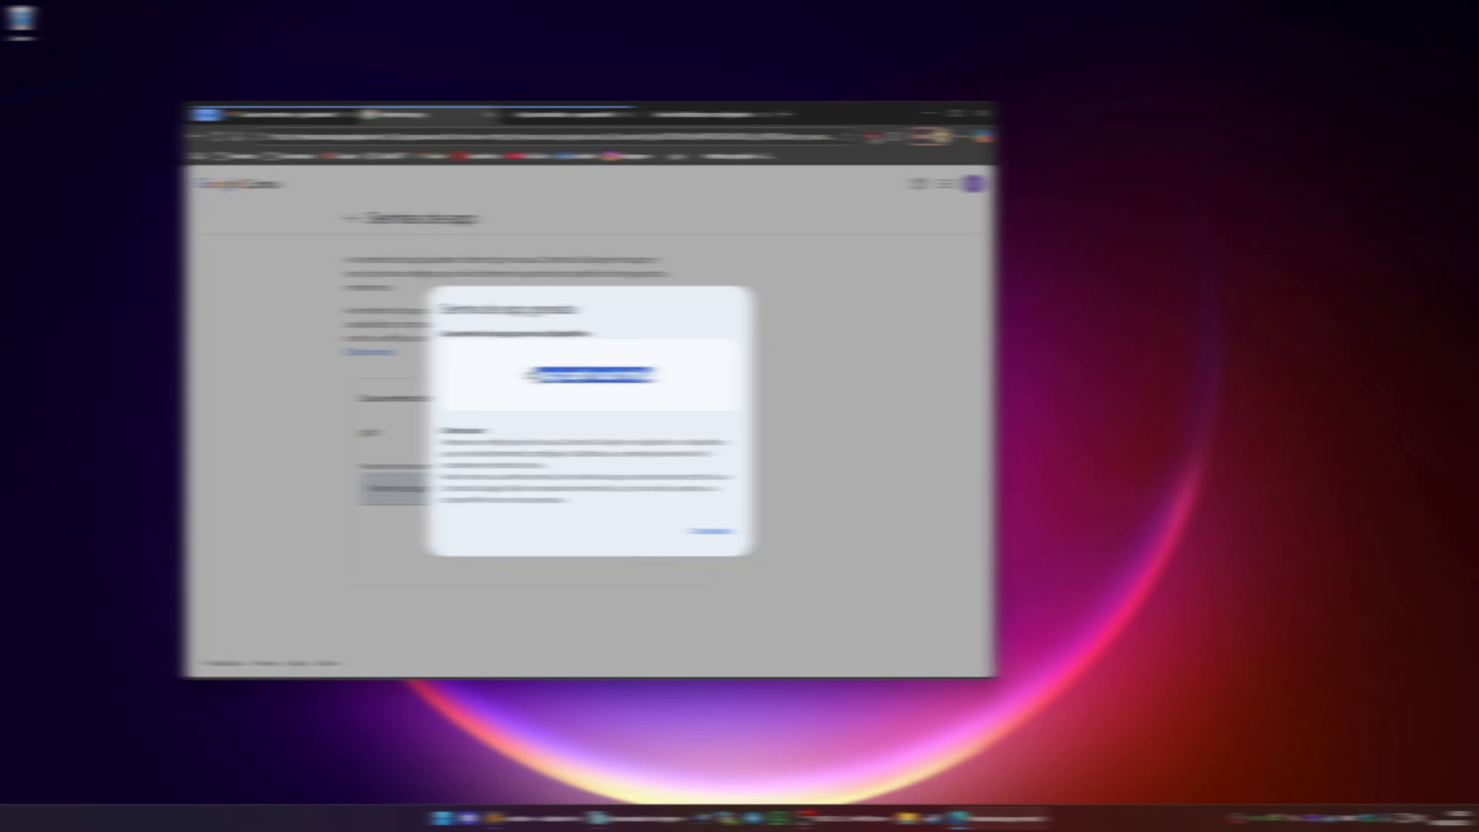
right_click(531, 375)
left_click(570, 396)
Paste the app password into a text editor and remove its spaces
left_click(515, 823)
key("ctrl+v")
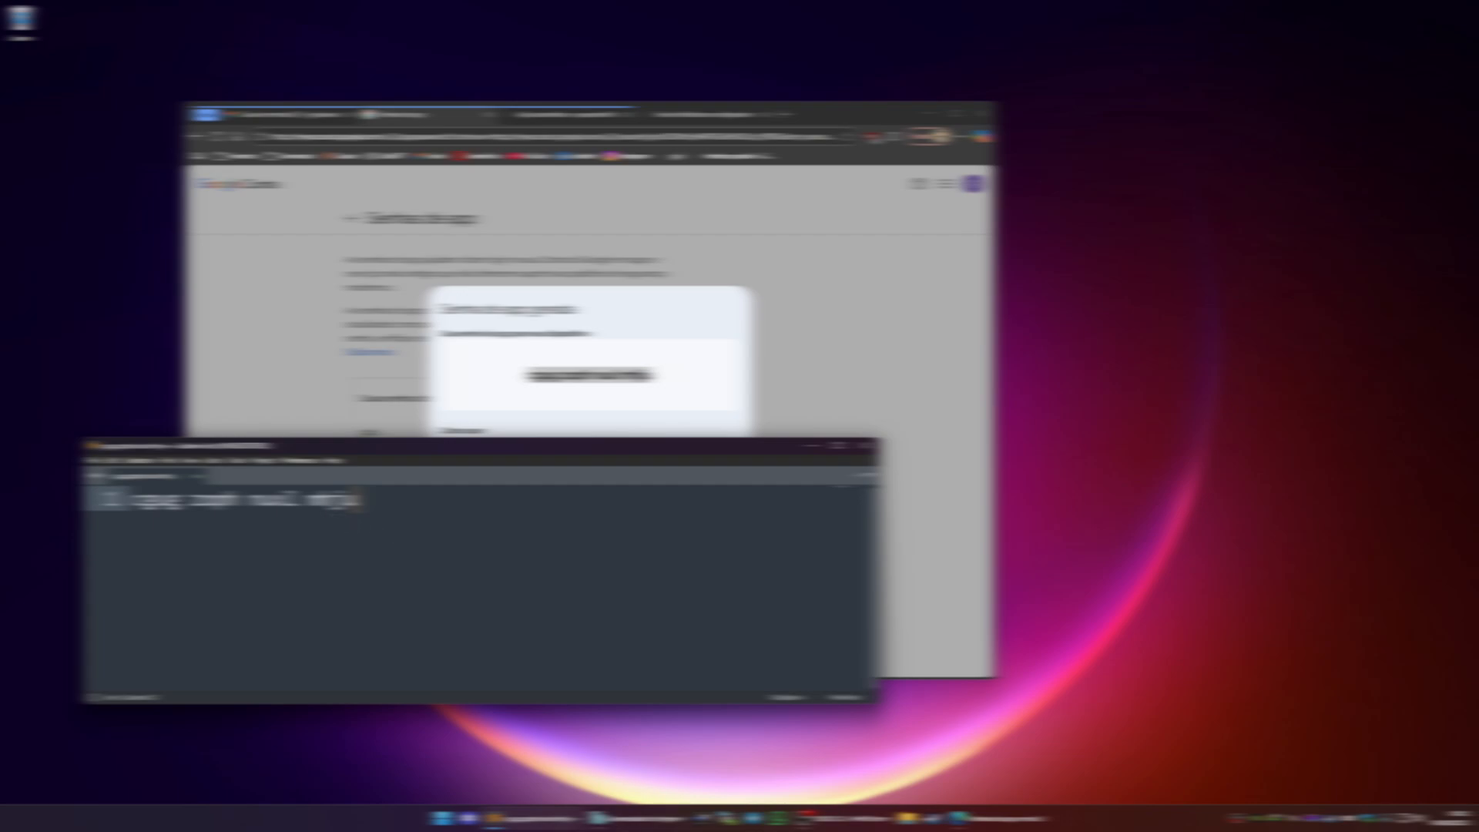
key("BackSpace")
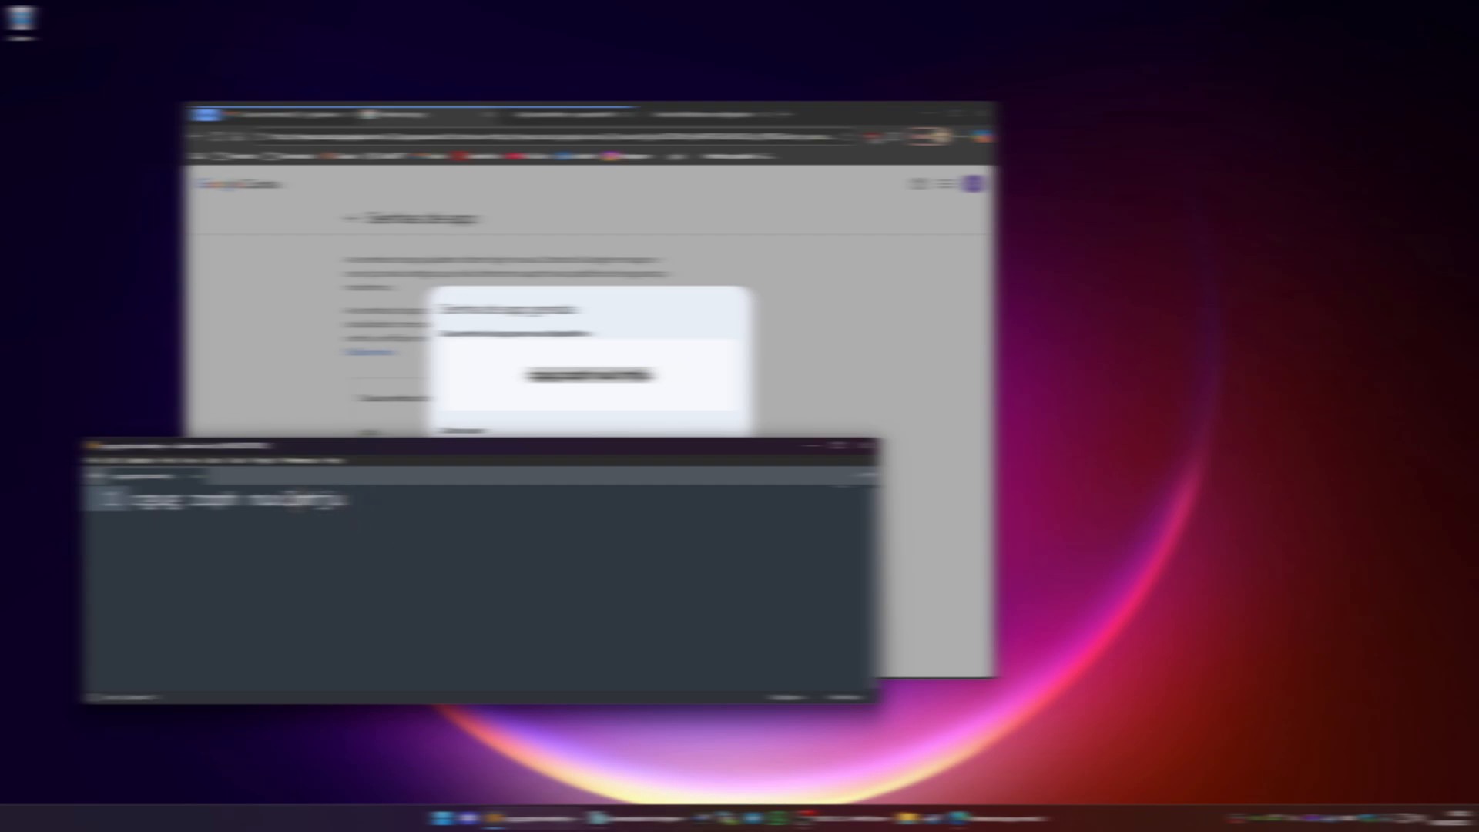
left_click(239, 500)
key("Delete")
left_click(191, 501)
key("BackSpace")
left_click(359, 514)
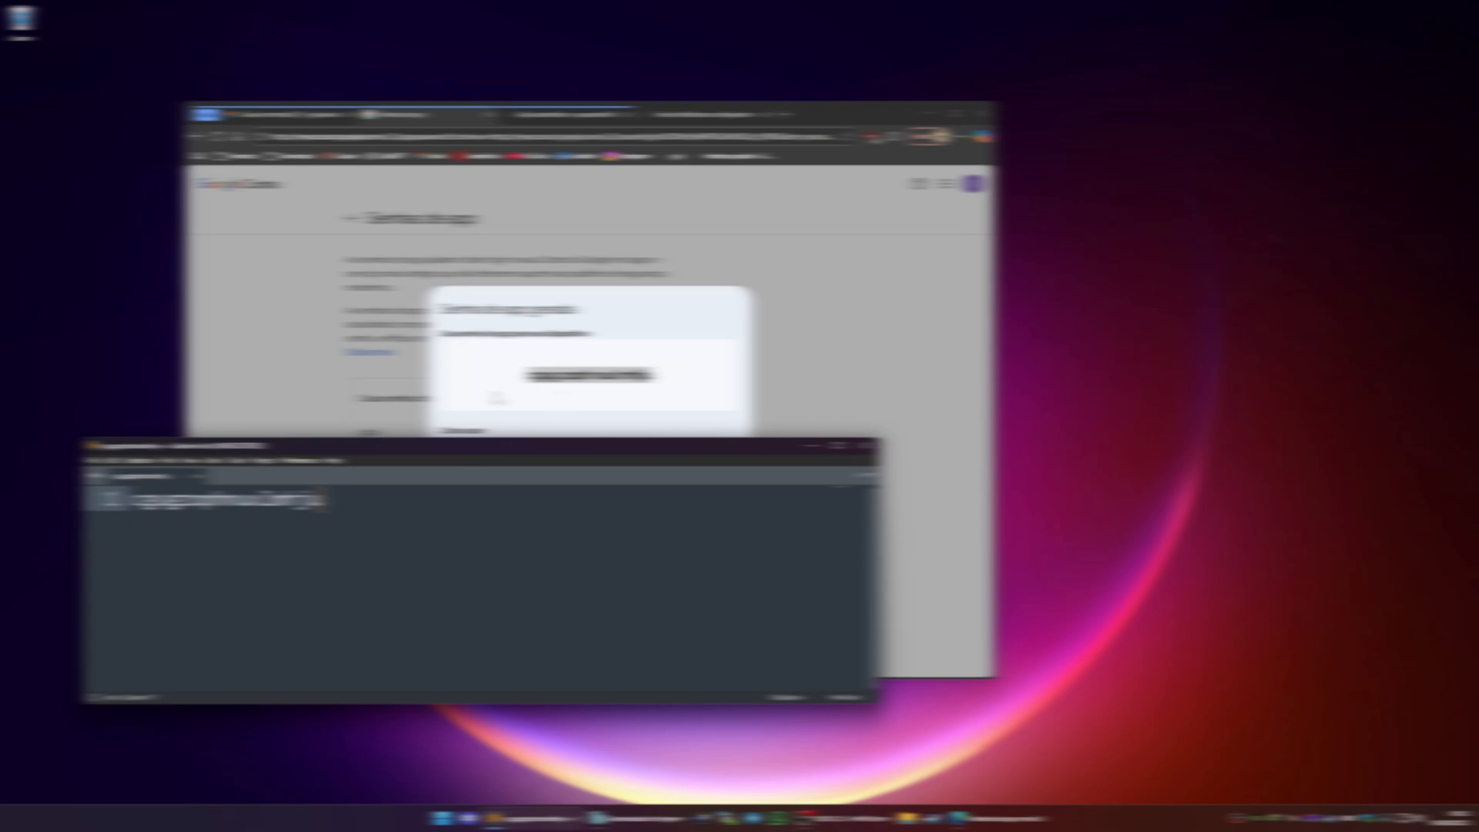
Close the app password dialog, return to GLPI and fill in the SMTP password field
left_click(499, 399)
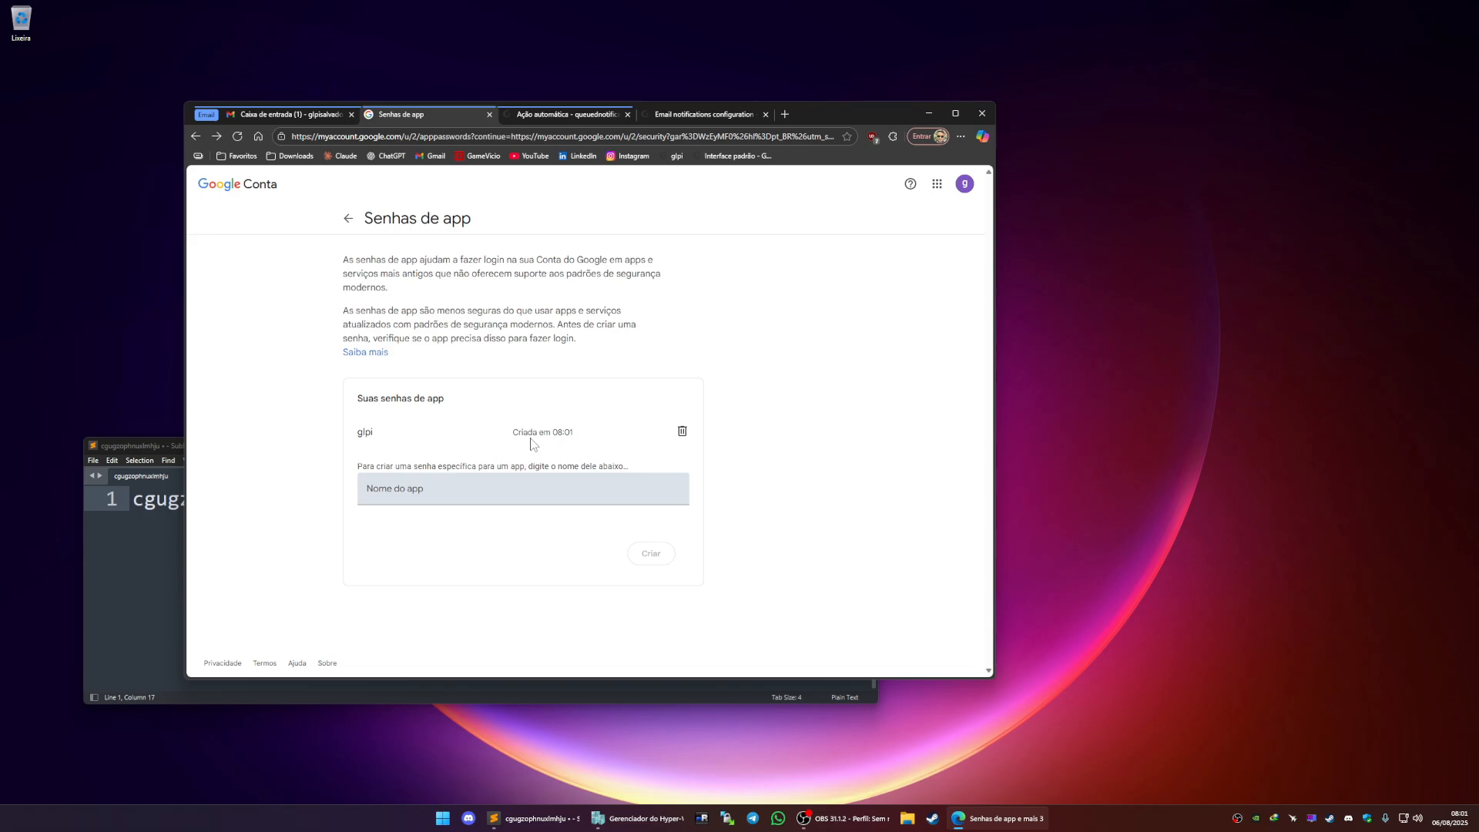
left_click(572, 115)
left_click(709, 117)
left_click(824, 507)
left_click(877, 514)
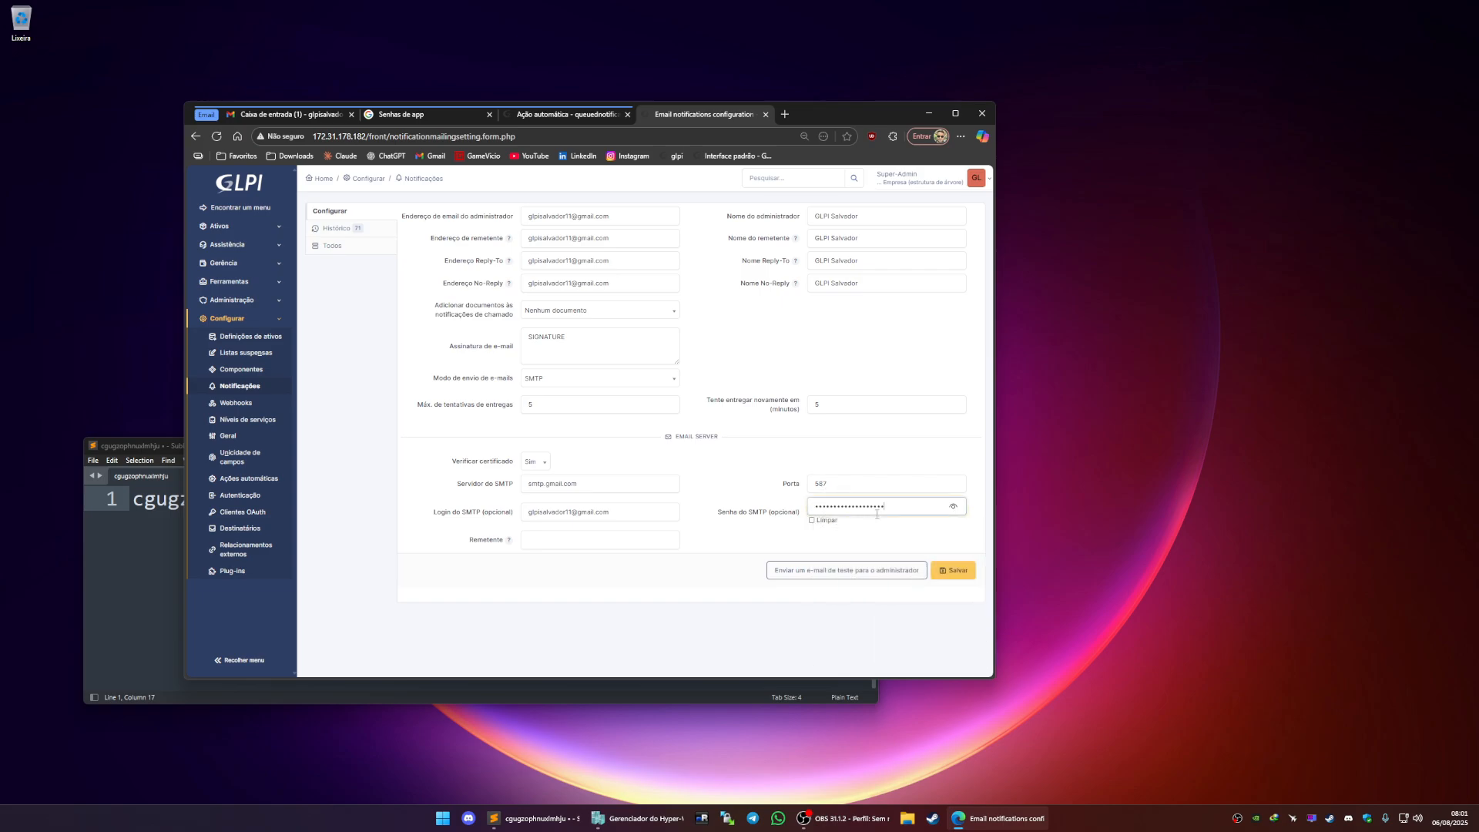
left_click(953, 507)
Copy the spaceless app password from the editor, replace the SMTP password with it and save the settings
left_click(162, 515)
left_click_drag(325, 513, 131, 502)
key("ctrl+c")
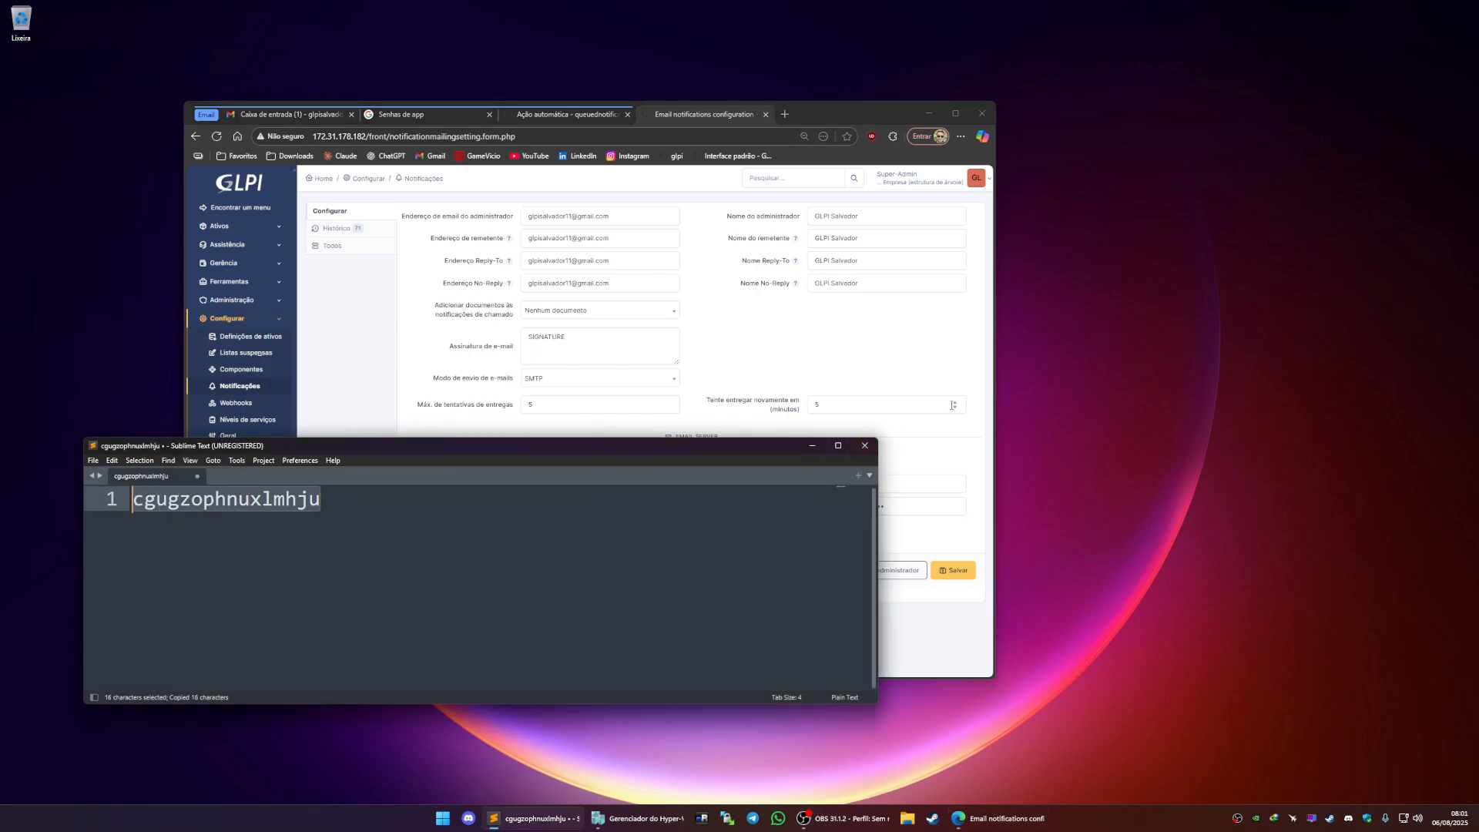
left_click(935, 373)
left_click(858, 502)
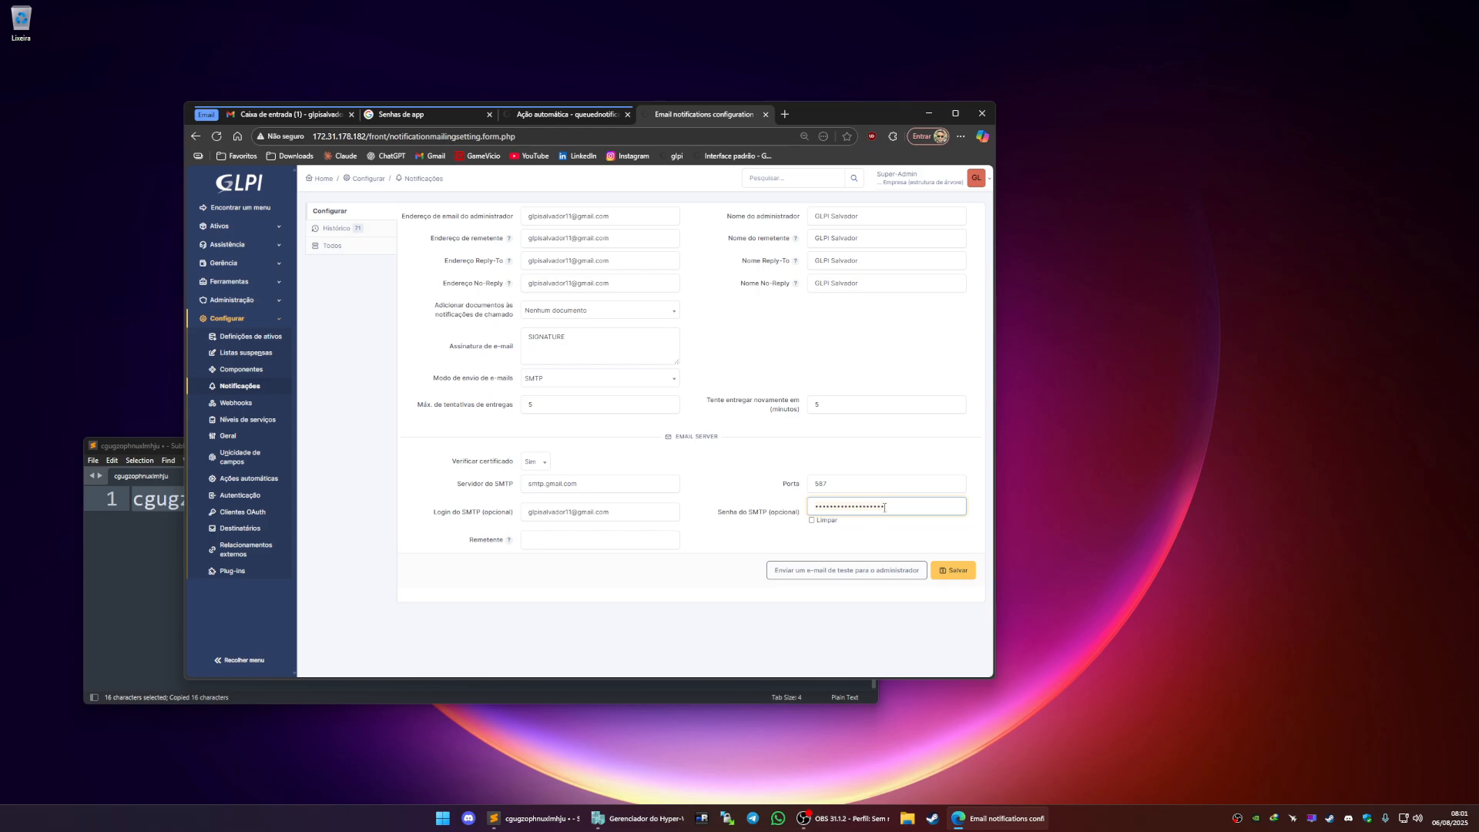
key("ctrl+a")
key("BackSpace")
key("ctrl+v")
left_click(954, 509)
left_click(953, 571)
left_click(842, 162)
left_click(955, 114)
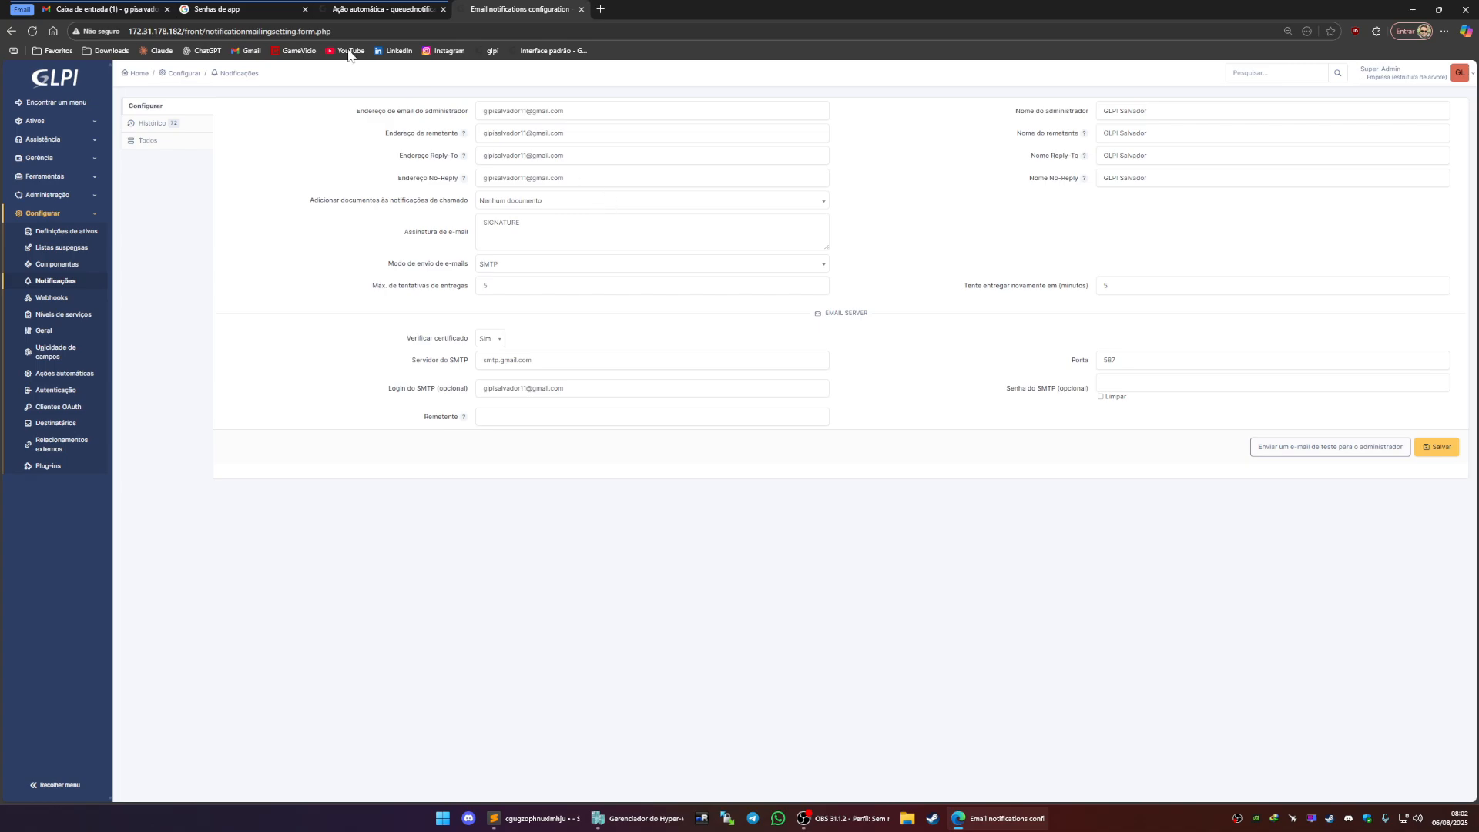
left_click(305, 8)
left_click(281, 10)
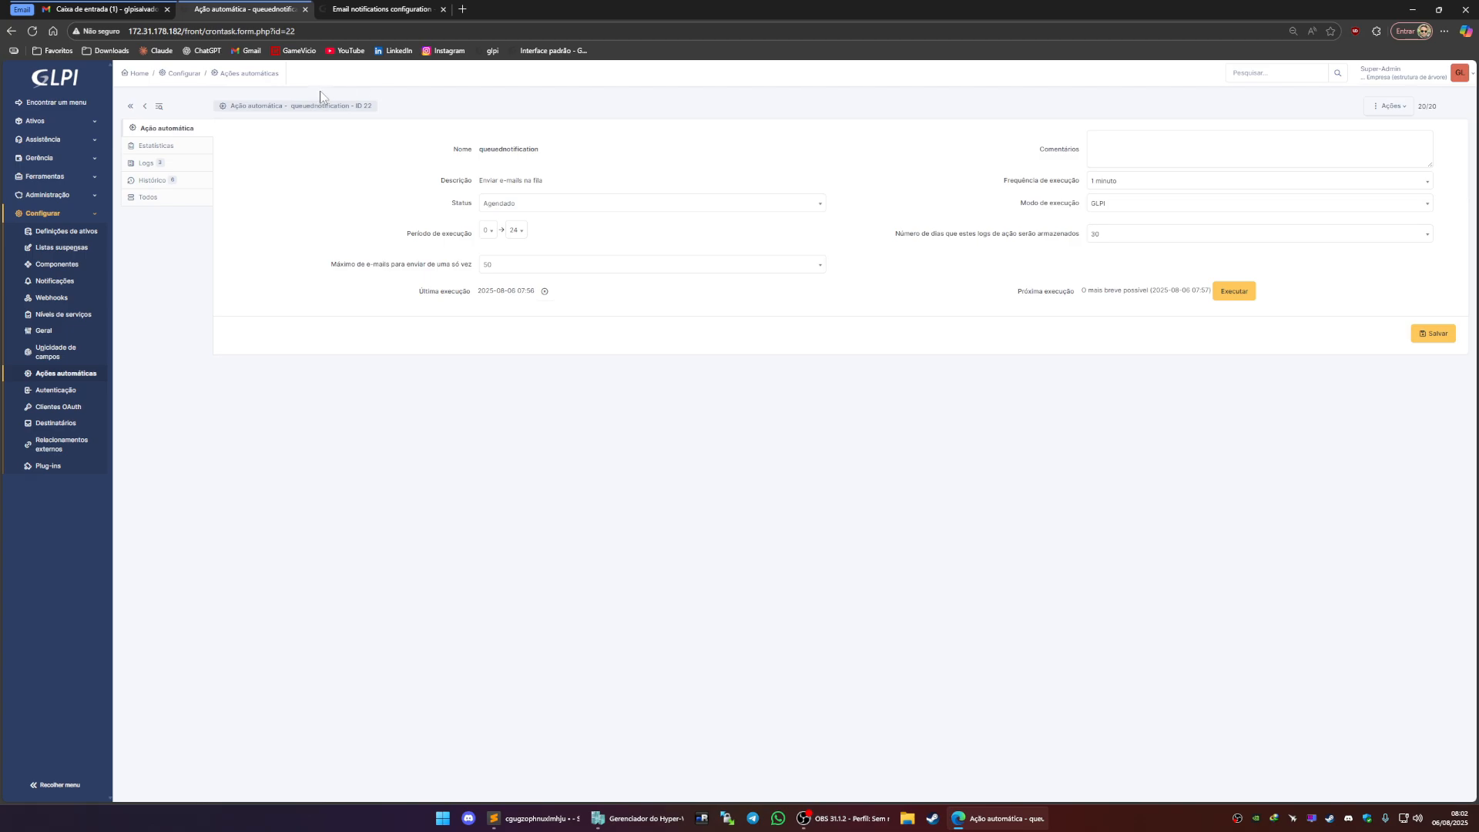
left_click(389, 9)
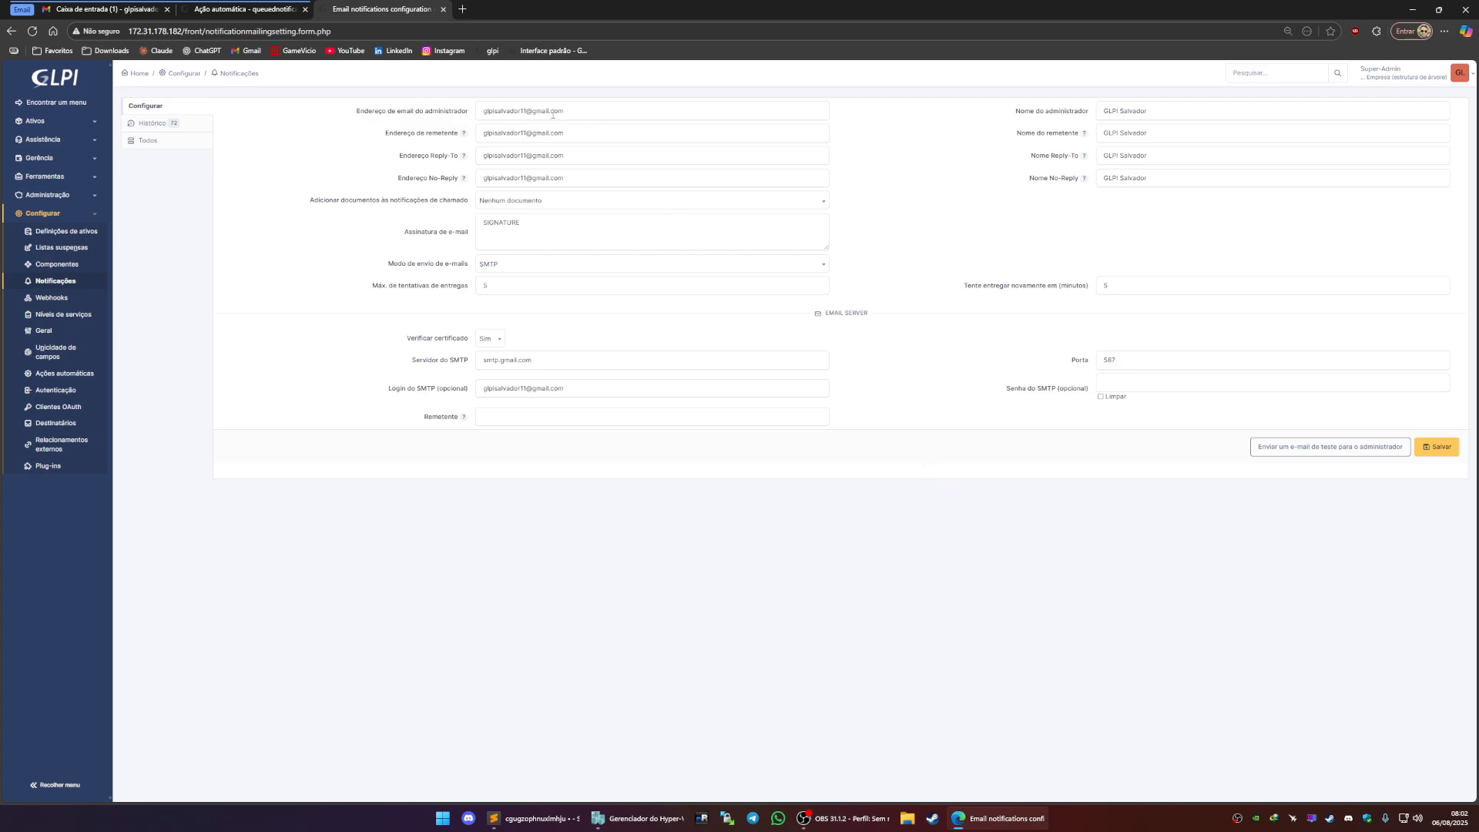
Check the GLPI test e-mail in the Gmail inbox and close the test result dialog
scroll(551, 113, "up", 2)
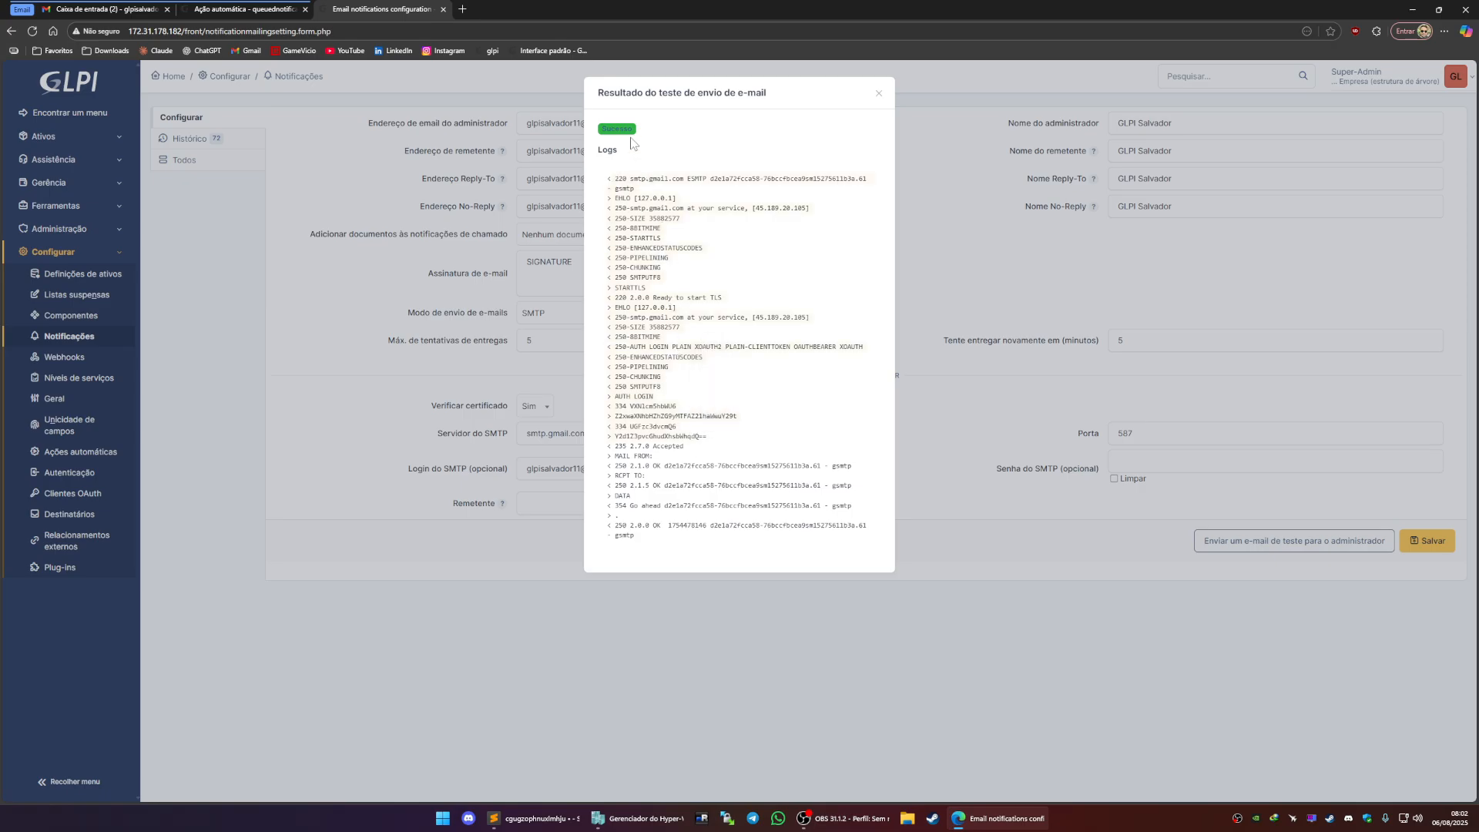
left_click(95, 9)
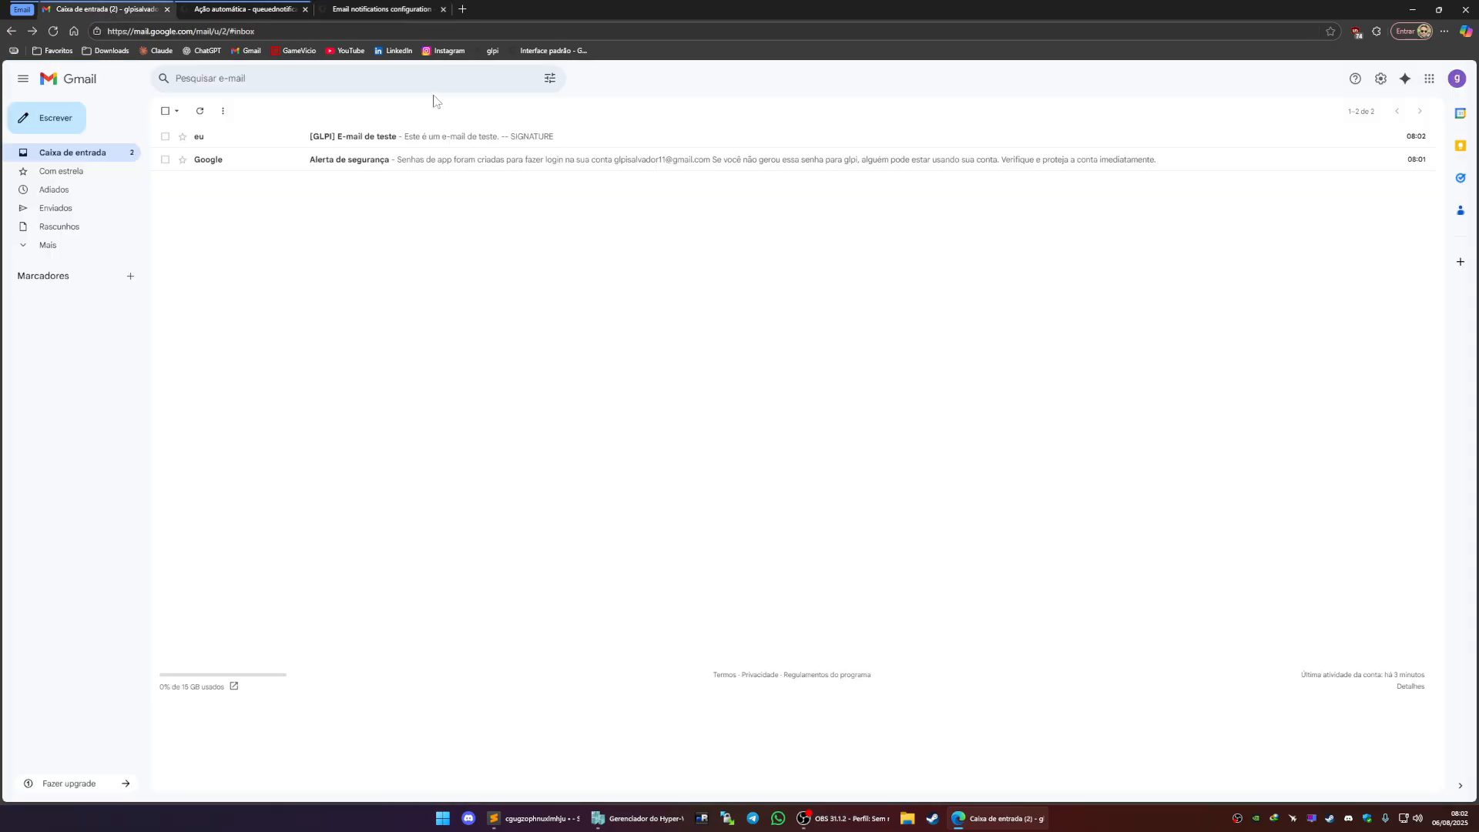
left_click(380, 139)
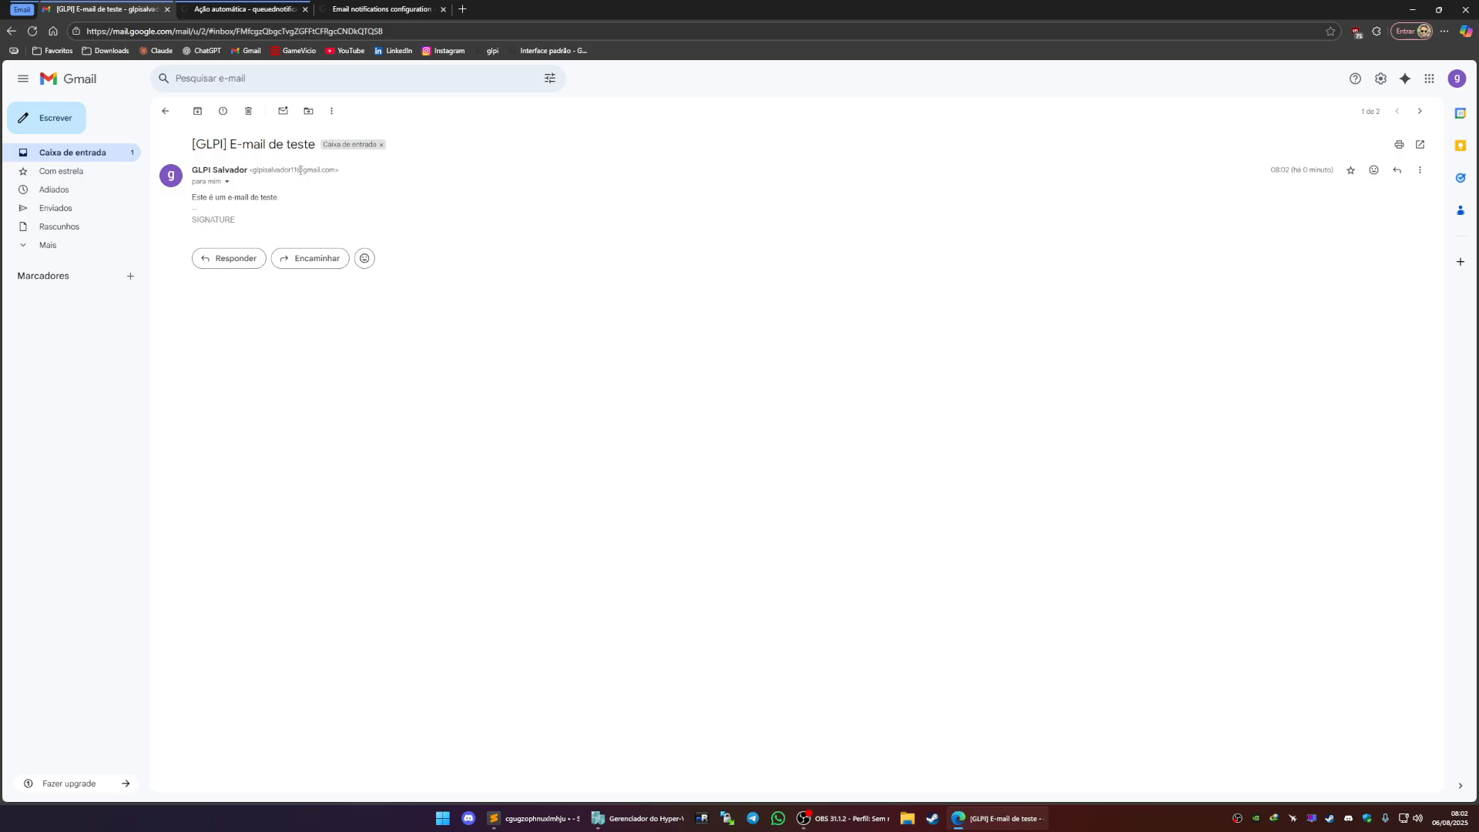
left_click(380, 11)
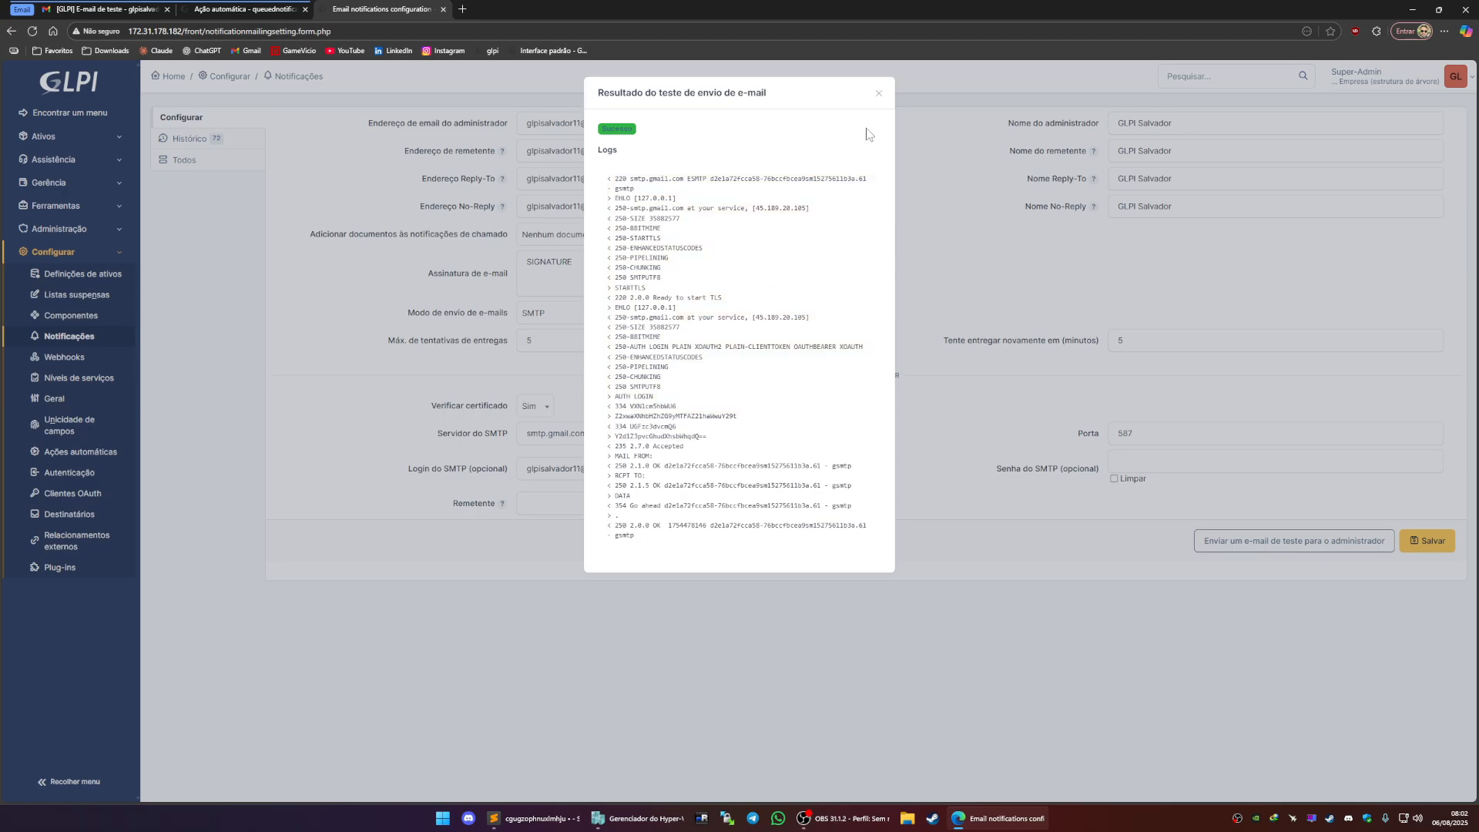
left_click(878, 95)
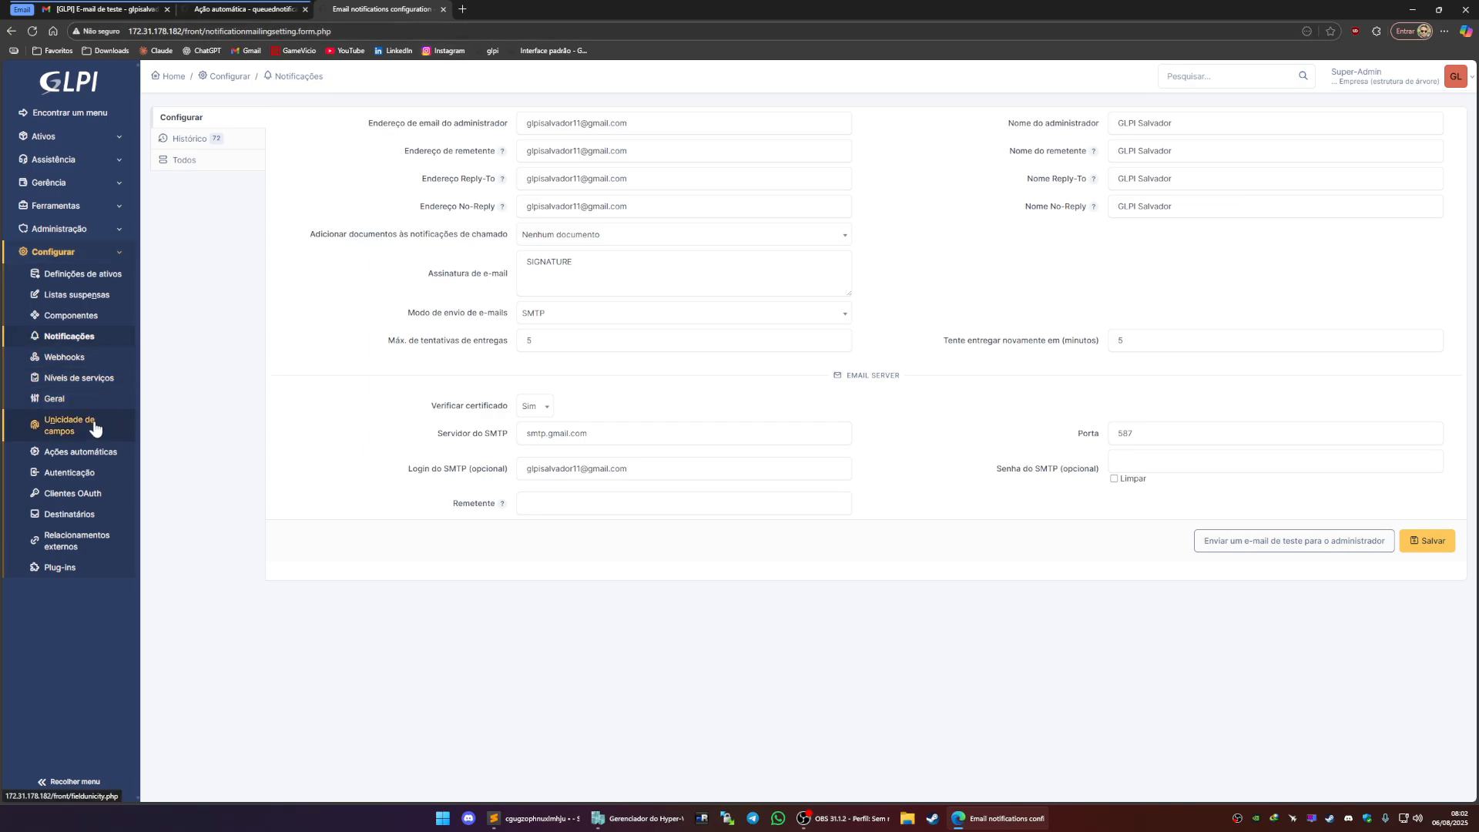
Open the automatic actions list and the queuednotification automatic action
left_click(96, 456)
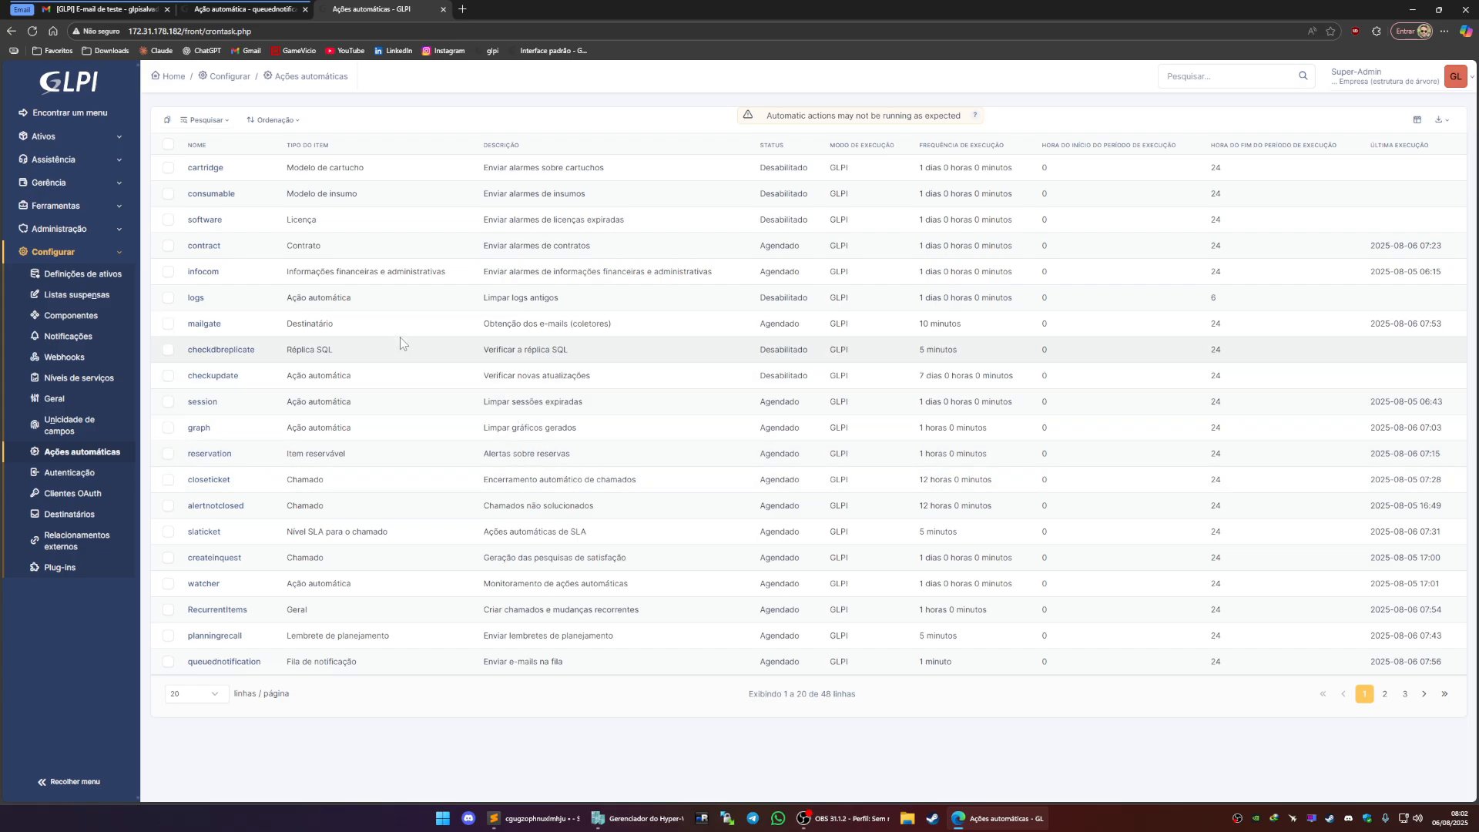
left_click(245, 10)
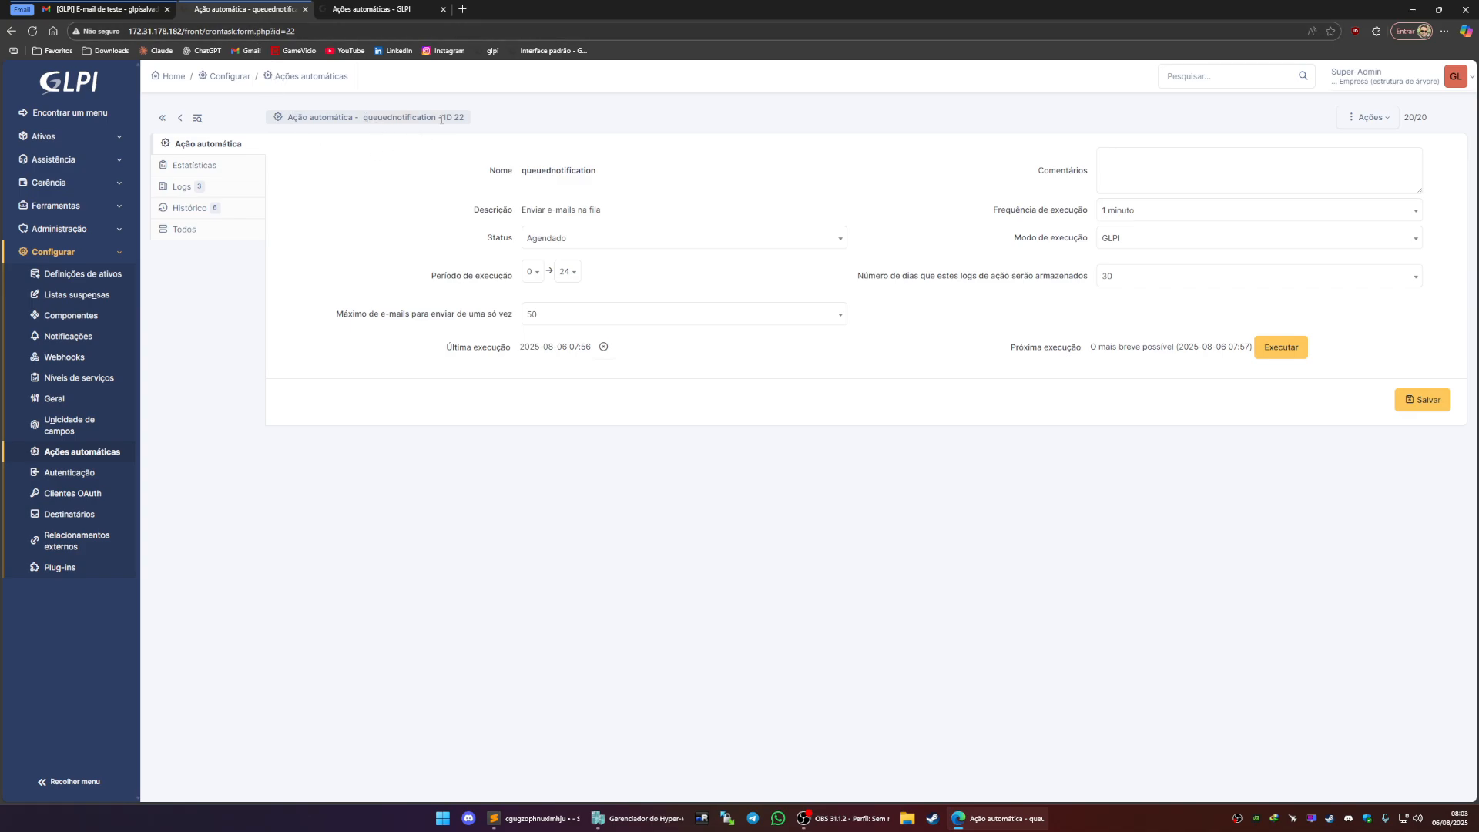
Reopen the queuednotification automatic action and review its execution mode and log retention options
left_click(389, 10)
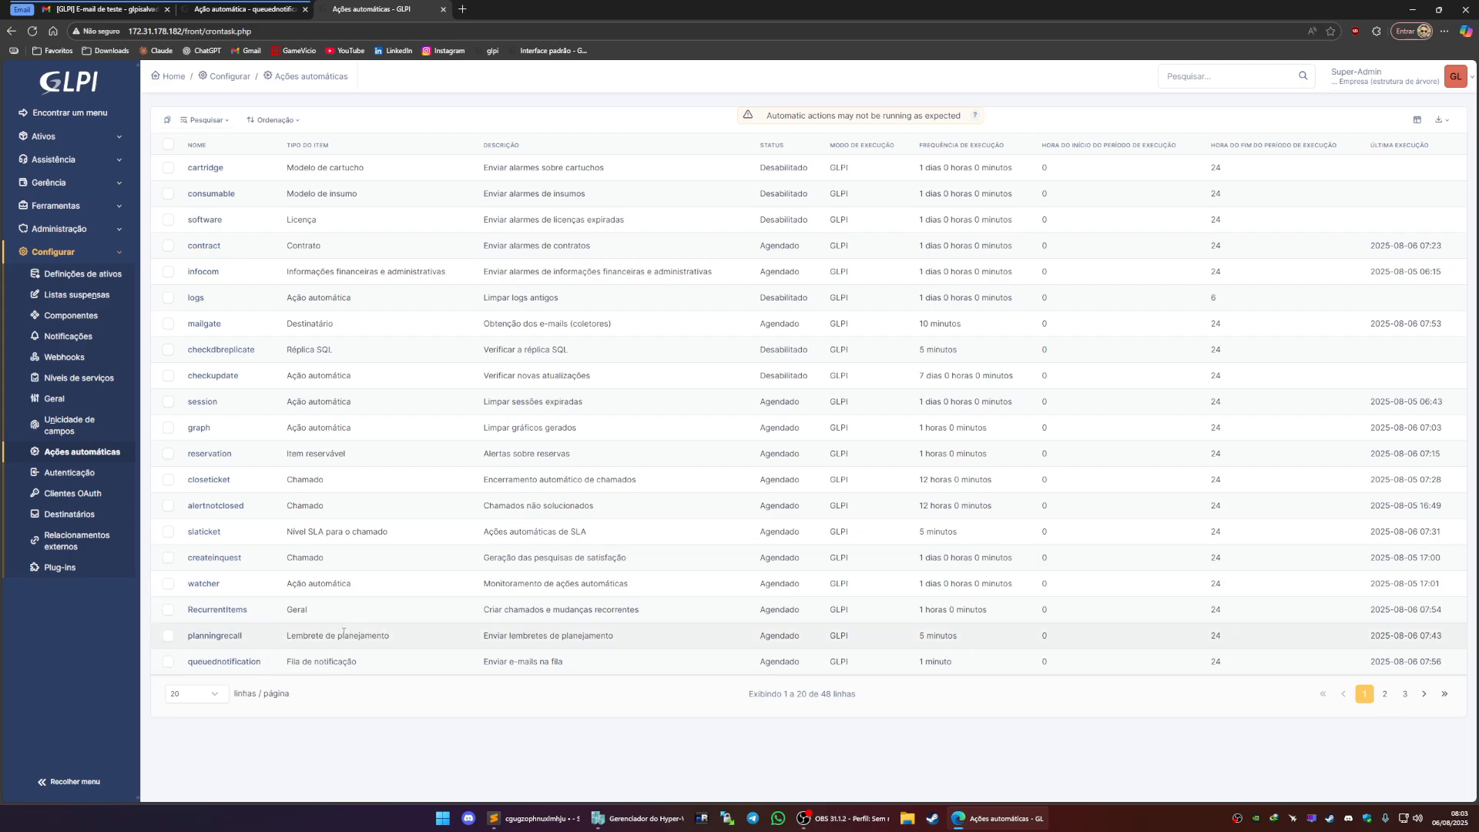
left_click(231, 662)
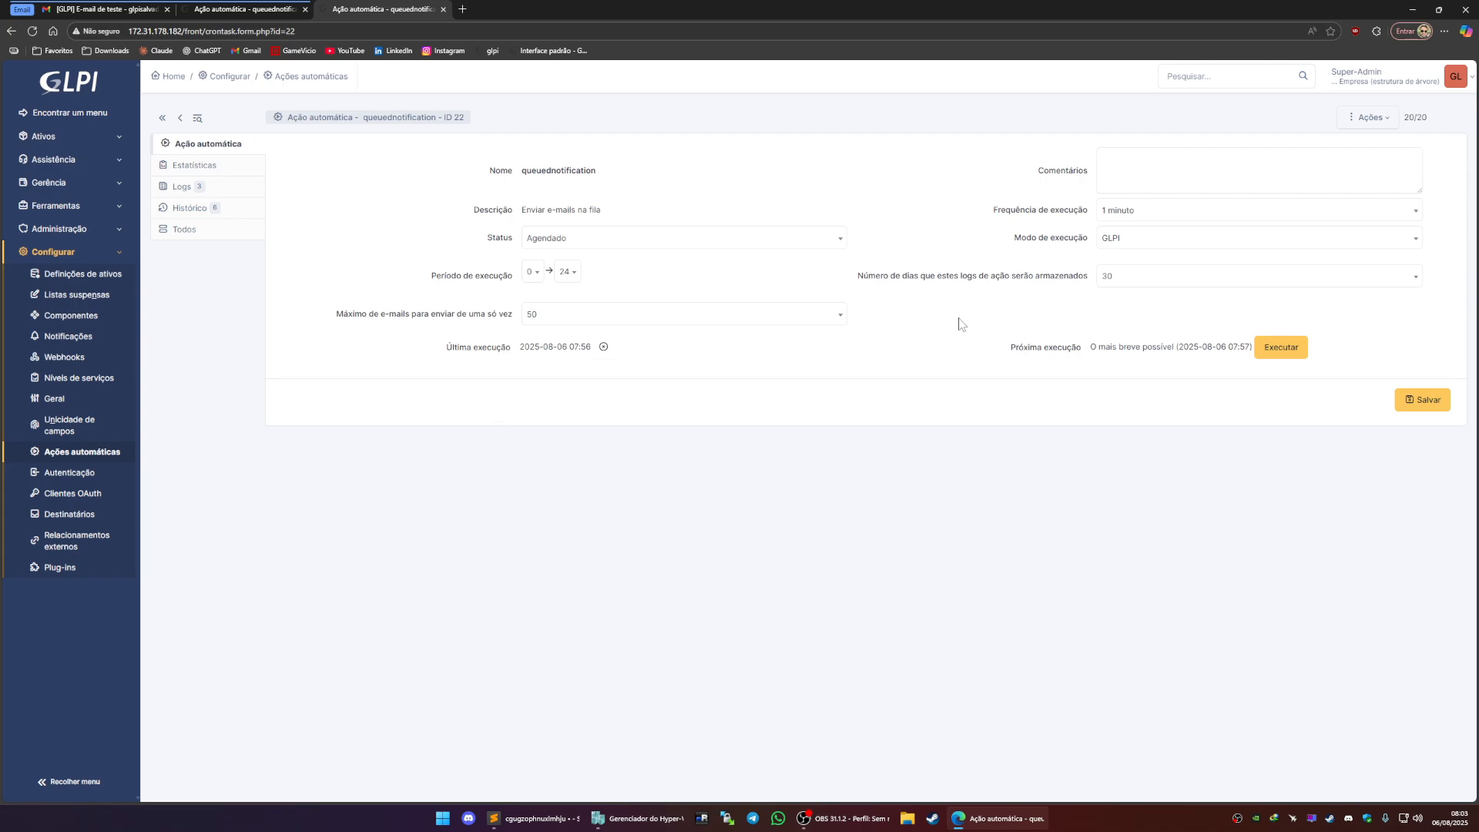
left_click(1133, 240)
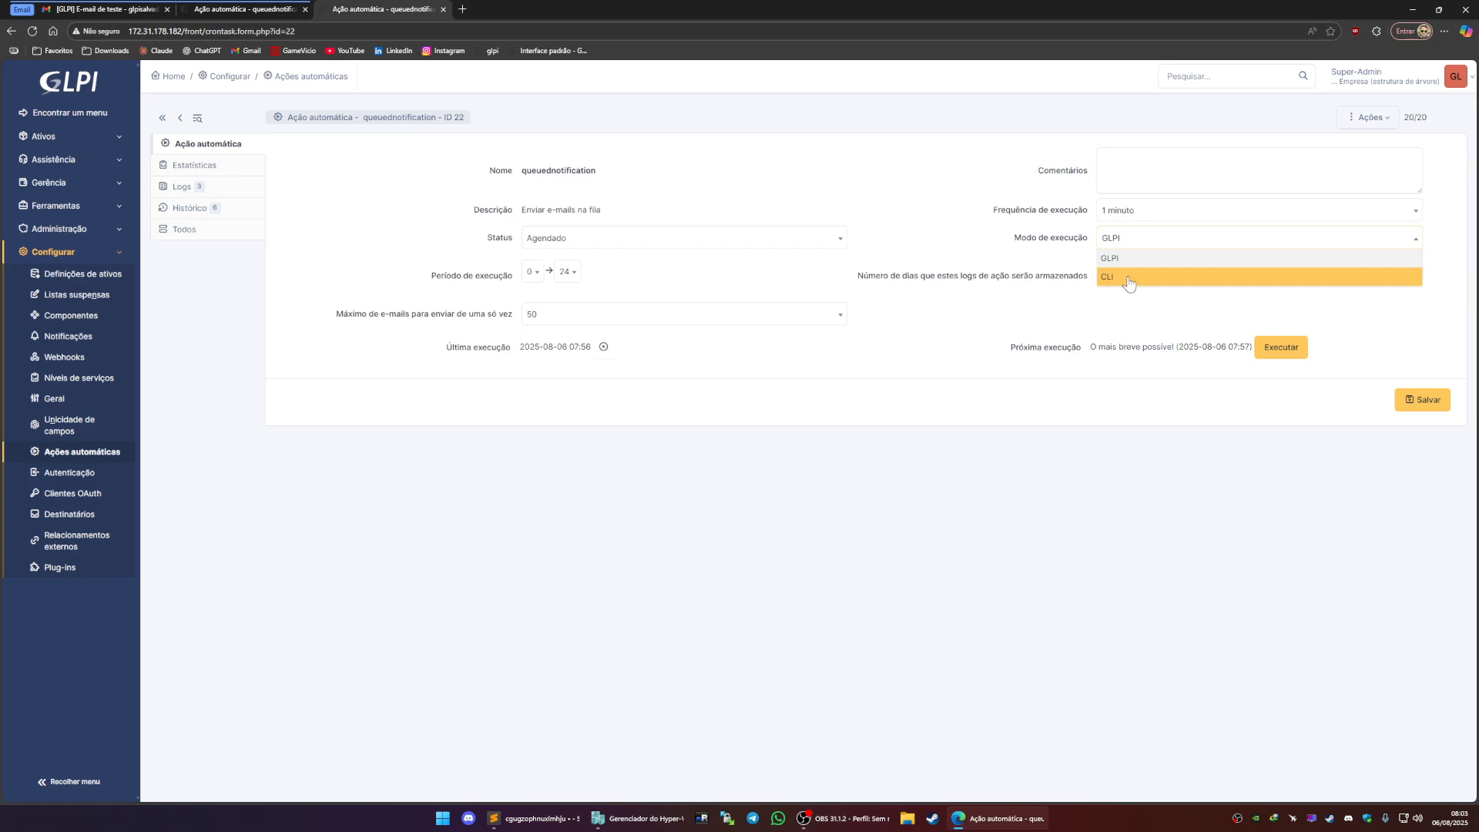
left_click(1051, 275)
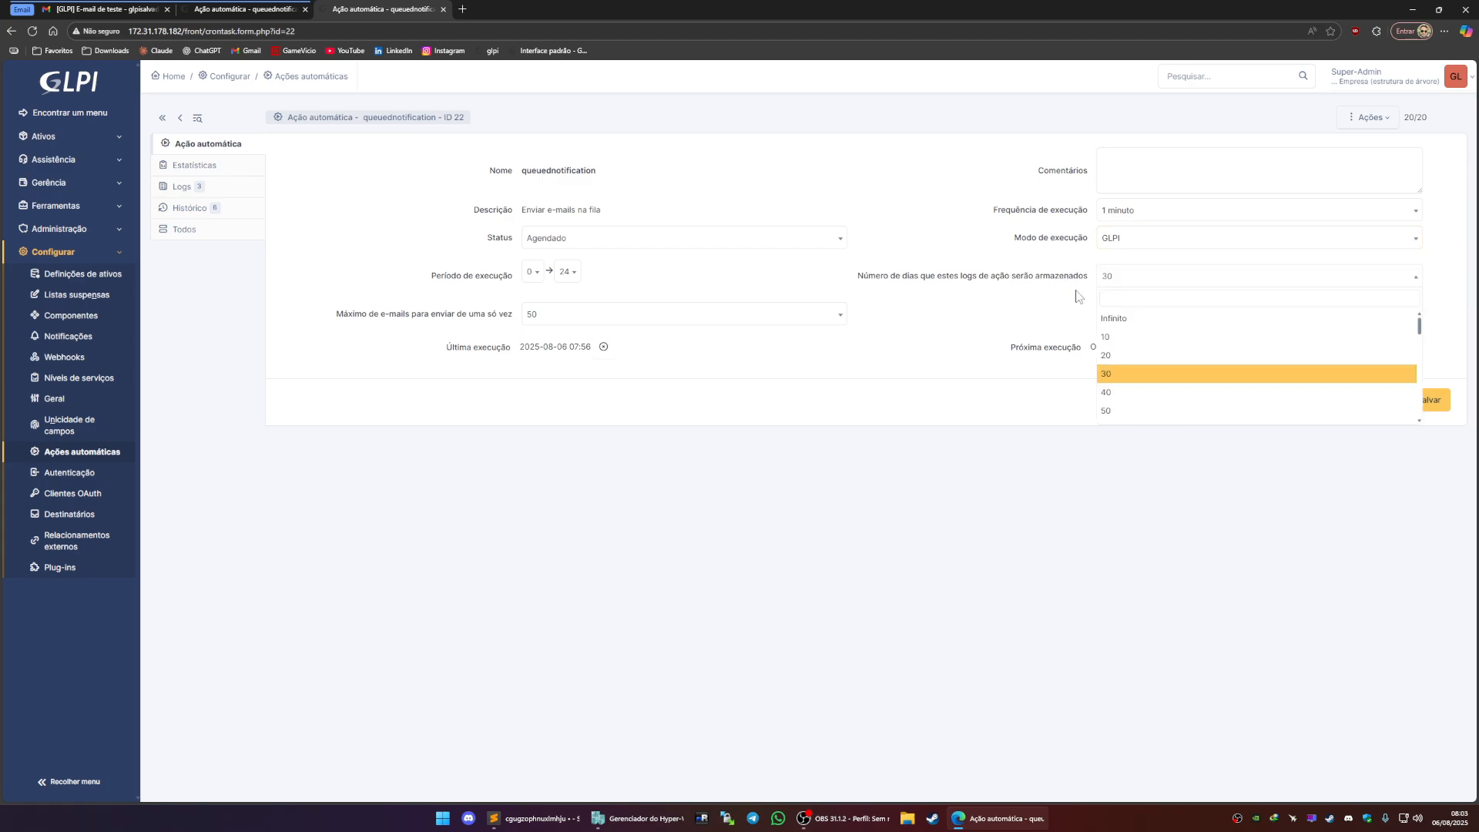
left_click(1015, 264)
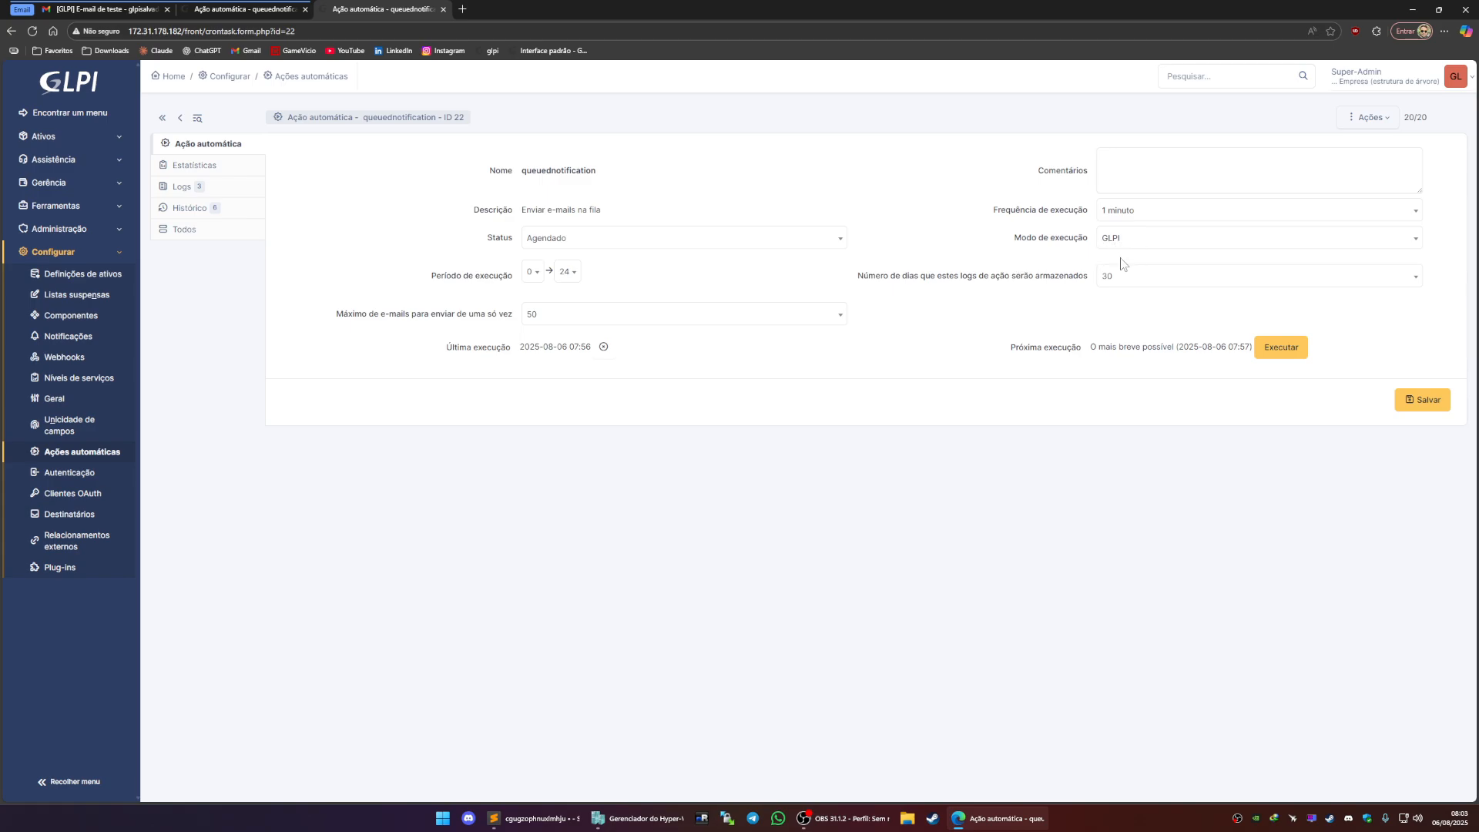
Open the technician user's record from the user administration list
left_click(252, 11)
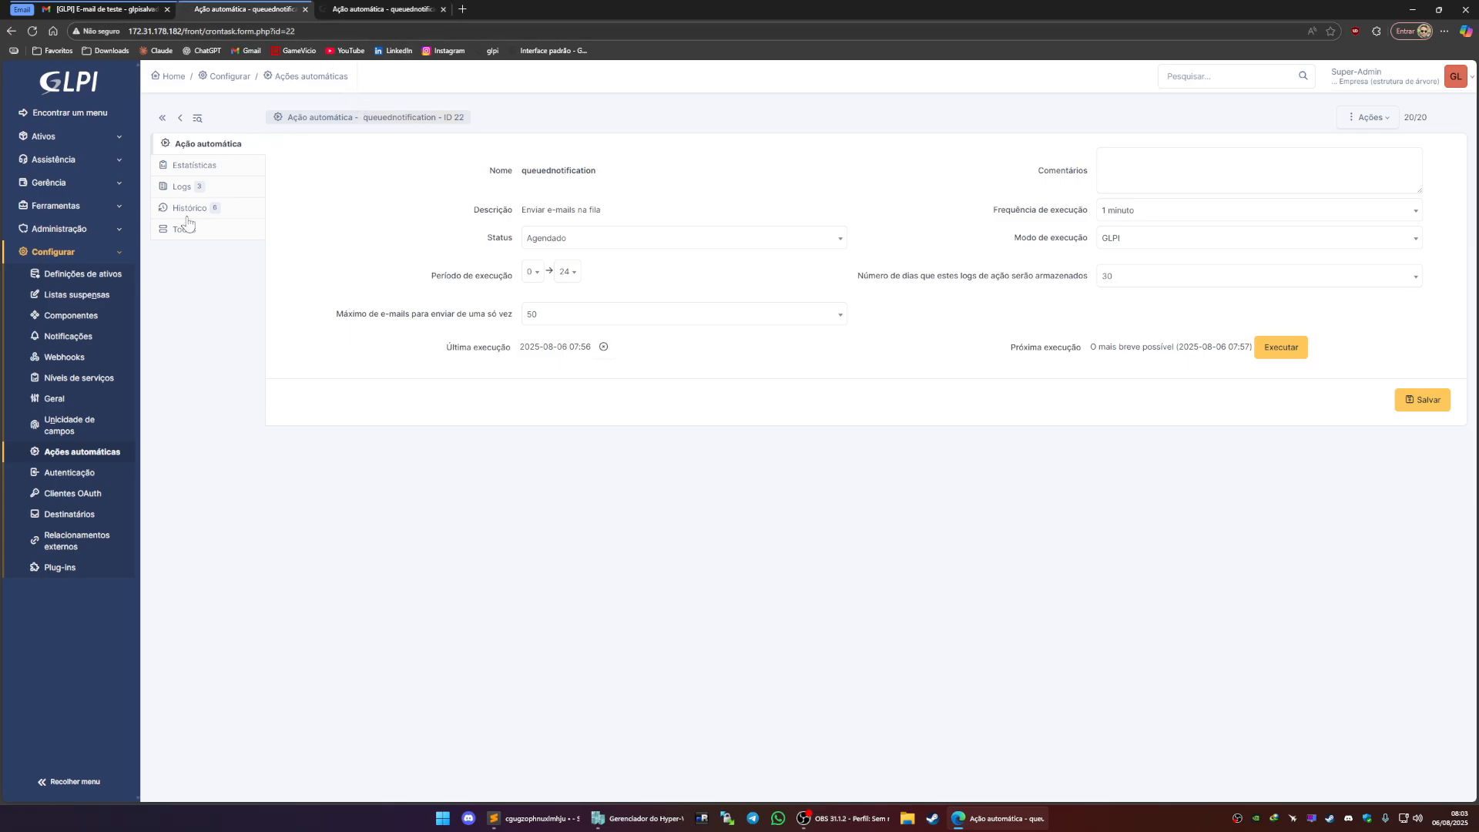
left_click(96, 160)
left_click(87, 202)
left_click(370, 9)
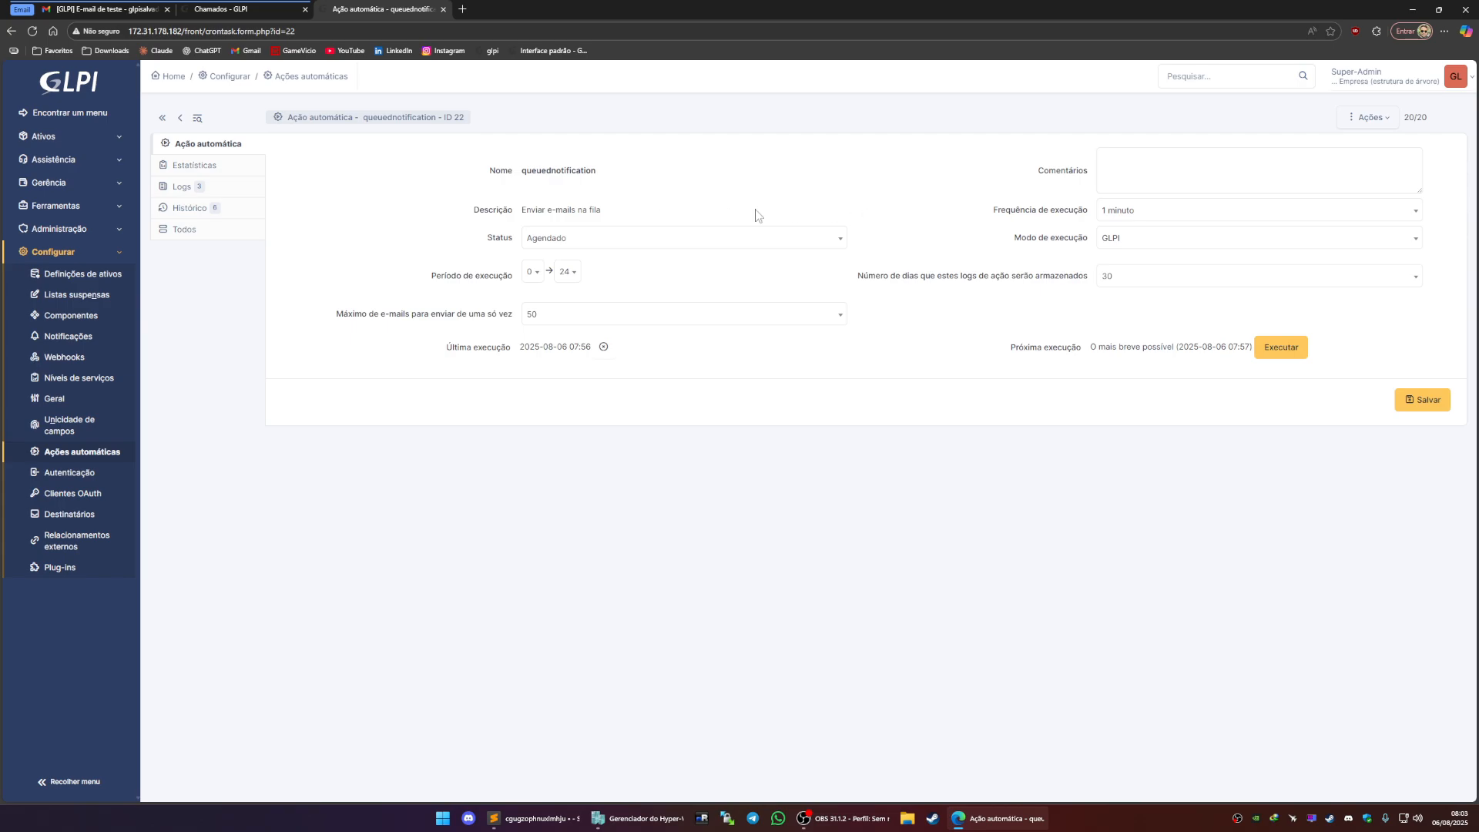
left_click(231, 9)
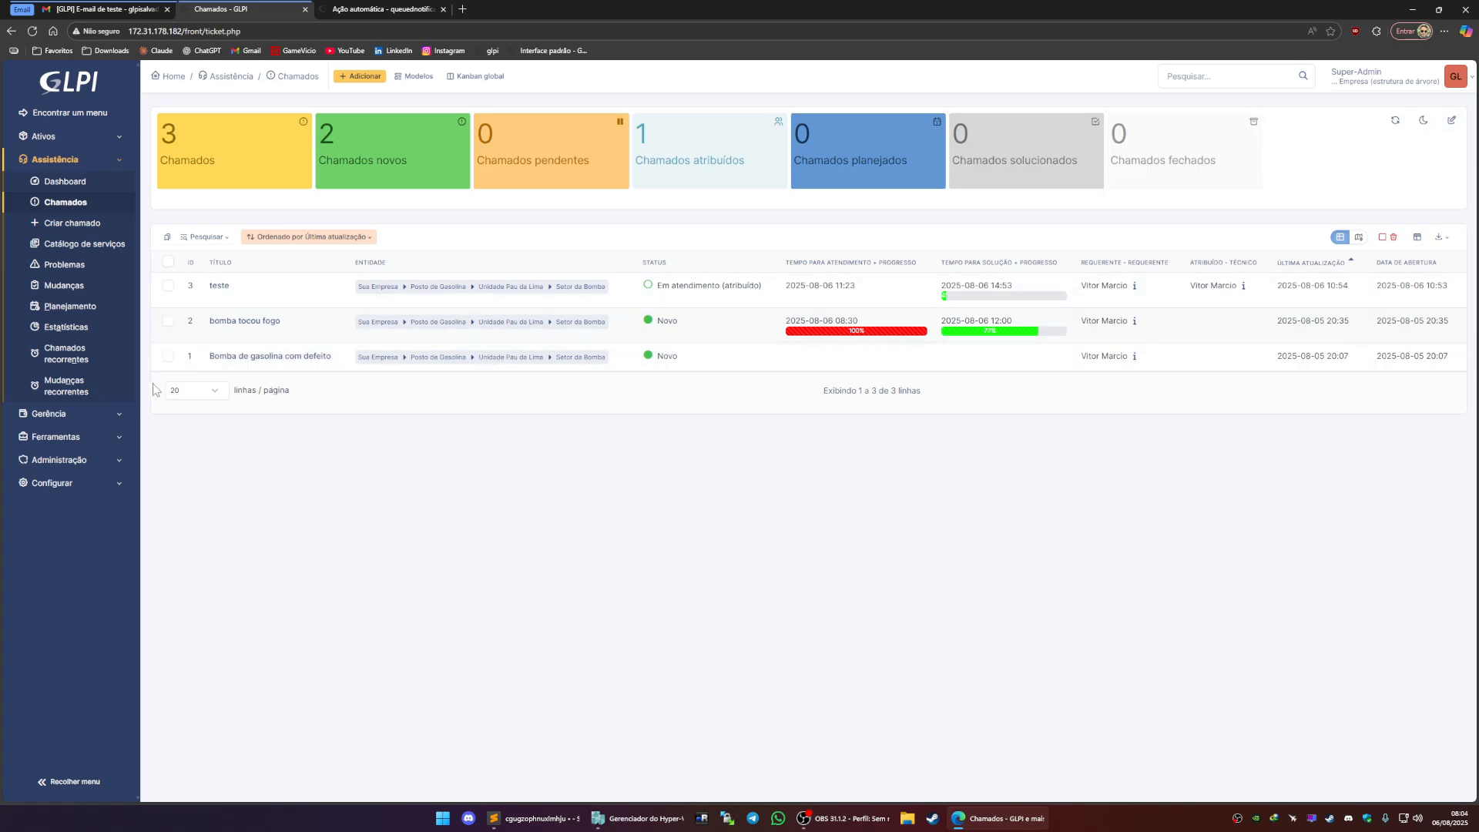
left_click(59, 460)
left_click(66, 252)
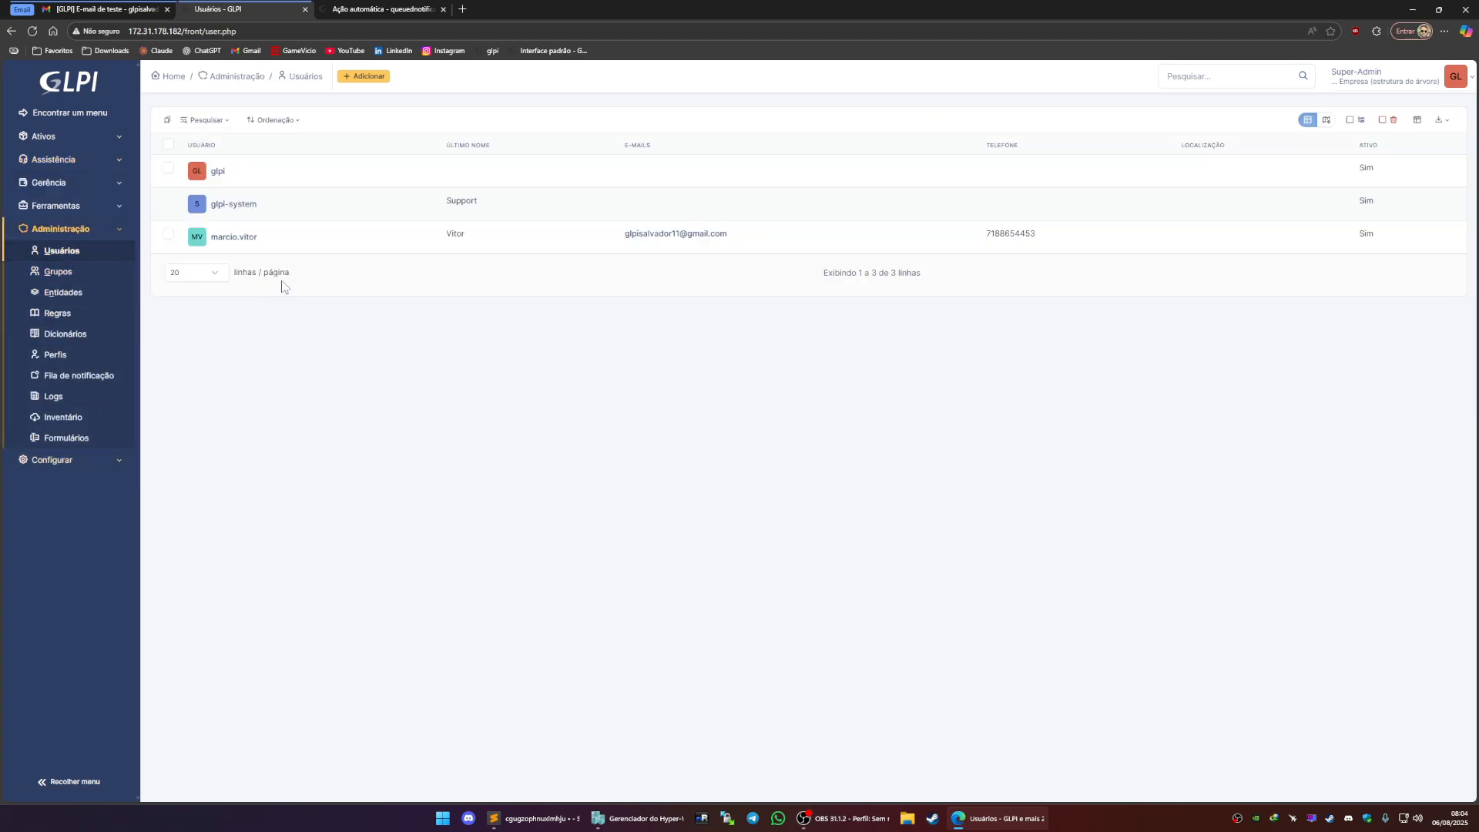
left_click(249, 243)
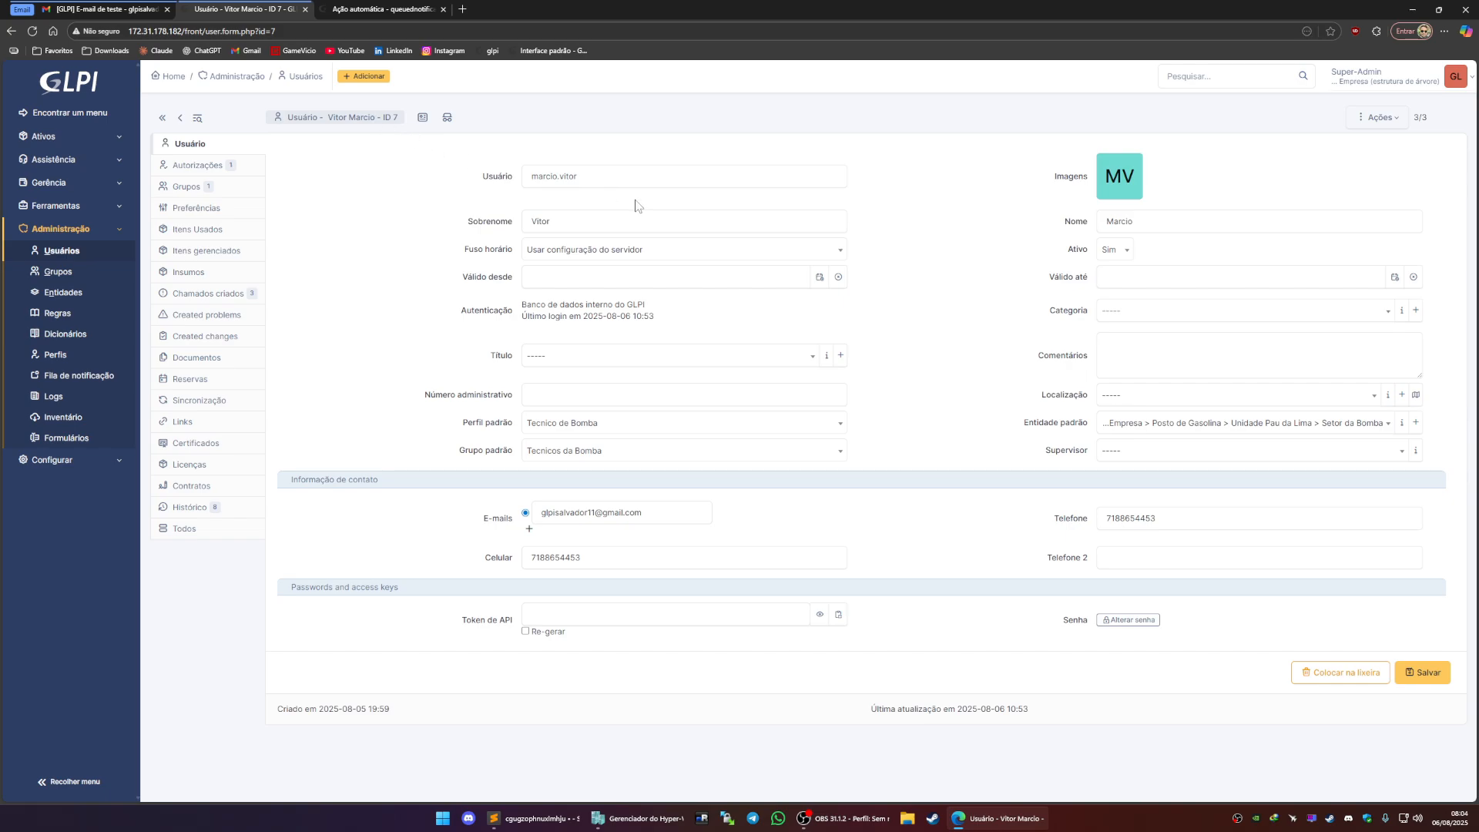
Examine the user's e-mail address field in the contact information
left_click(653, 515)
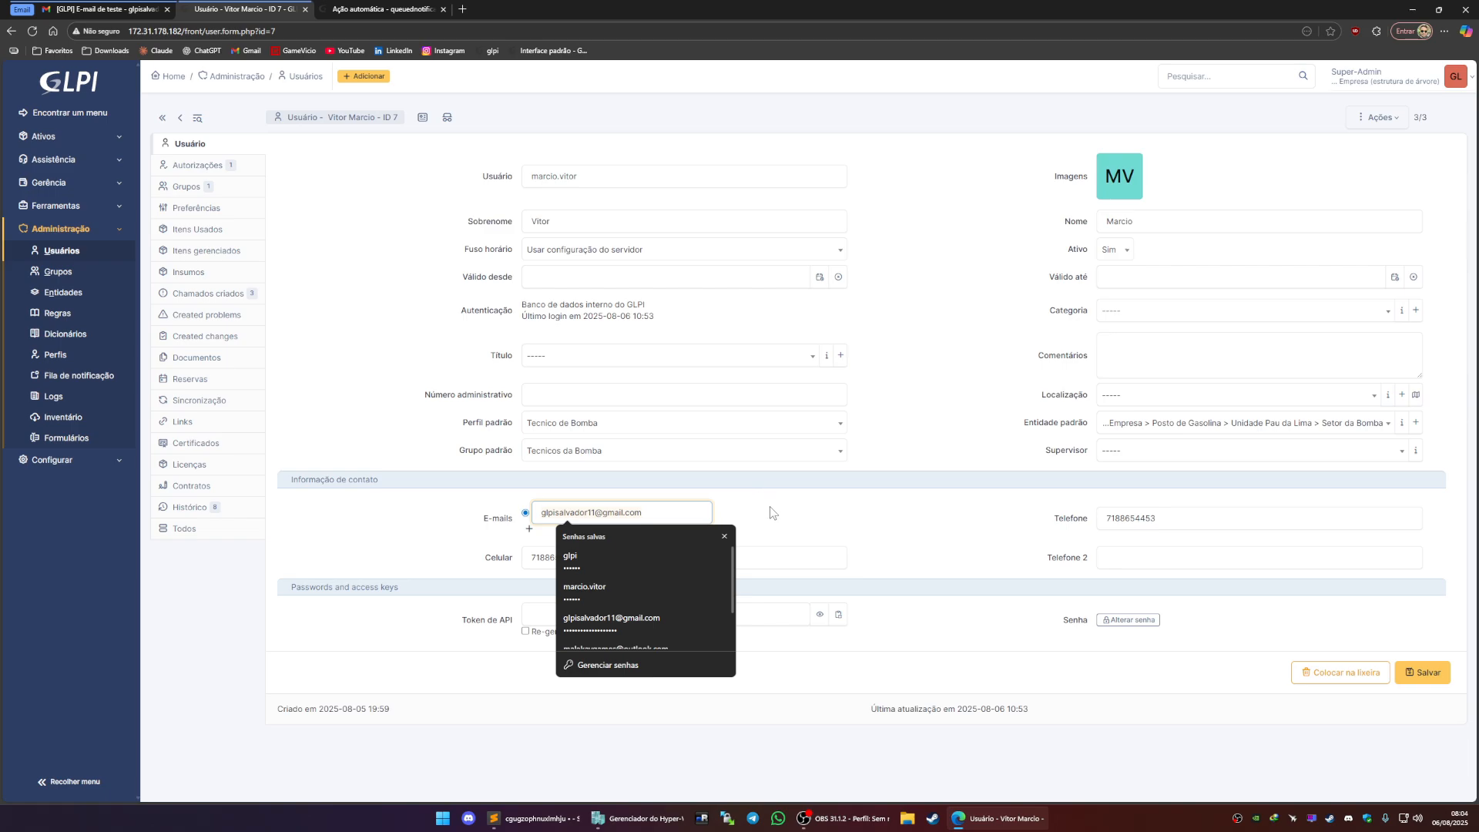
left_click(791, 507)
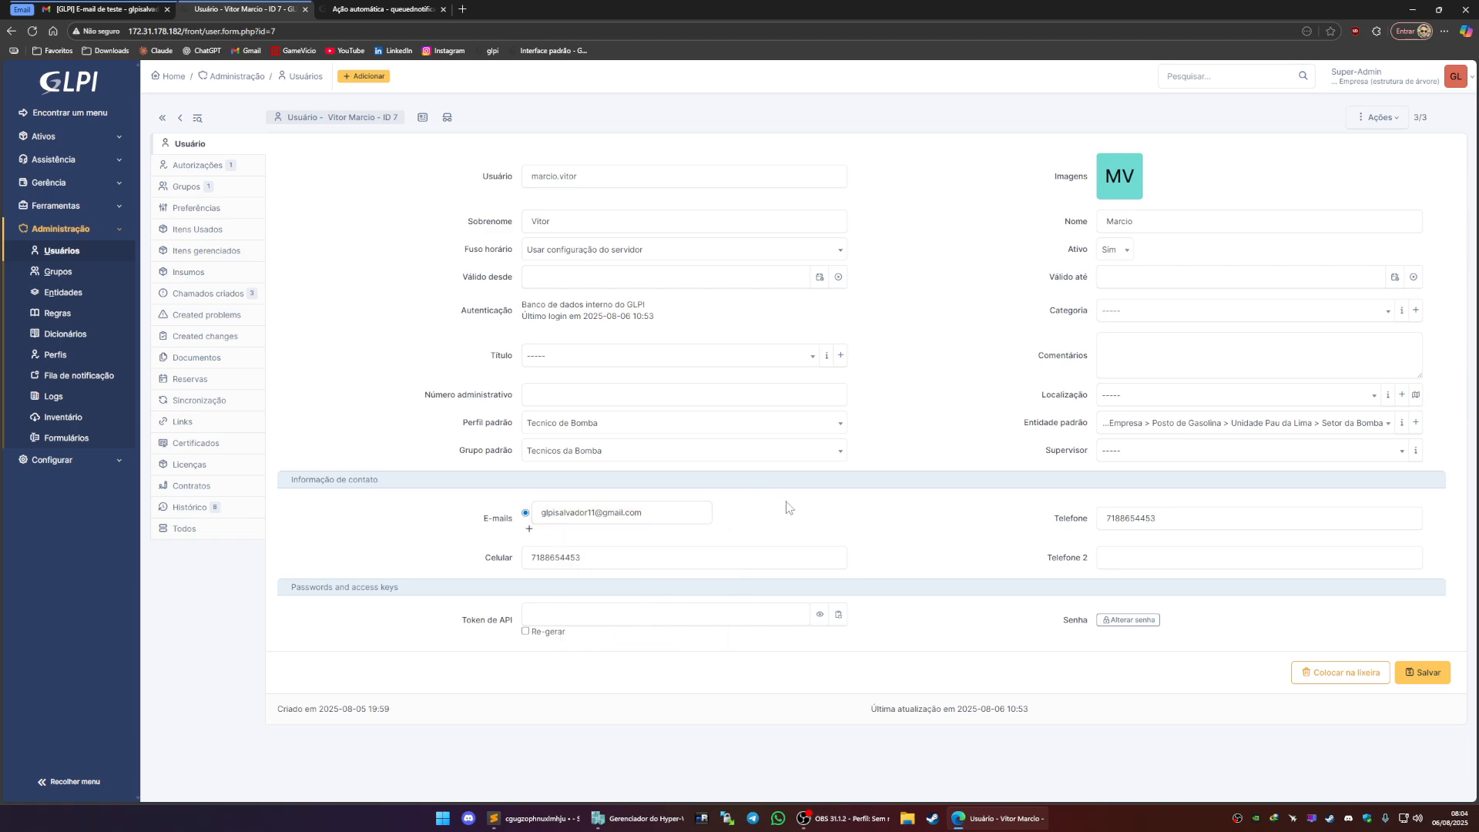
left_click(667, 517)
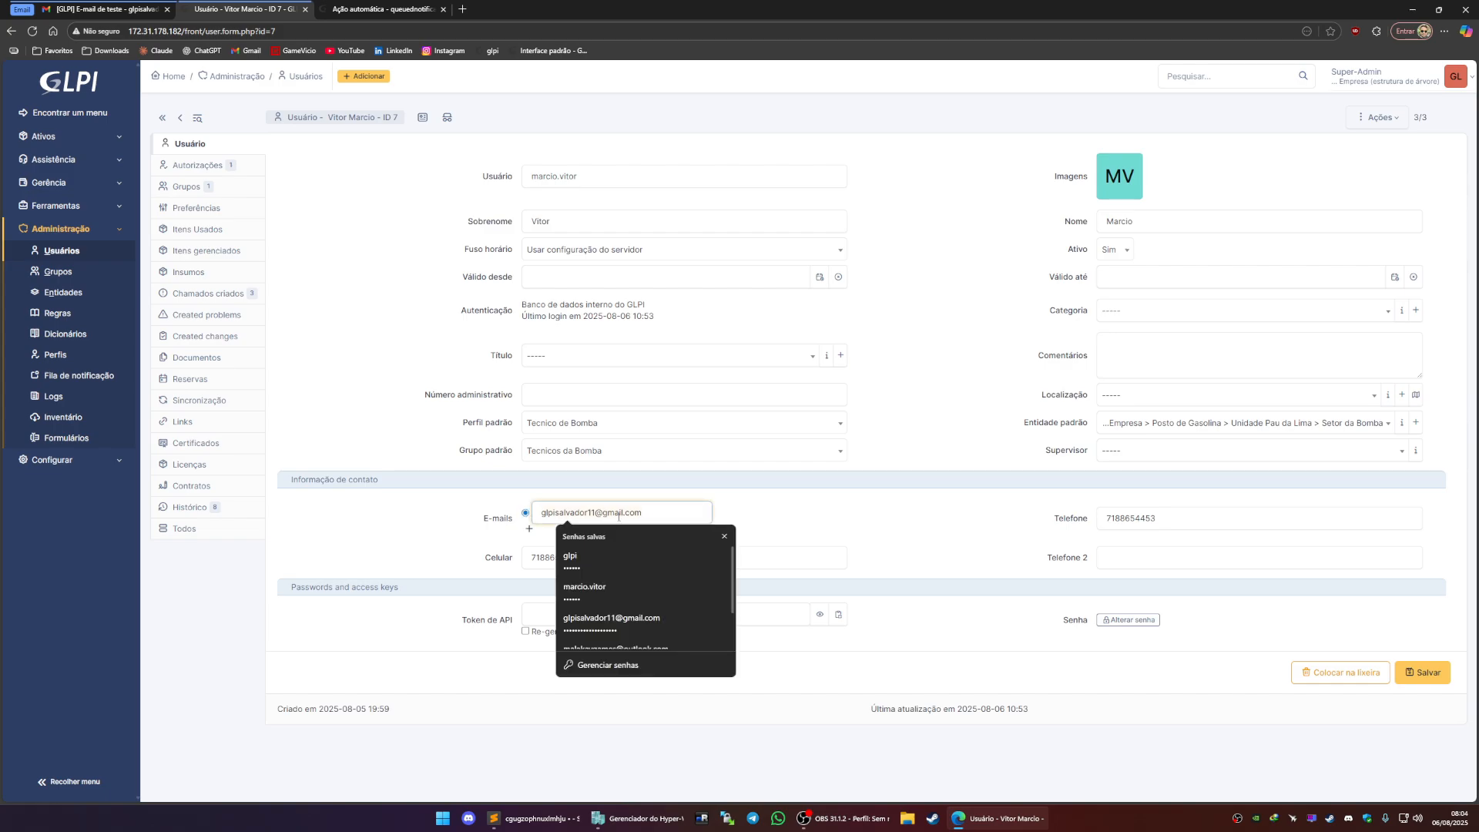
left_click(749, 507)
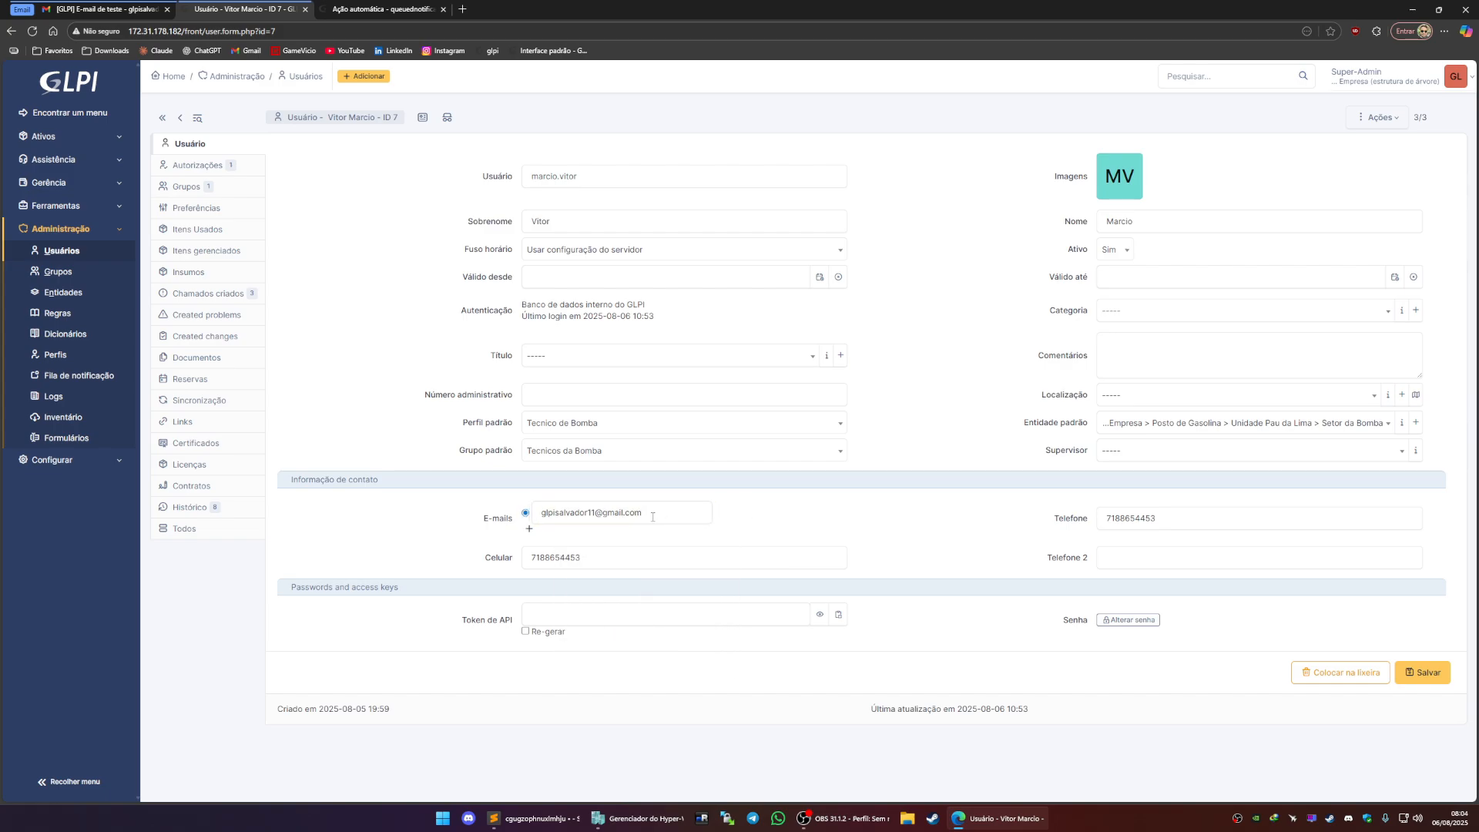
left_click(544, 514)
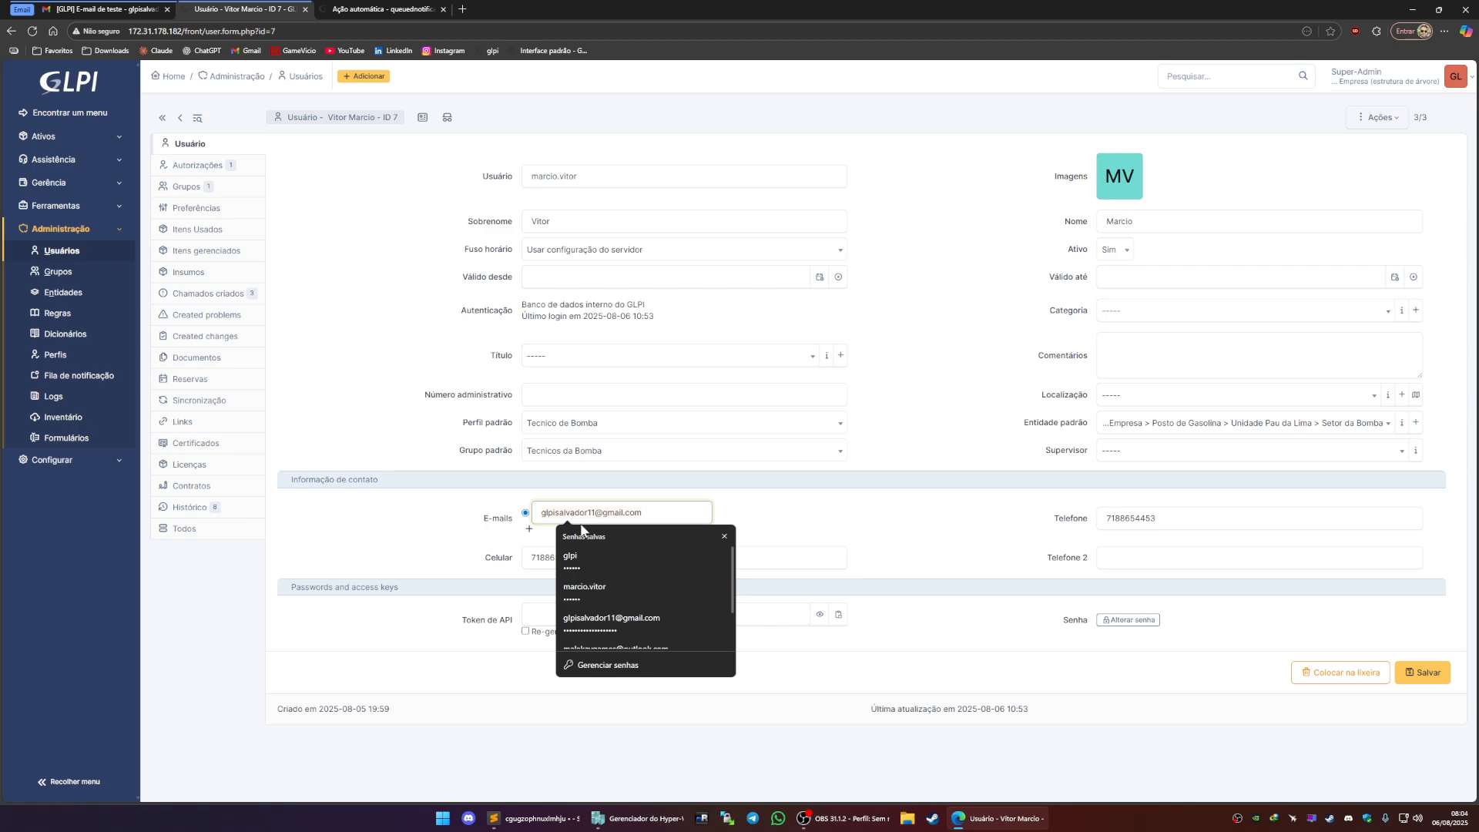
left_click(715, 519)
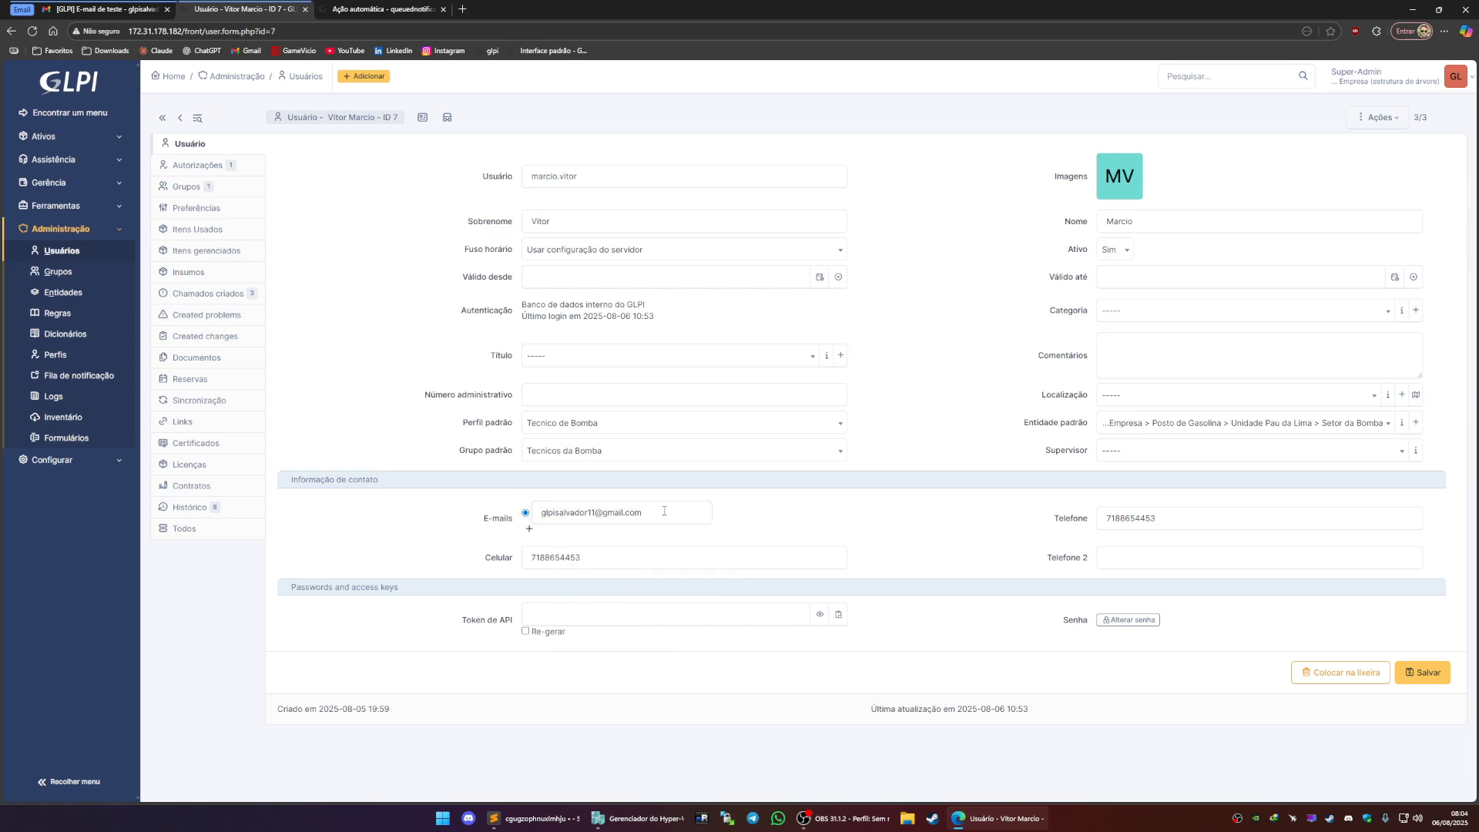
left_click(550, 511)
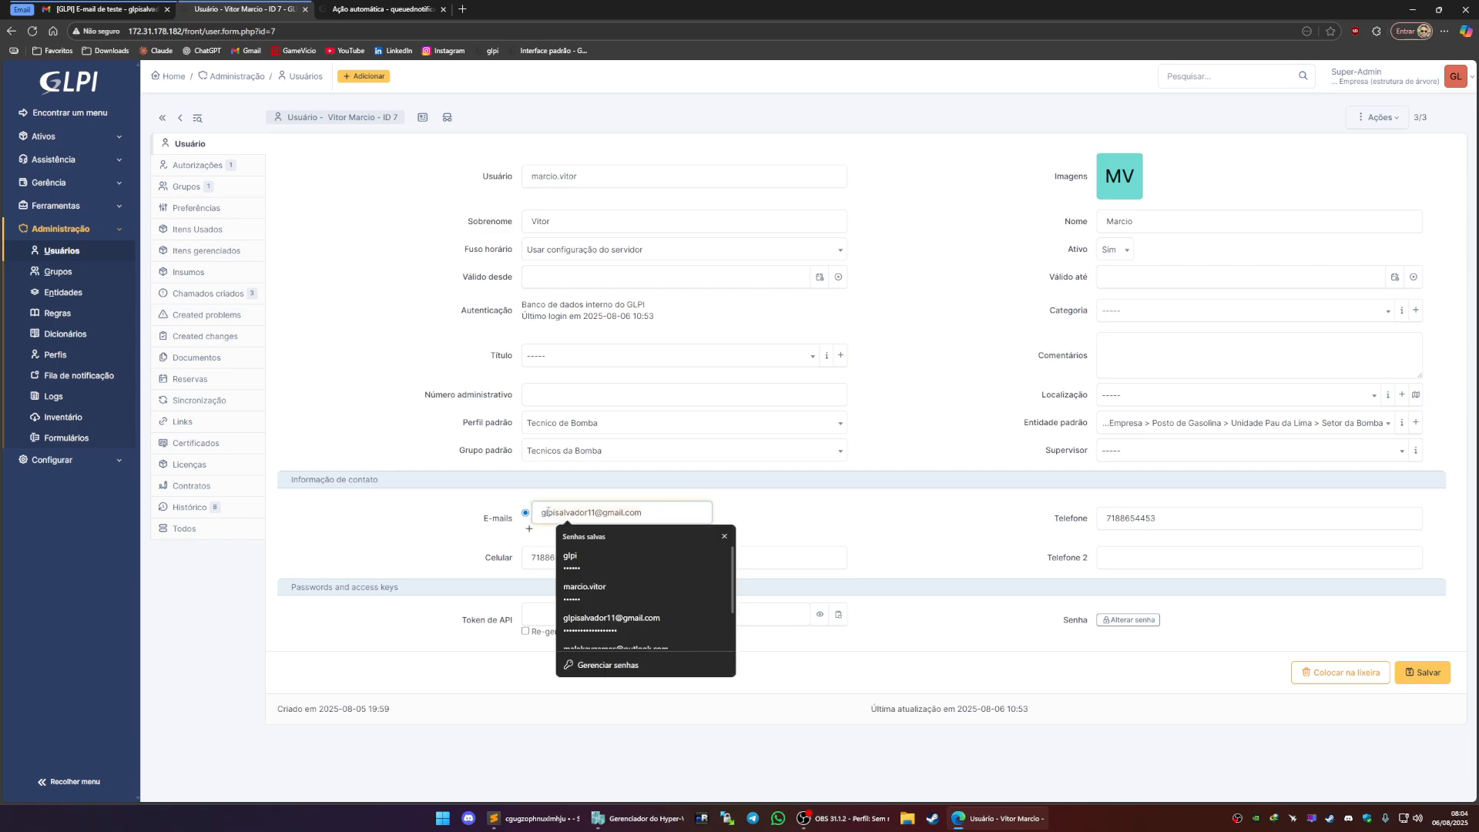
left_click(768, 518)
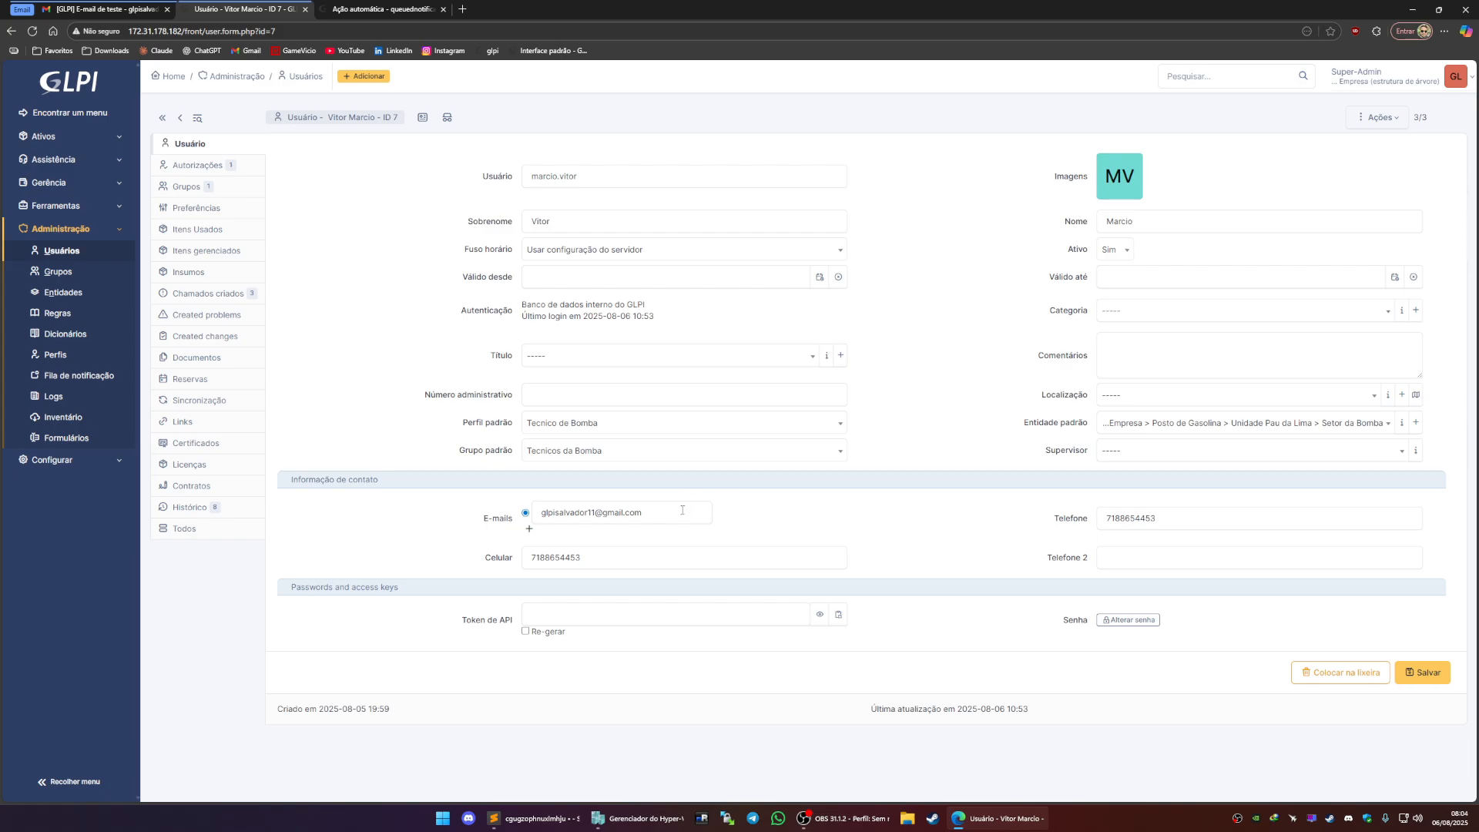
left_click(590, 514)
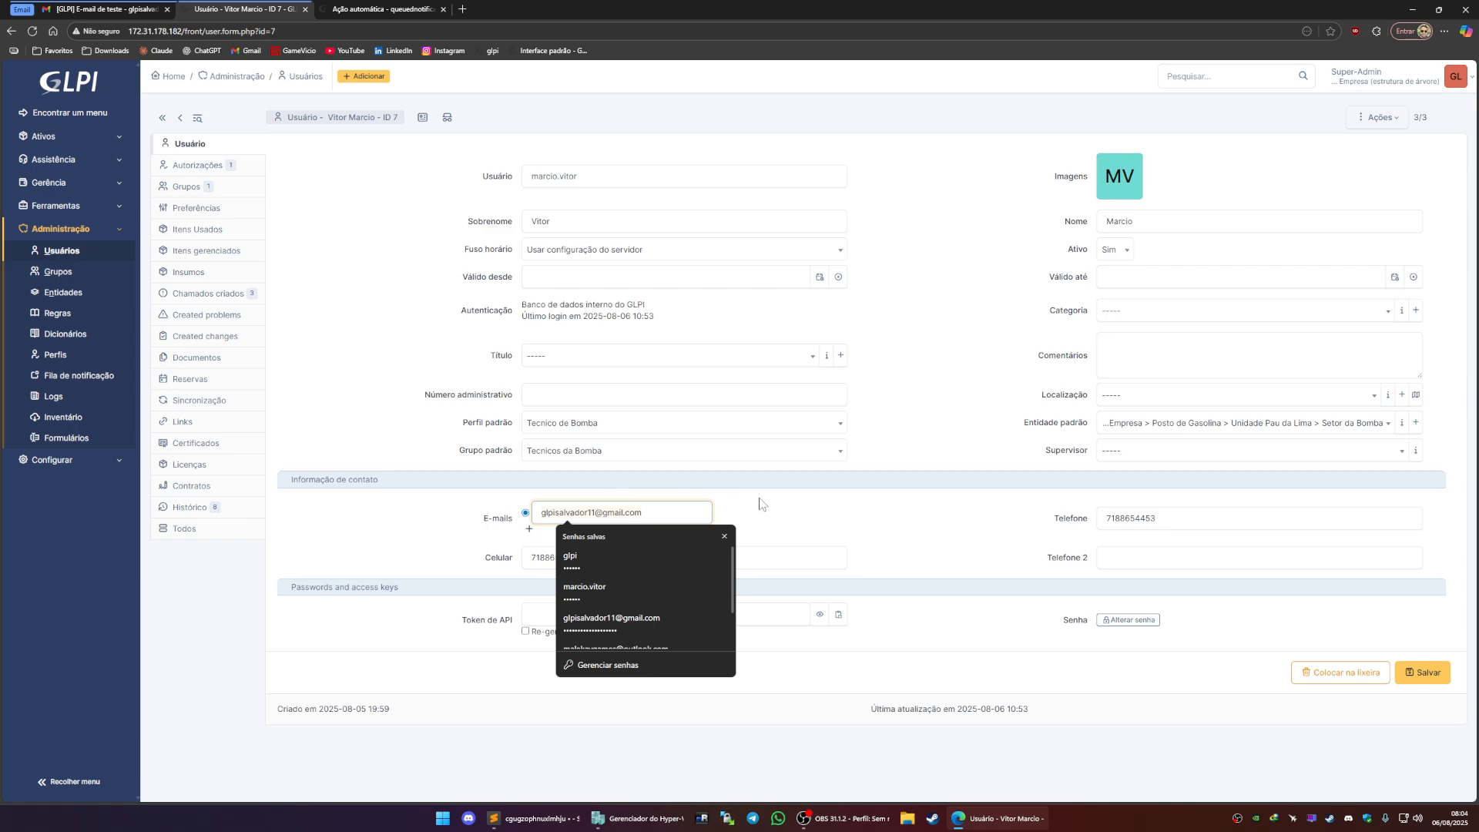
left_click(805, 521)
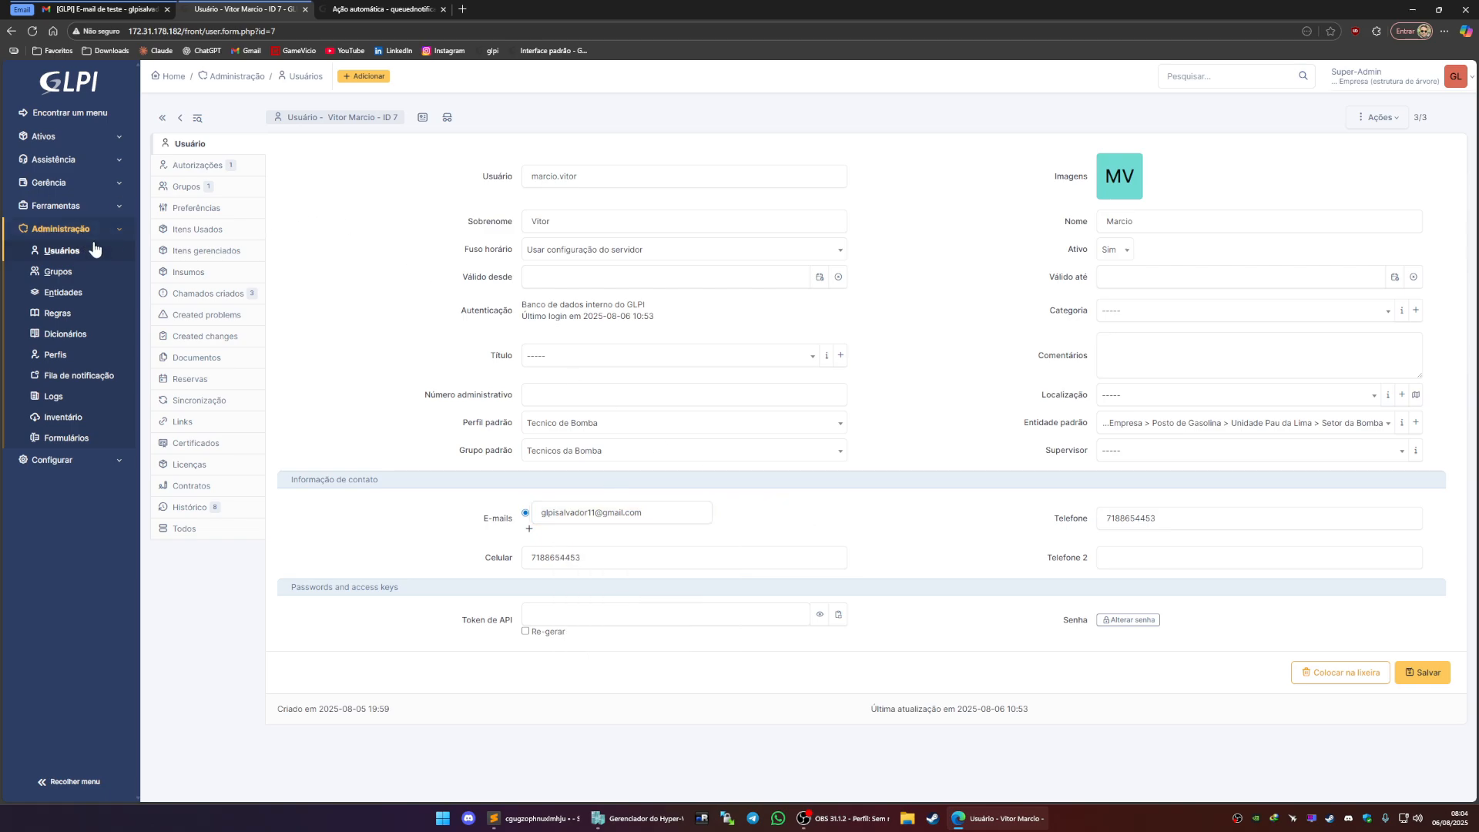
Start a new ticket titled and described as 'teste de bom de gasolina'
left_click(77, 160)
left_click(85, 228)
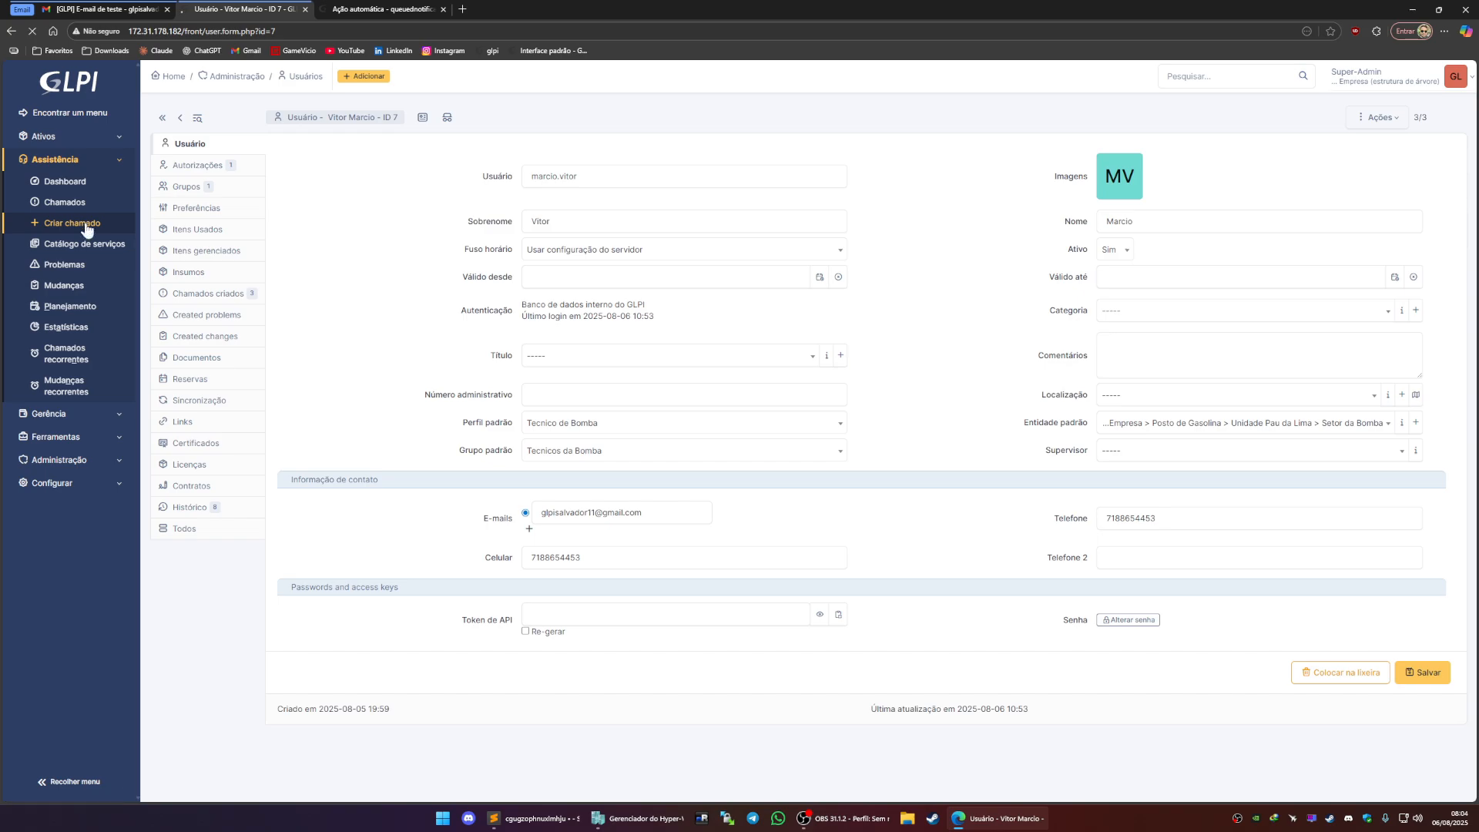
left_click(544, 211)
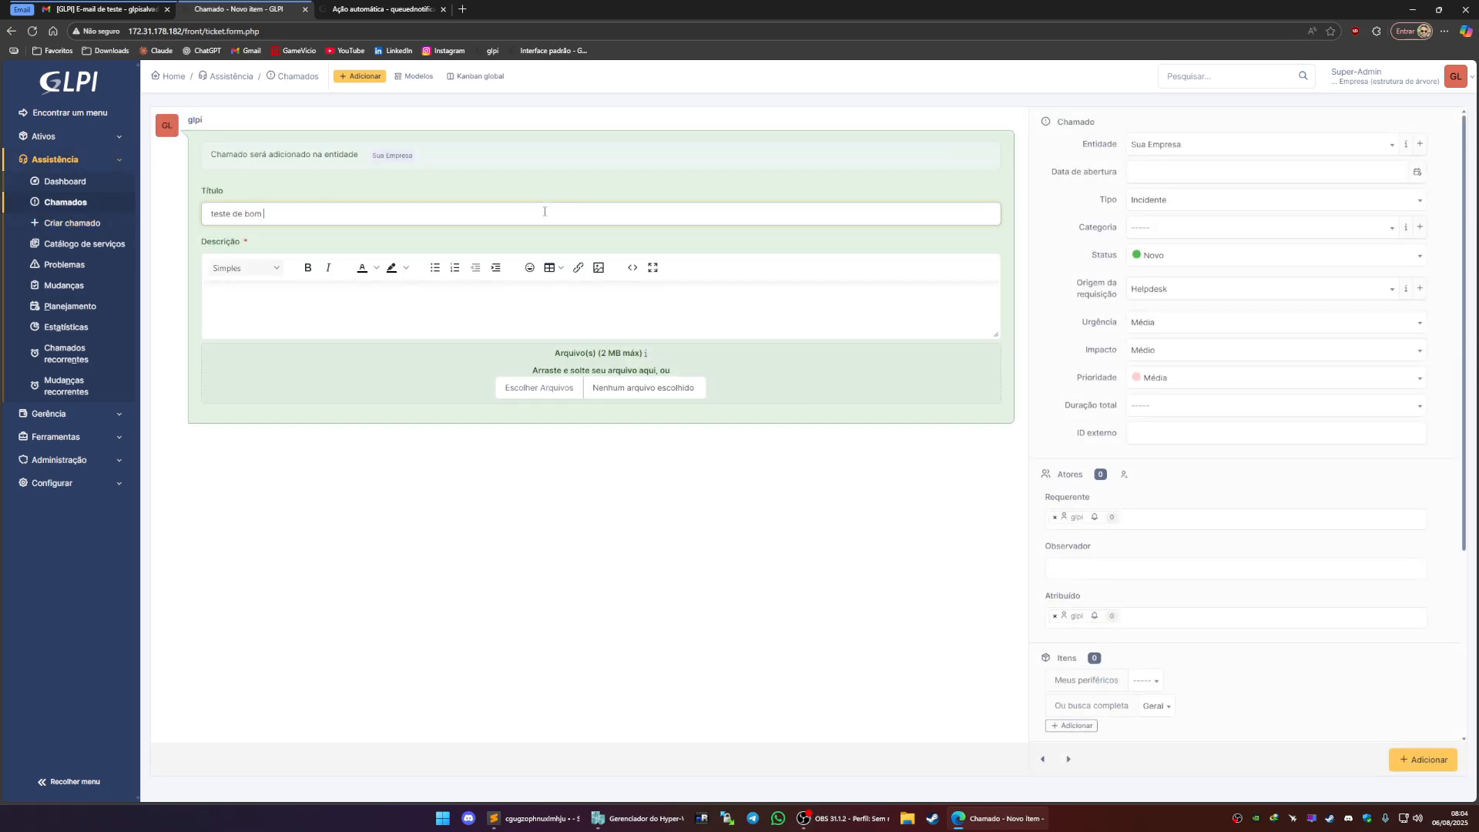
left_click(408, 296)
type("teste de bom de gasolina")
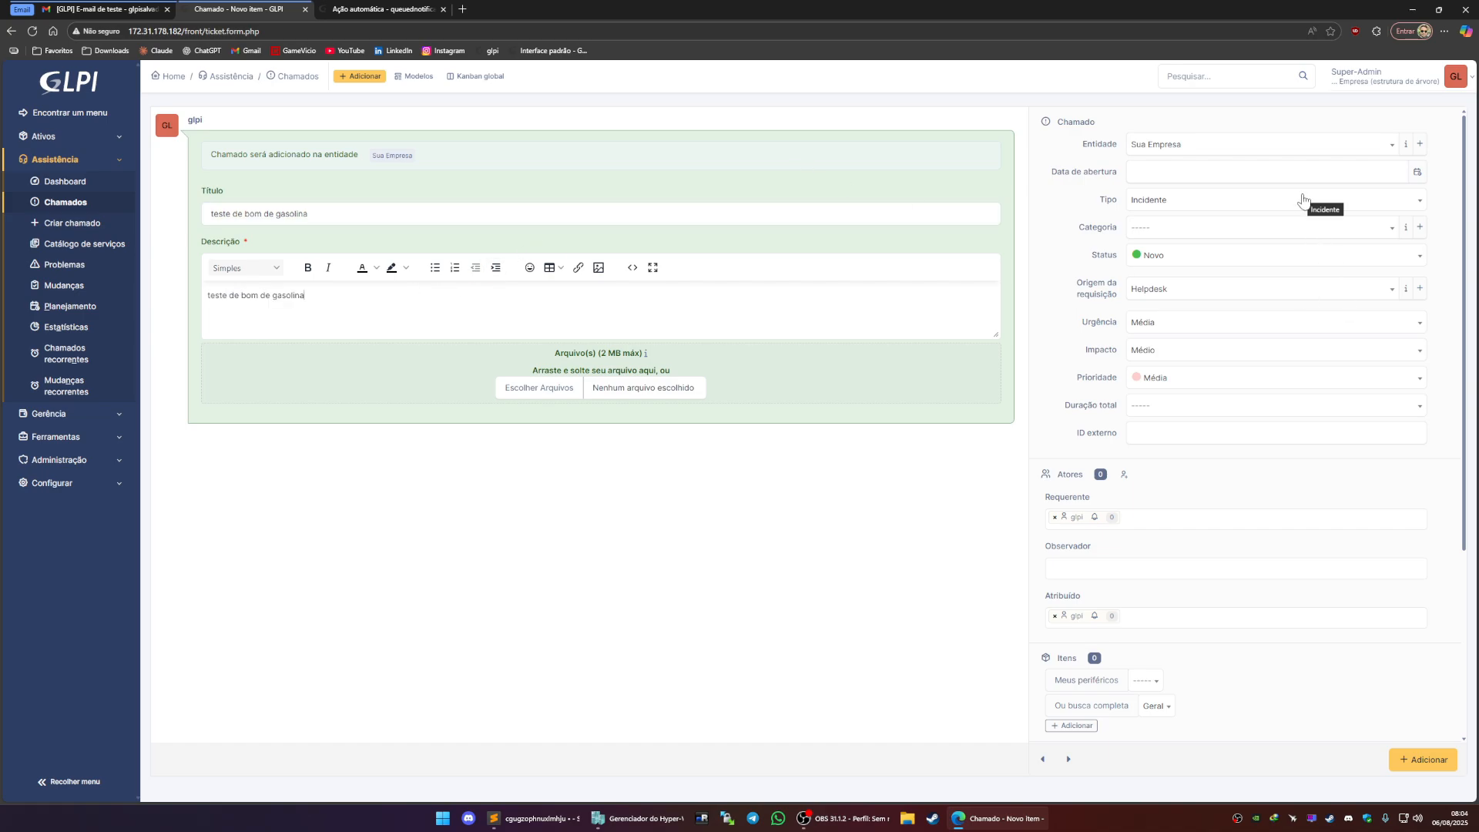
Log out and log back in as the technician user with the account password
left_click(1448, 82)
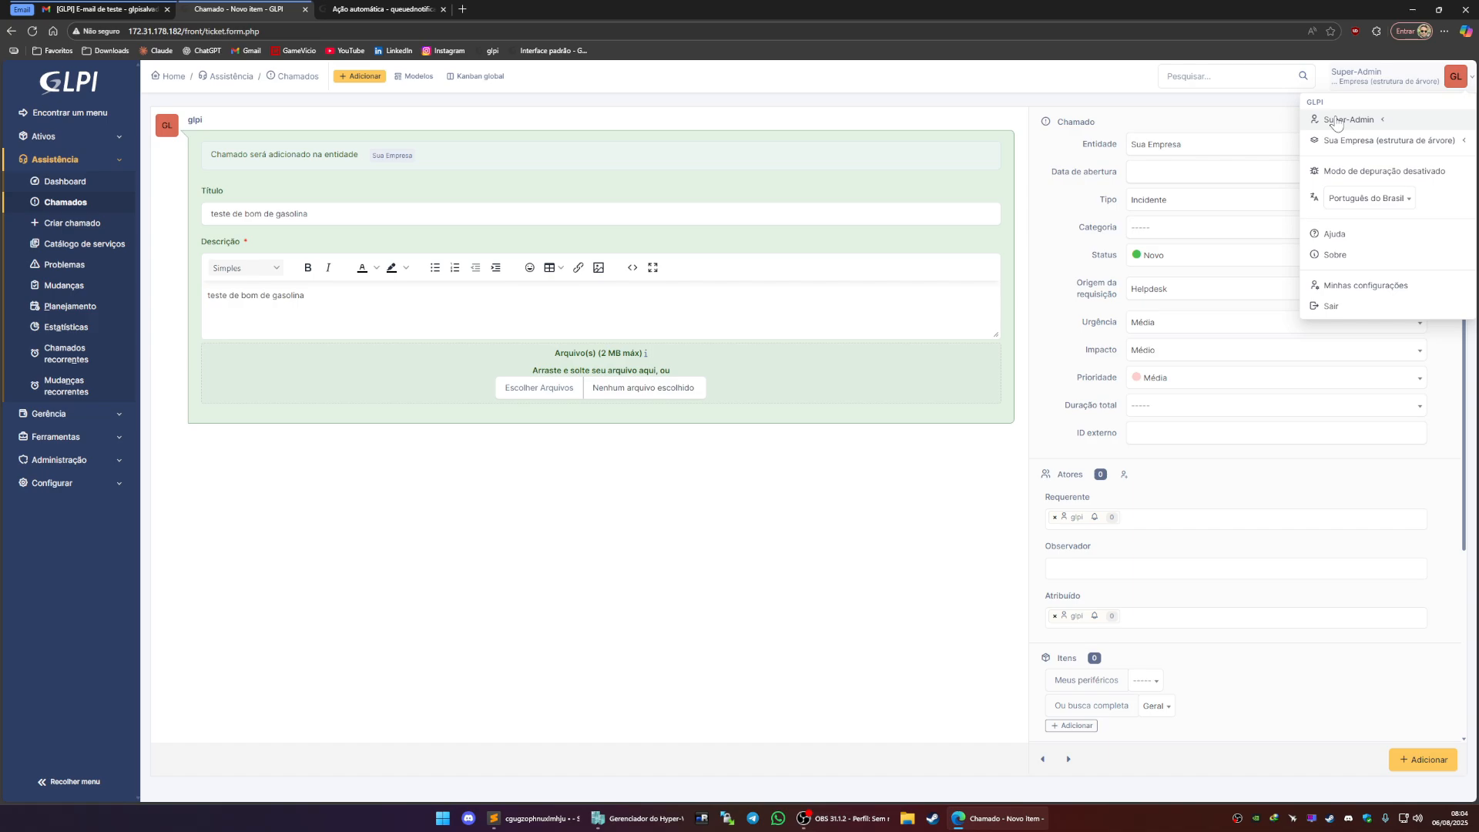
left_click(1332, 306)
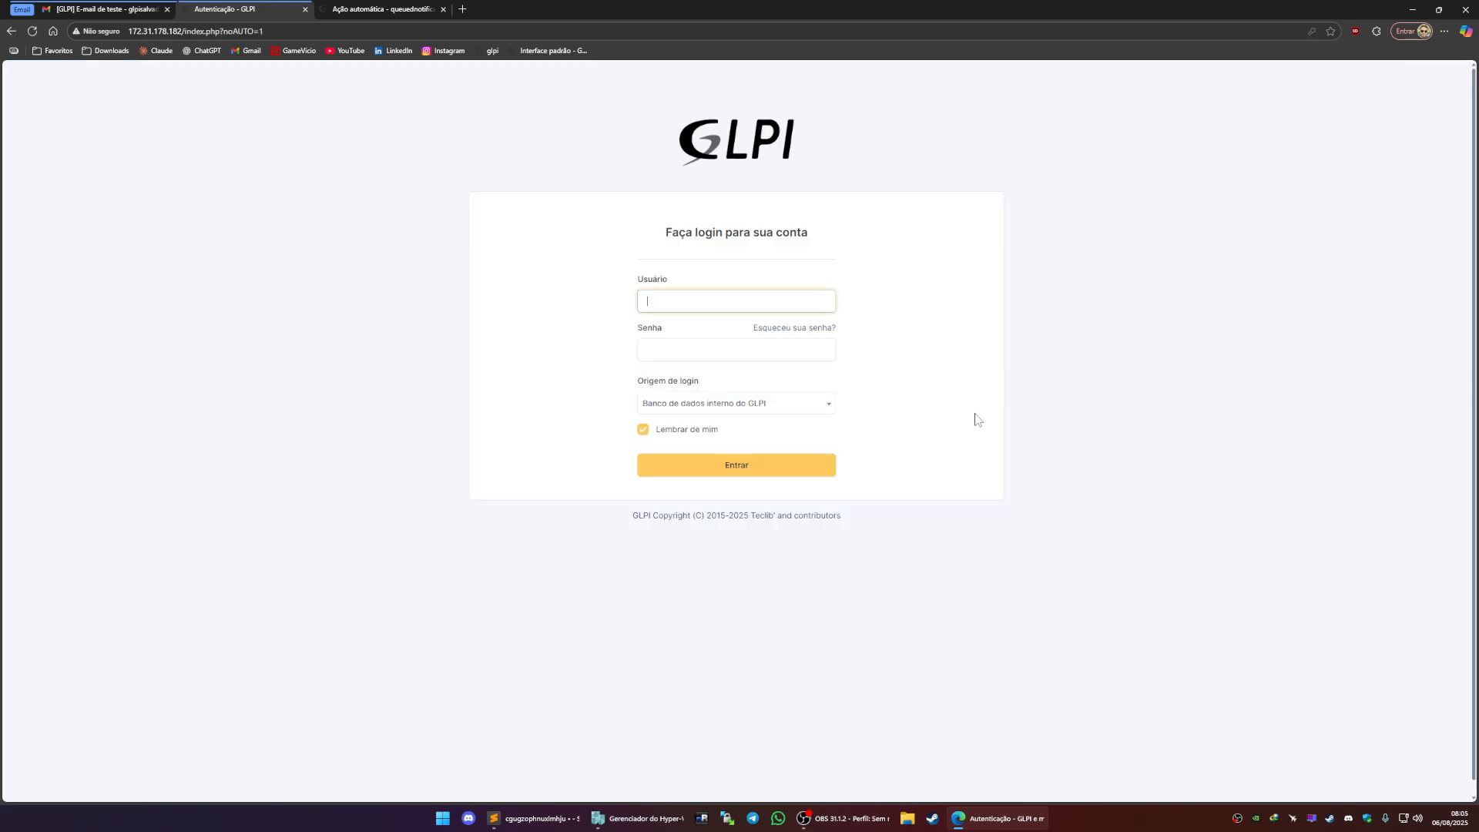
left_click(720, 300)
left_click(724, 383)
left_click(724, 465)
Create a new ticket, pasting 'teste de bom de gasolina' as both title and description
left_click(64, 138)
left_click(70, 181)
left_click(400, 214)
type("teste de bom de gasolina")
left_click(355, 327)
type("teste de bom de gasolina")
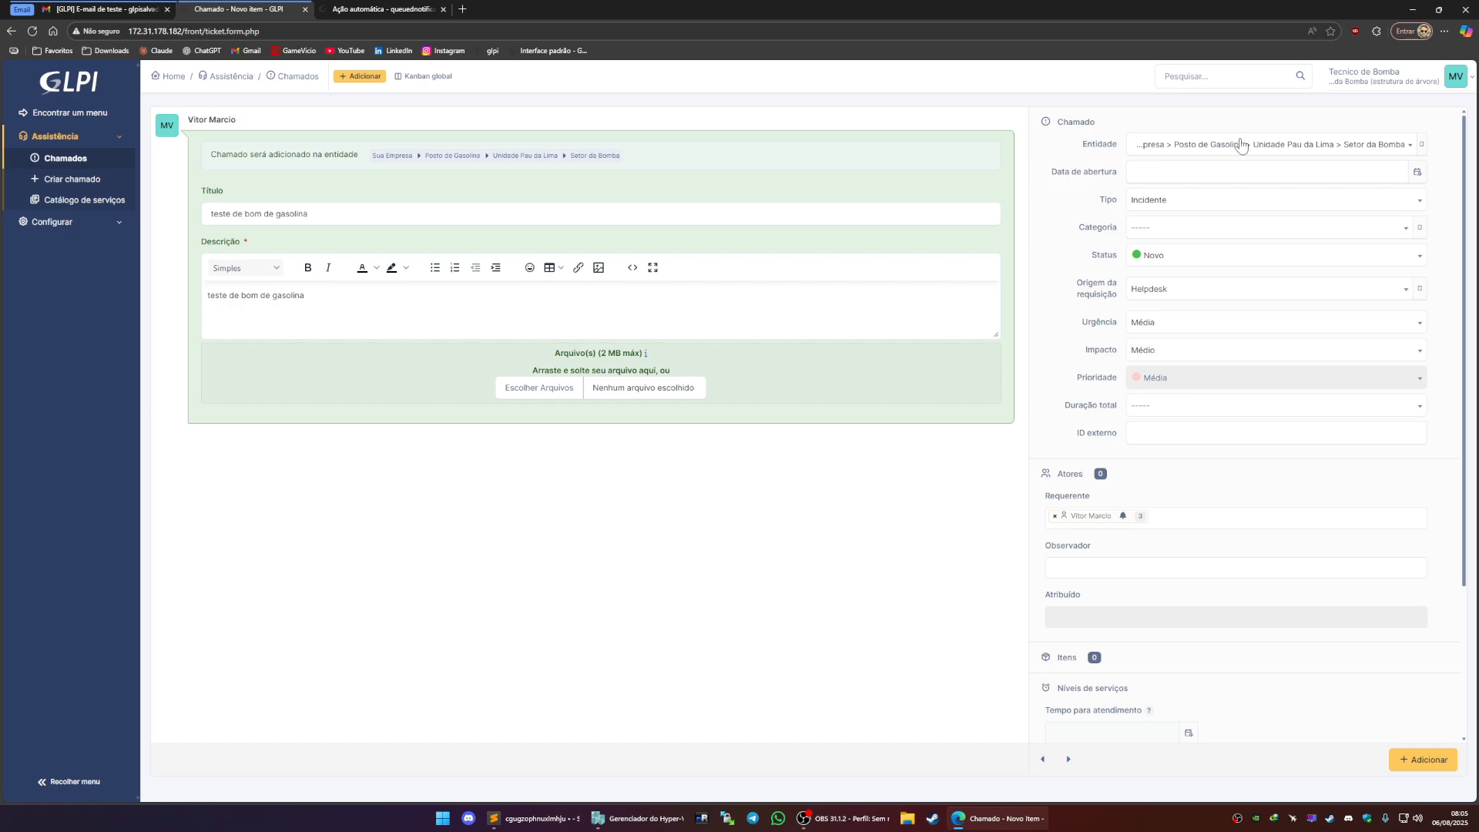
Set the ticket category to Bomba de Gasolina > Reabastecimento da Bomba and the type to Requisição
left_click(1161, 231)
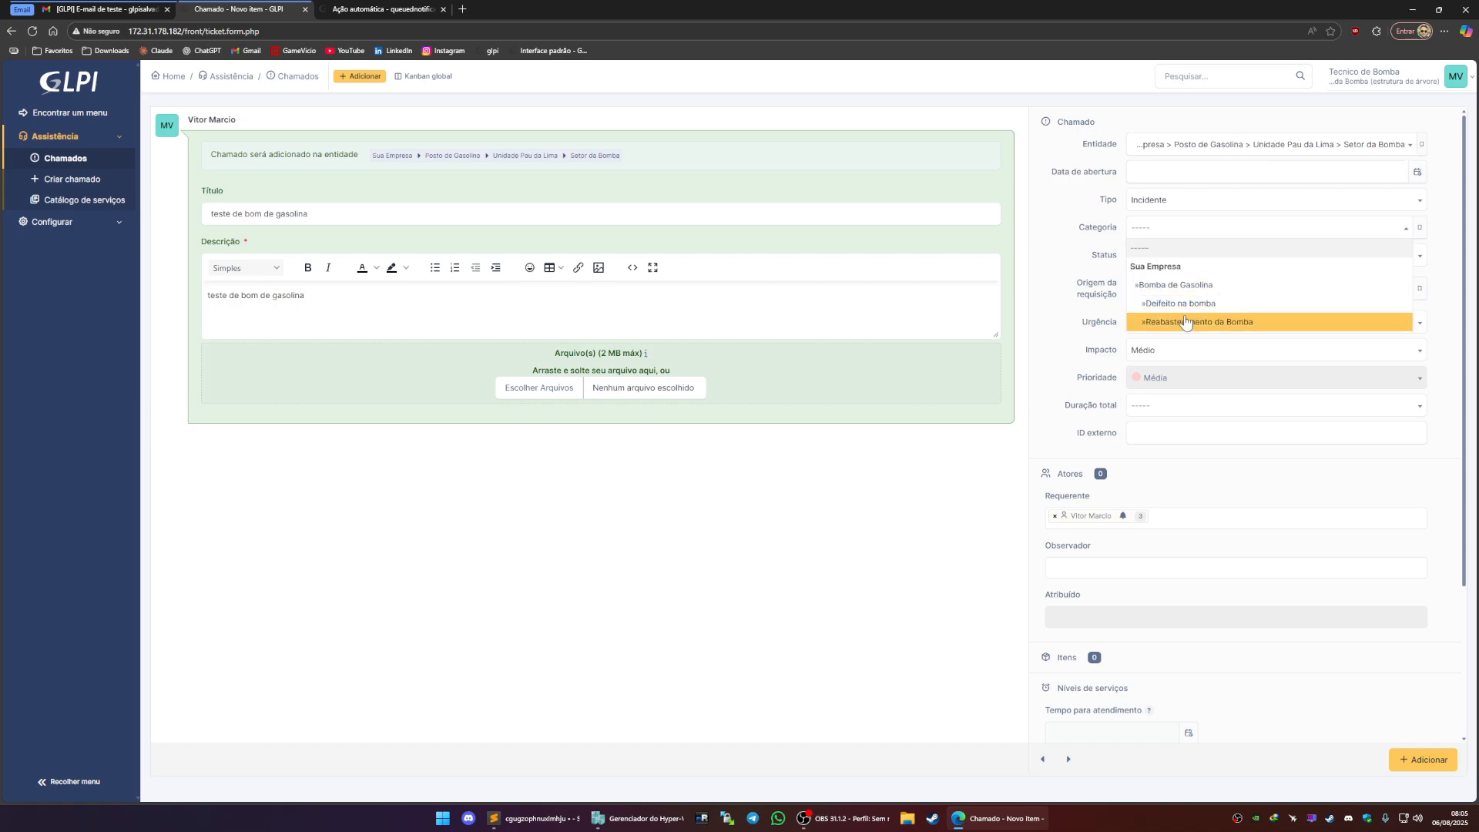
left_click(1185, 322)
left_click(1173, 203)
left_click(1165, 238)
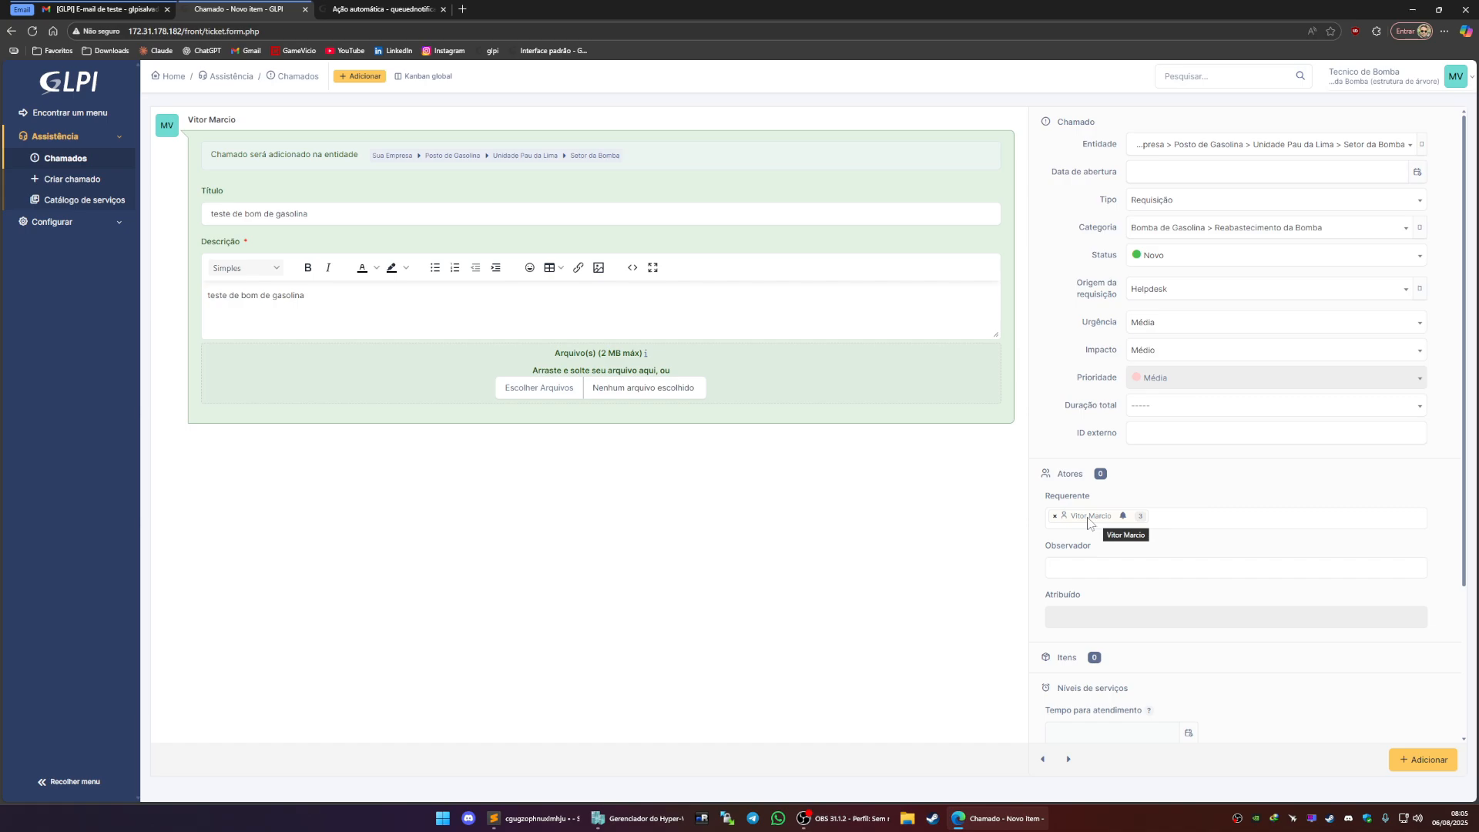
Submit the new ticket
left_click(1062, 571)
left_click(947, 565)
scroll(1202, 608, "down", 3)
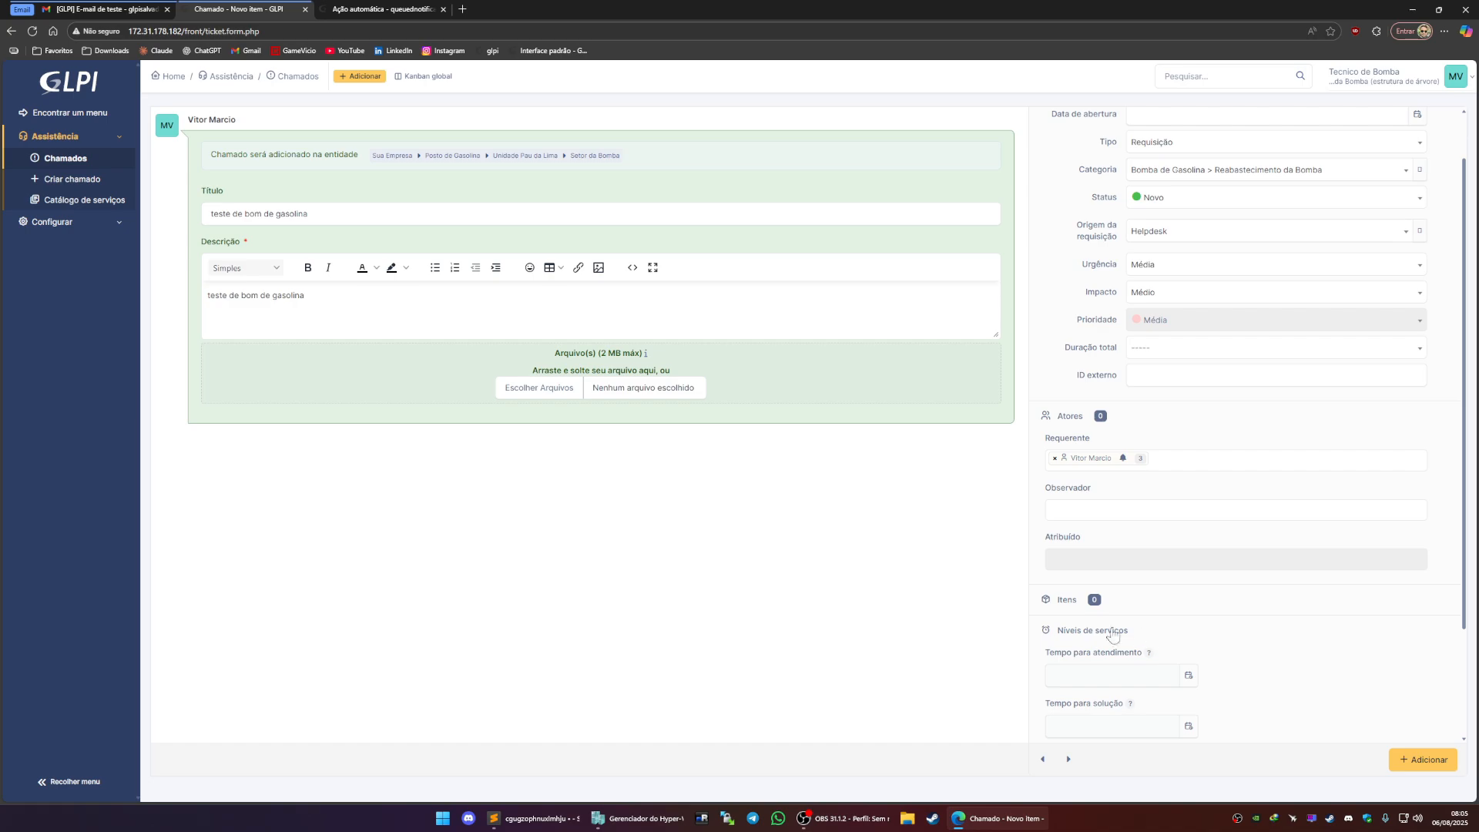
left_click(1425, 760)
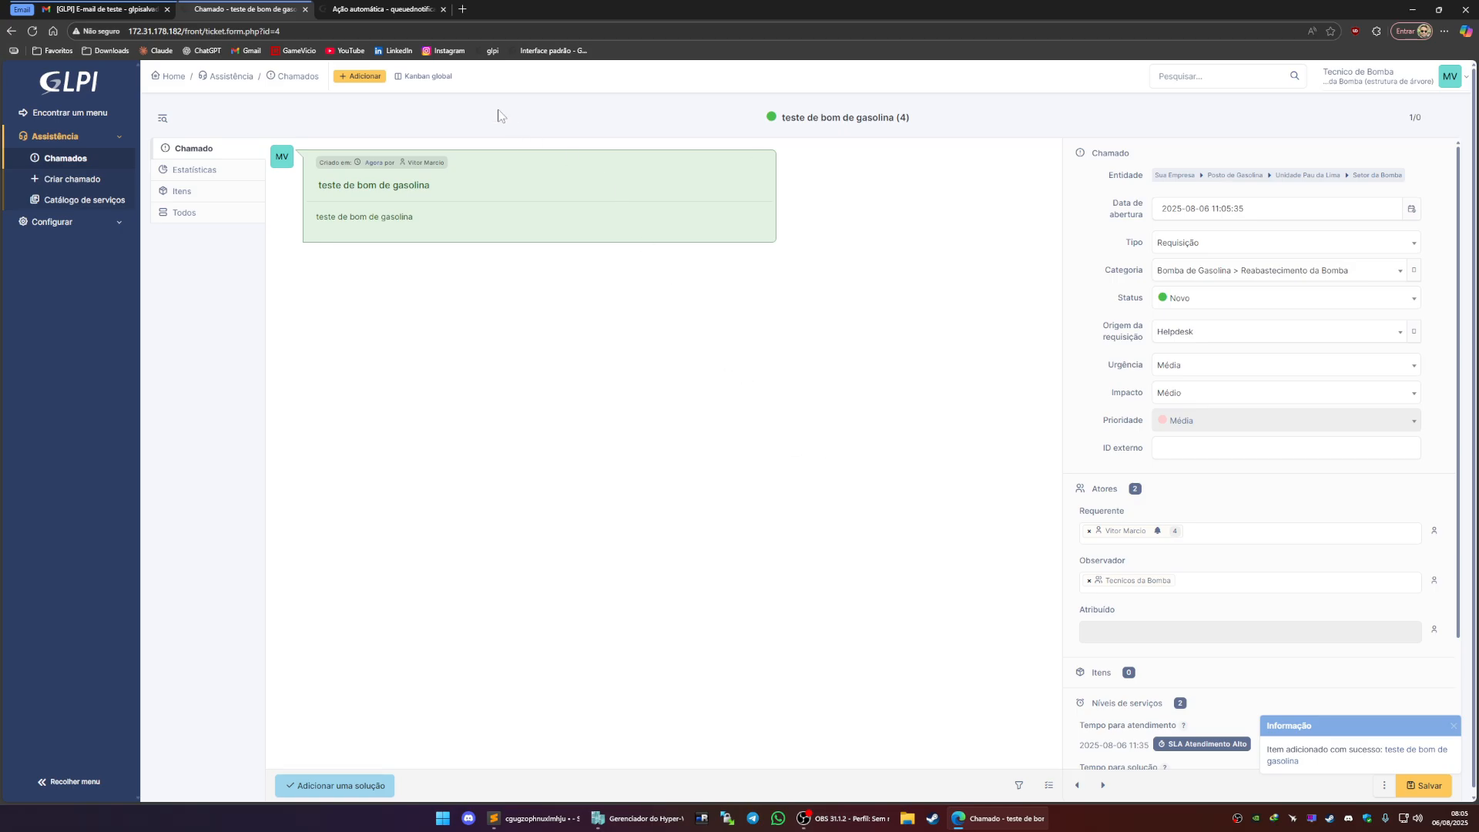
Delete the Google security alert e-mail from the Gmail inbox
left_click(108, 9)
left_click(100, 151)
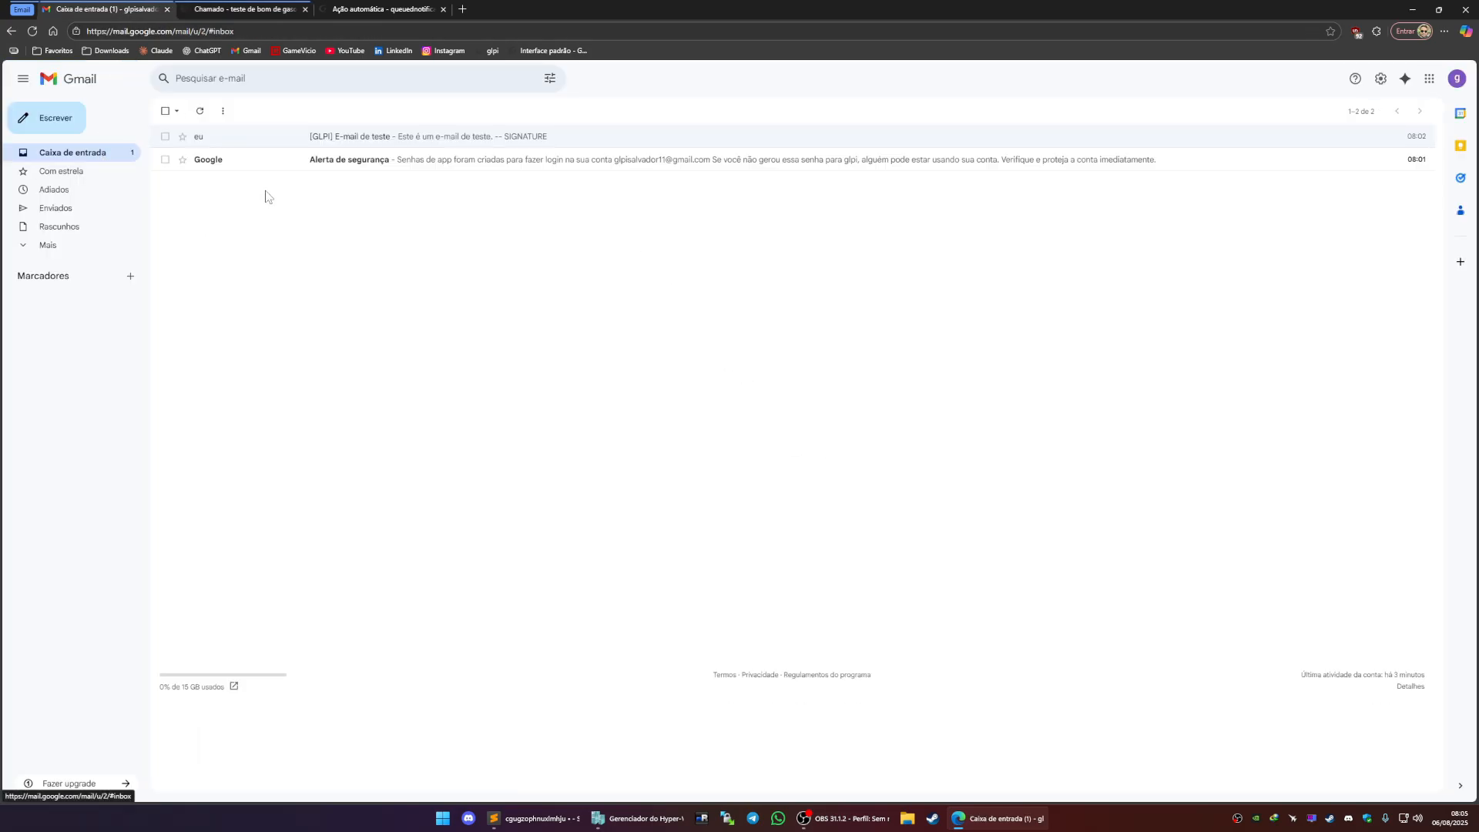
left_click(165, 159)
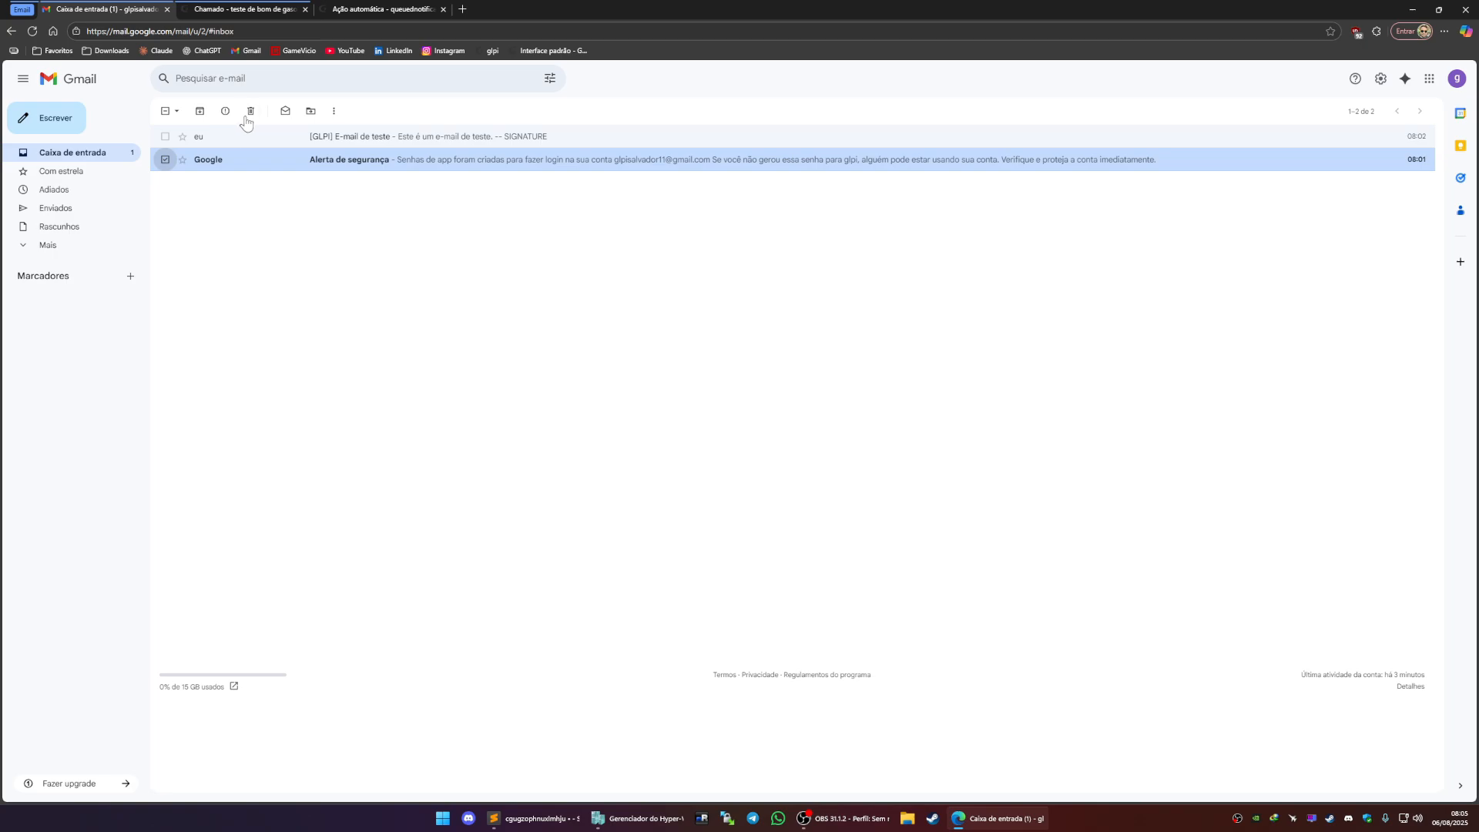
left_click(250, 111)
Try to run the queuednotification automatic action manually
left_click(246, 10)
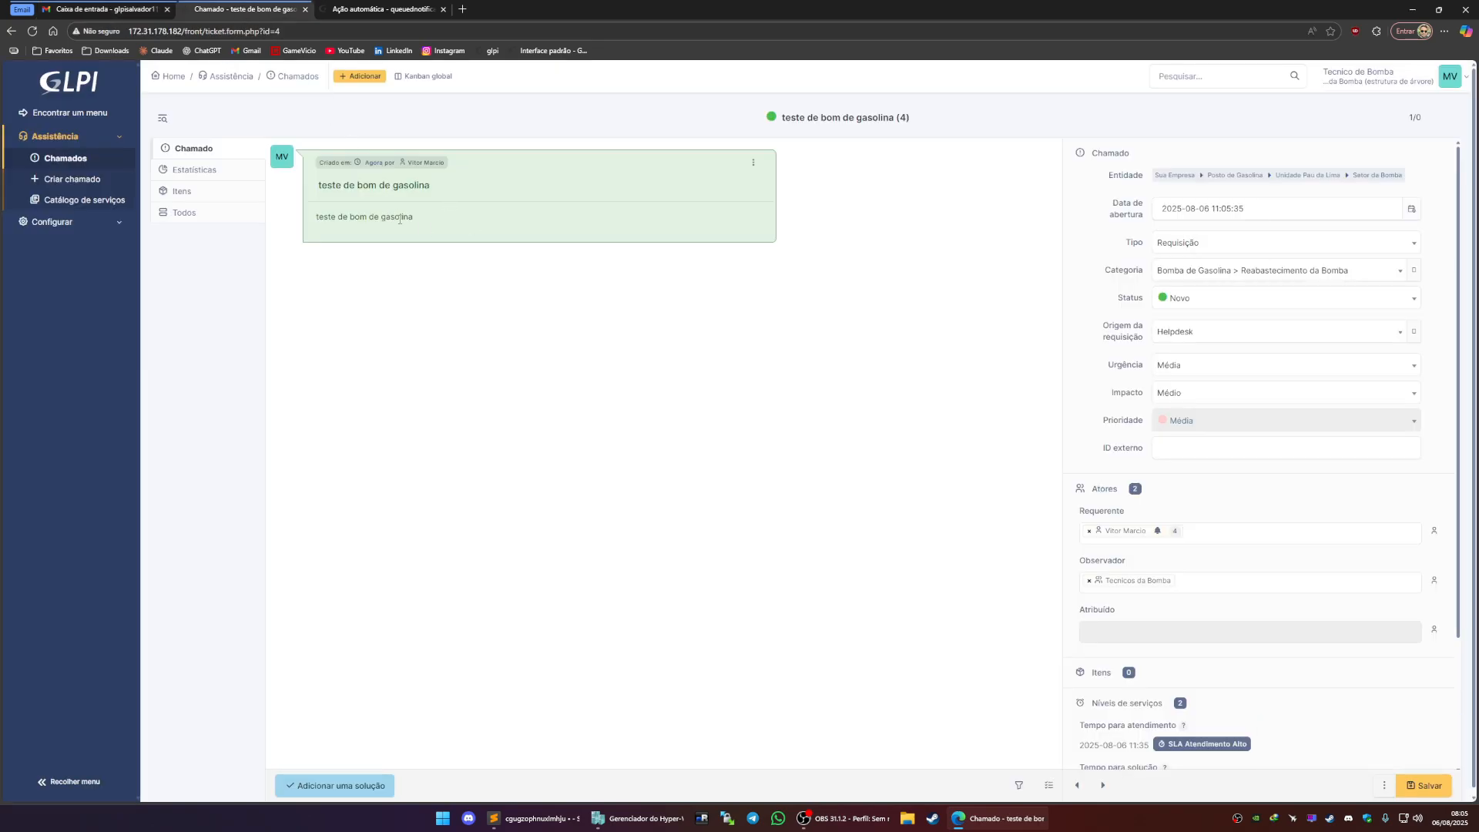
left_click(384, 11)
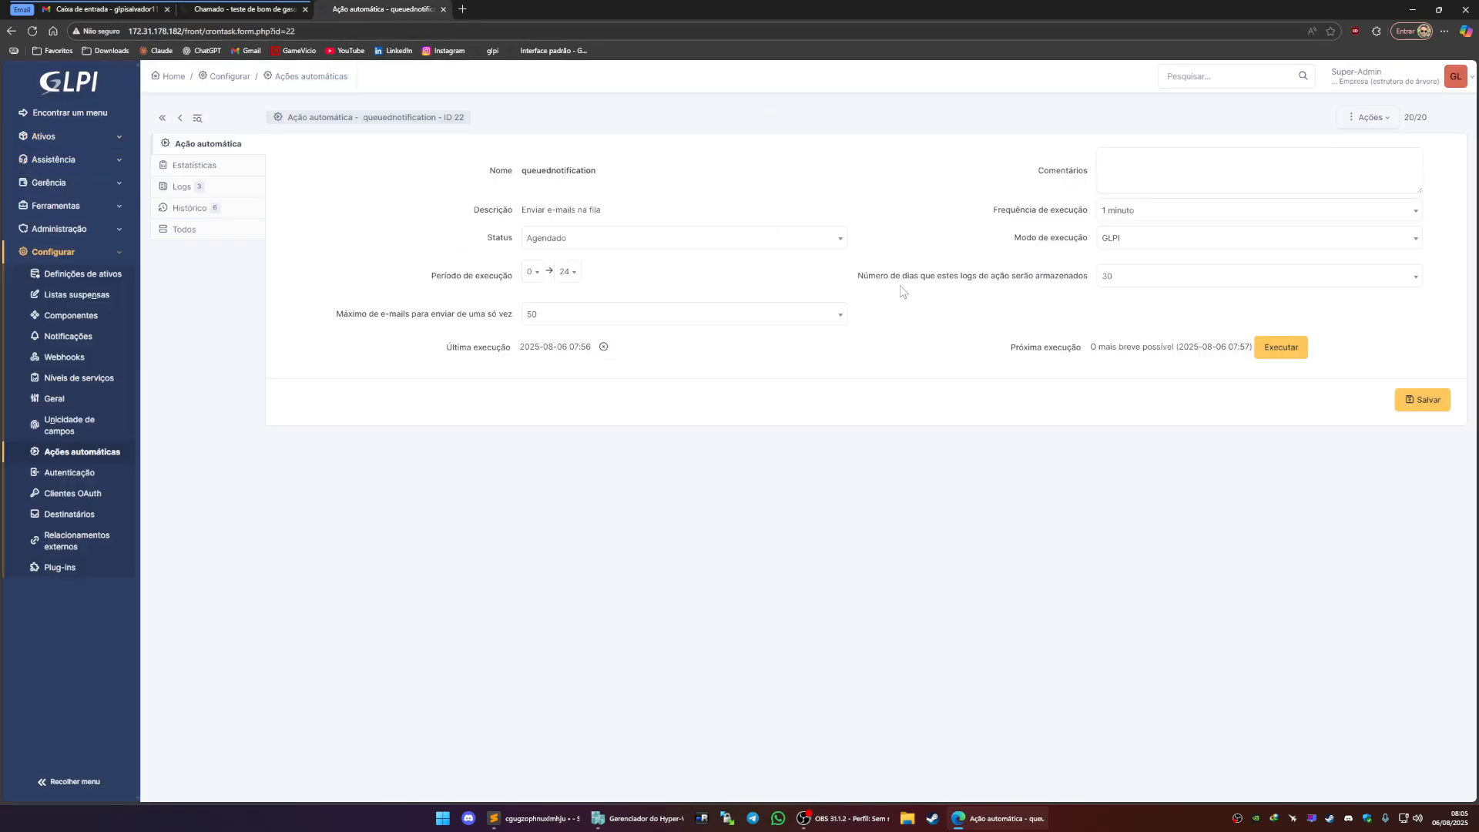
left_click(1294, 356)
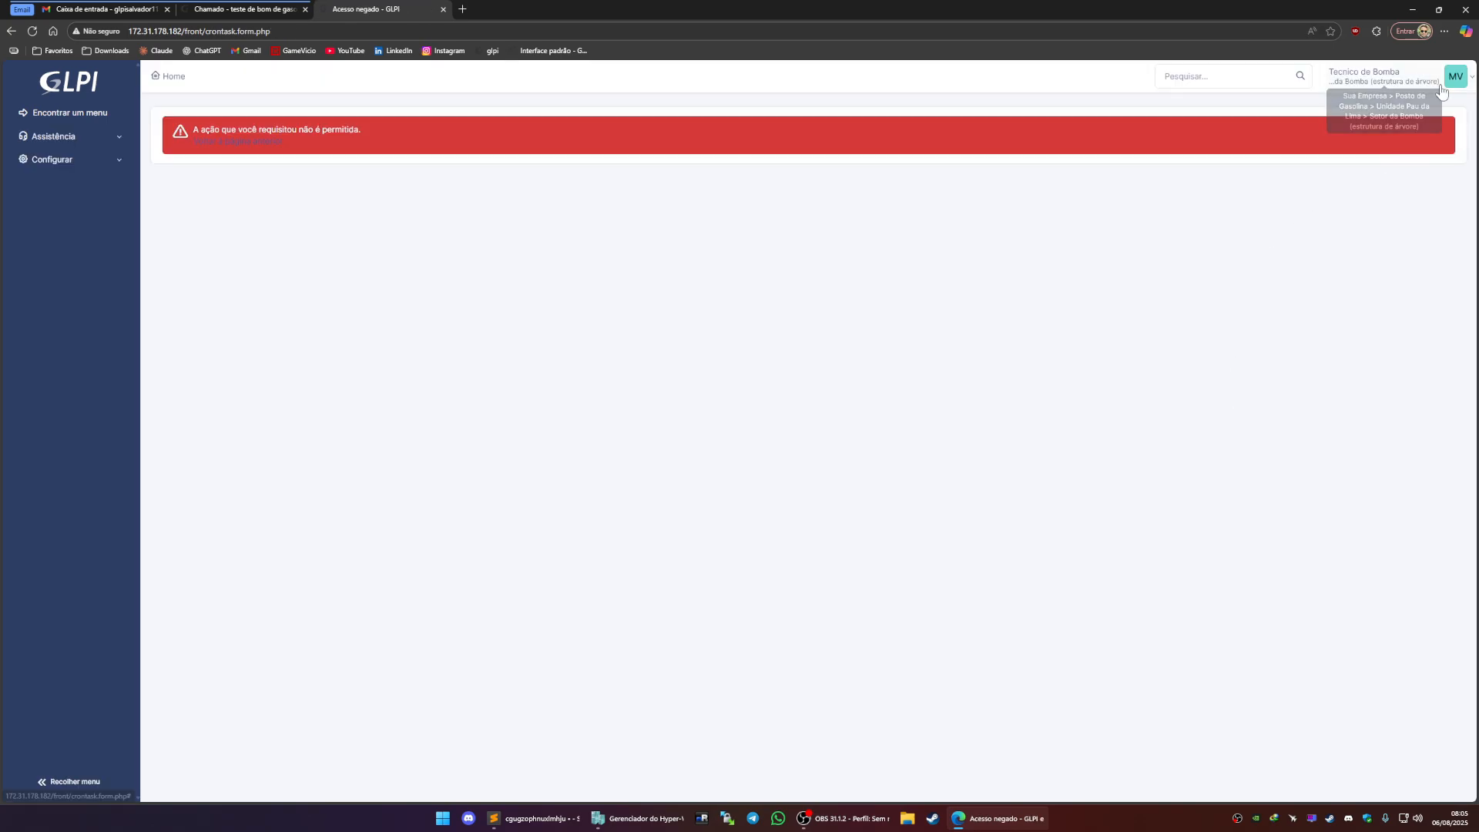
Log out of the technician account and sign back in as the glpi administrator using the saved credentials
key("alt+Left")
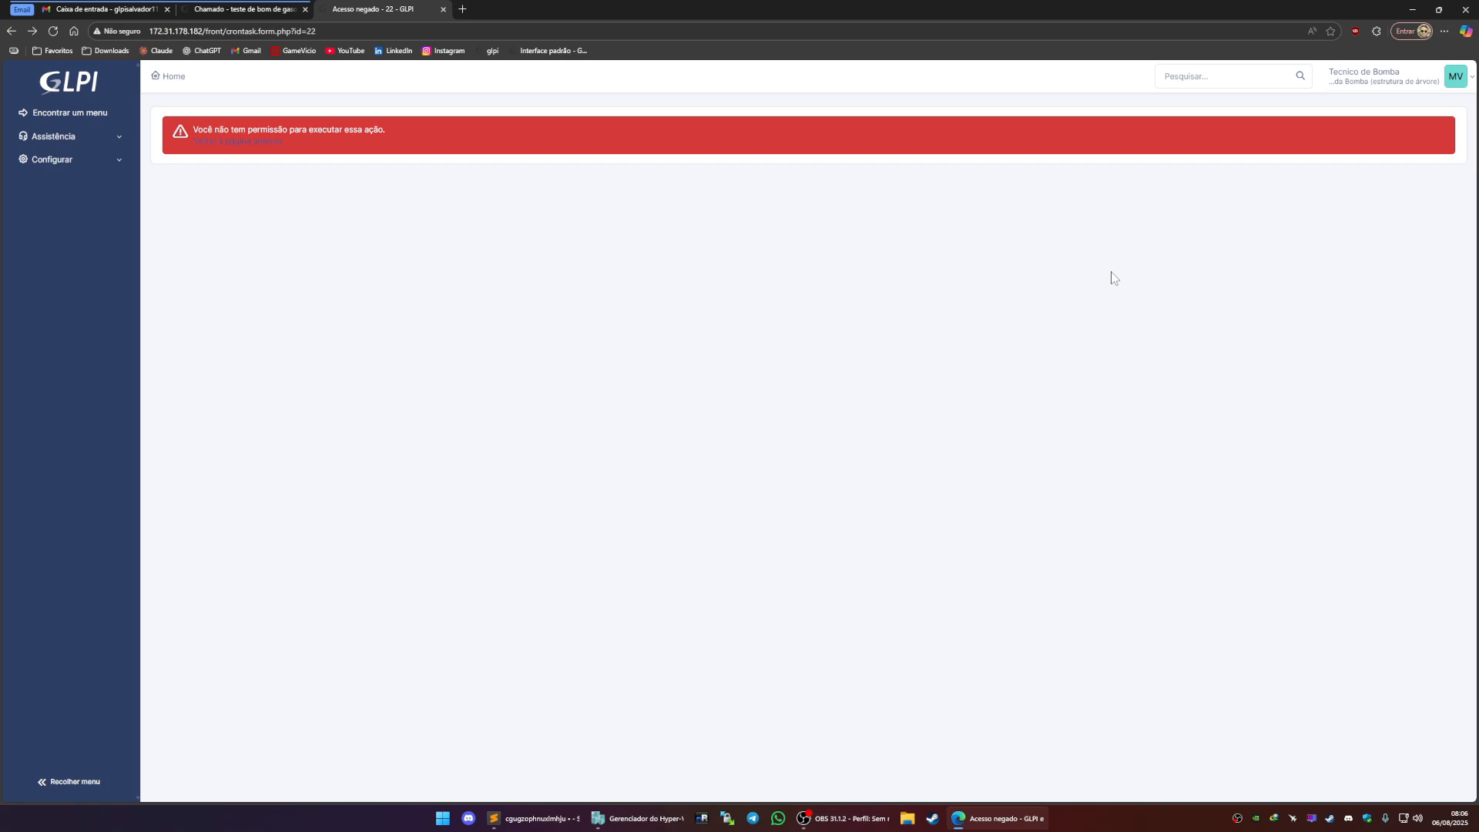
left_click(1455, 77)
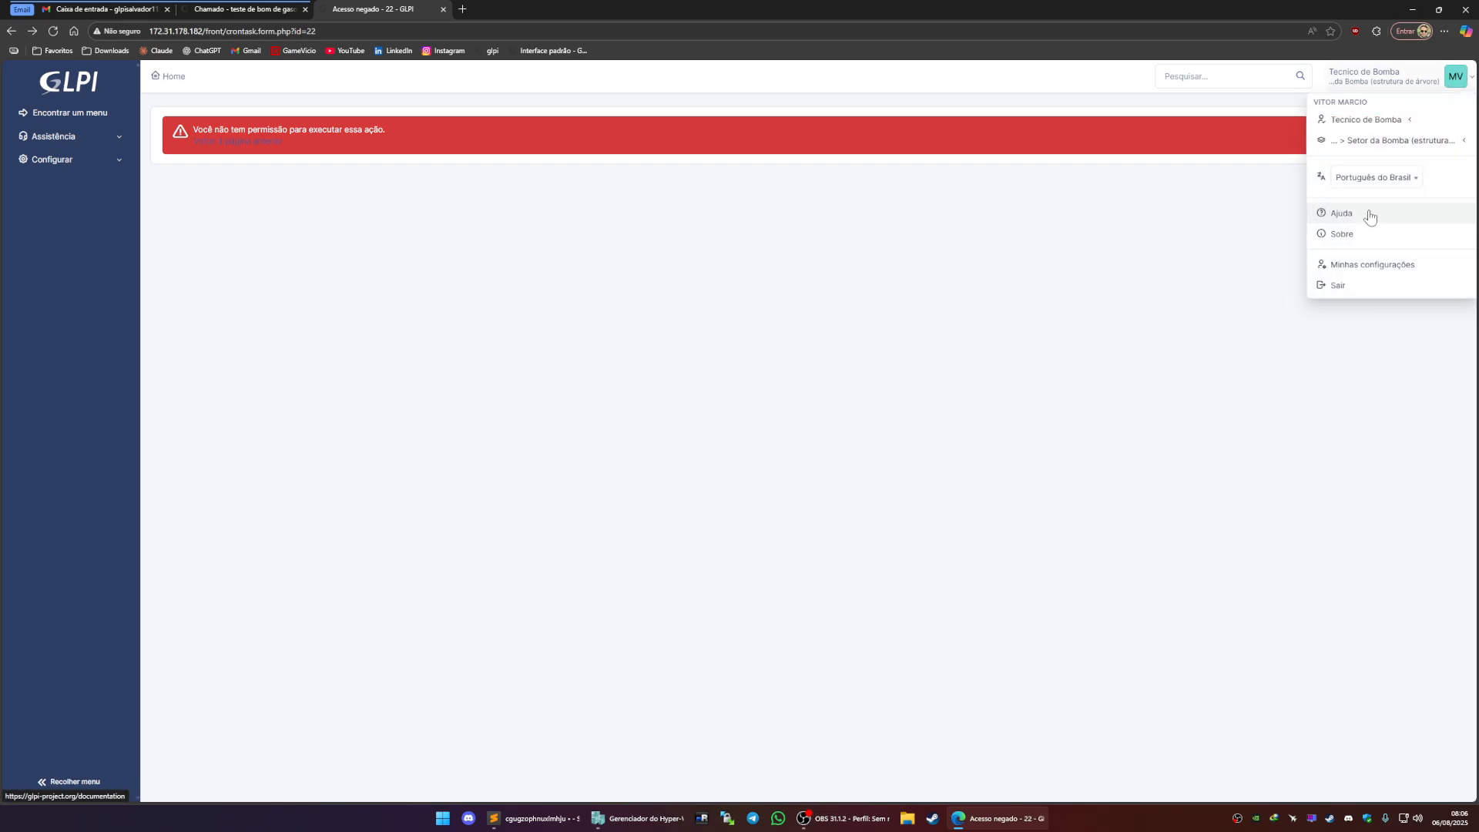
left_click(1341, 286)
left_click(732, 302)
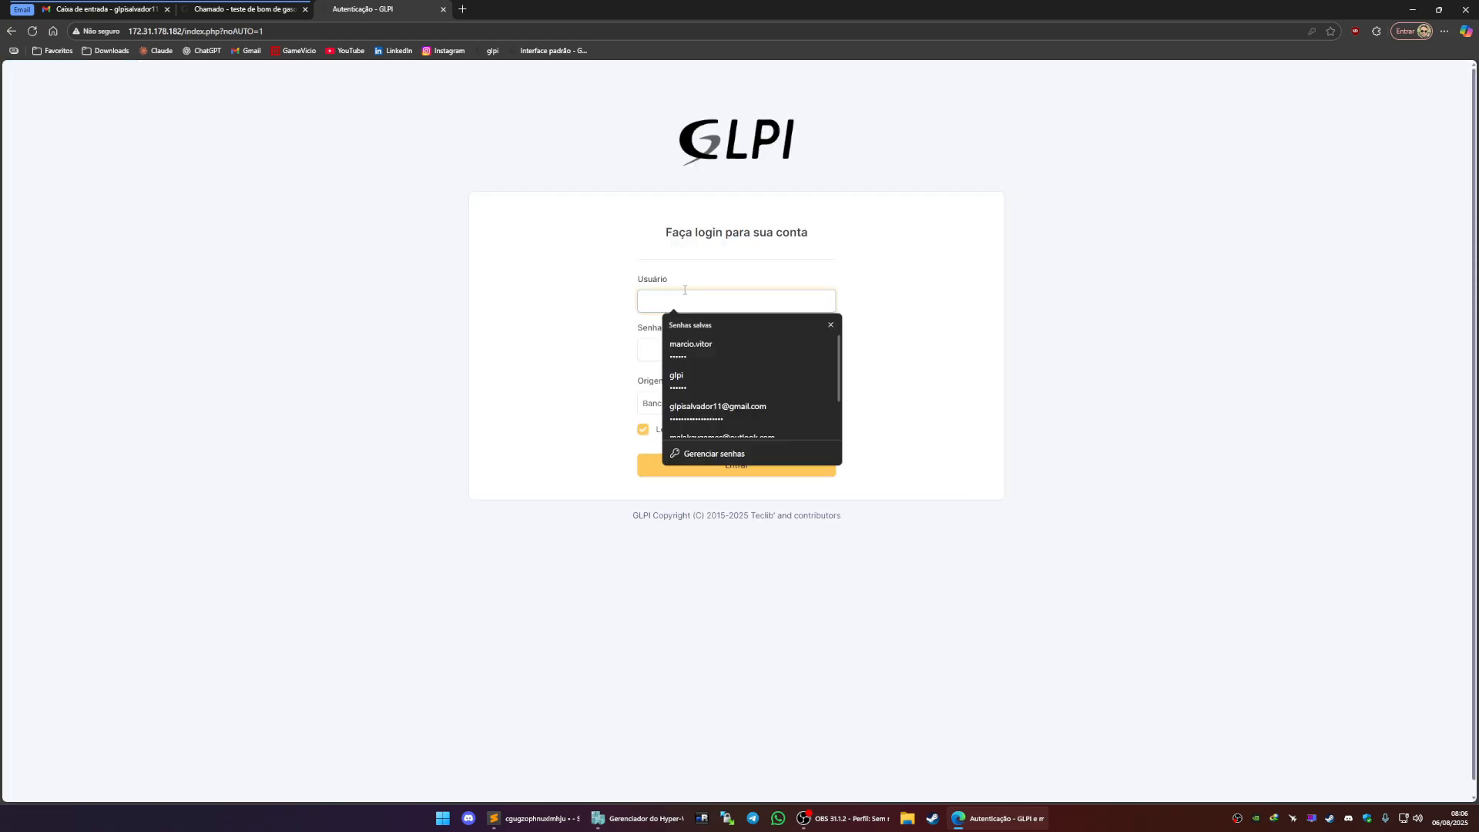
left_click(705, 377)
left_click(759, 466)
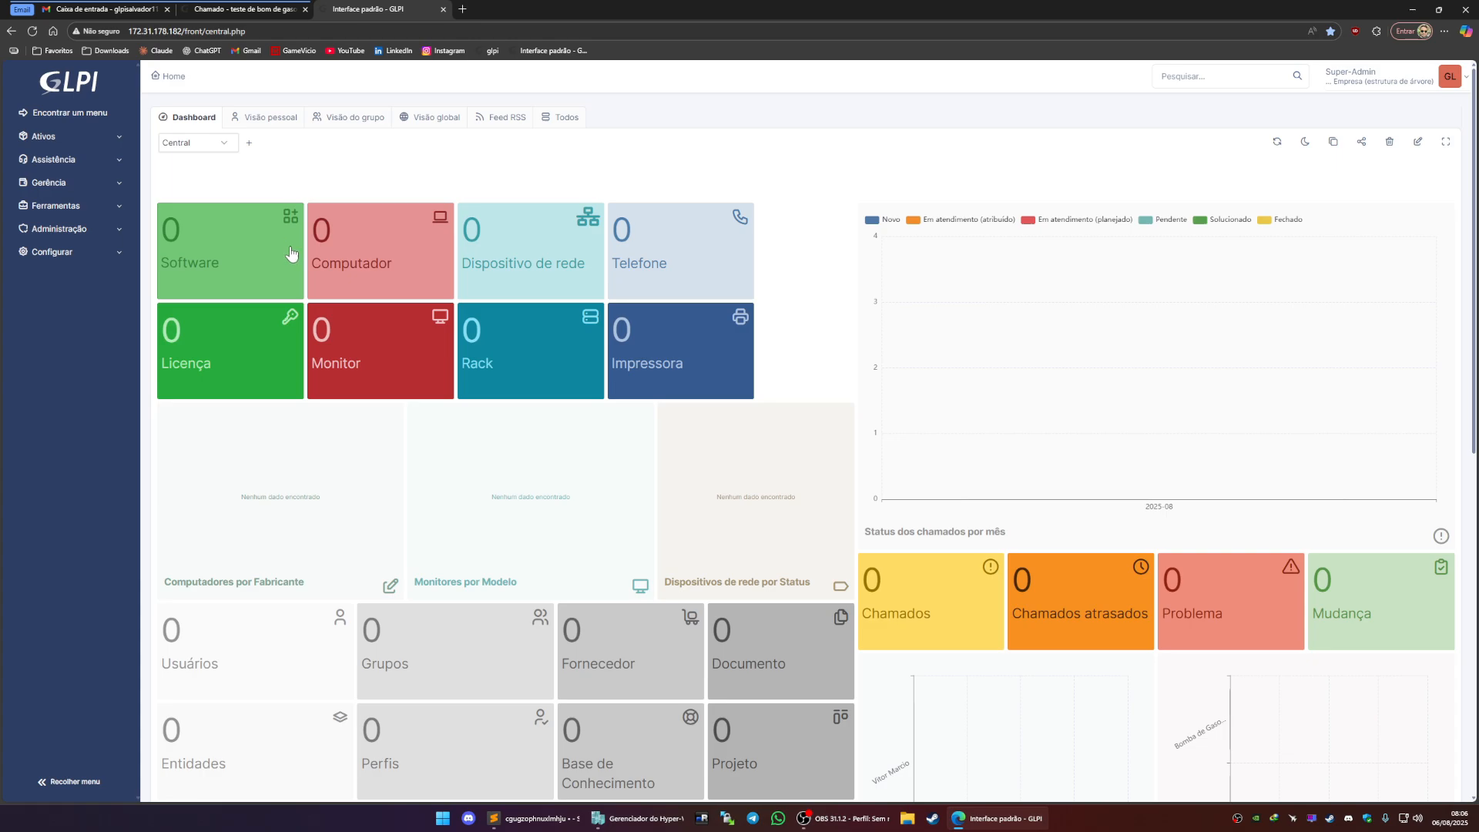
Open the queuednotification automatic action and execute it manually
left_click(78, 231)
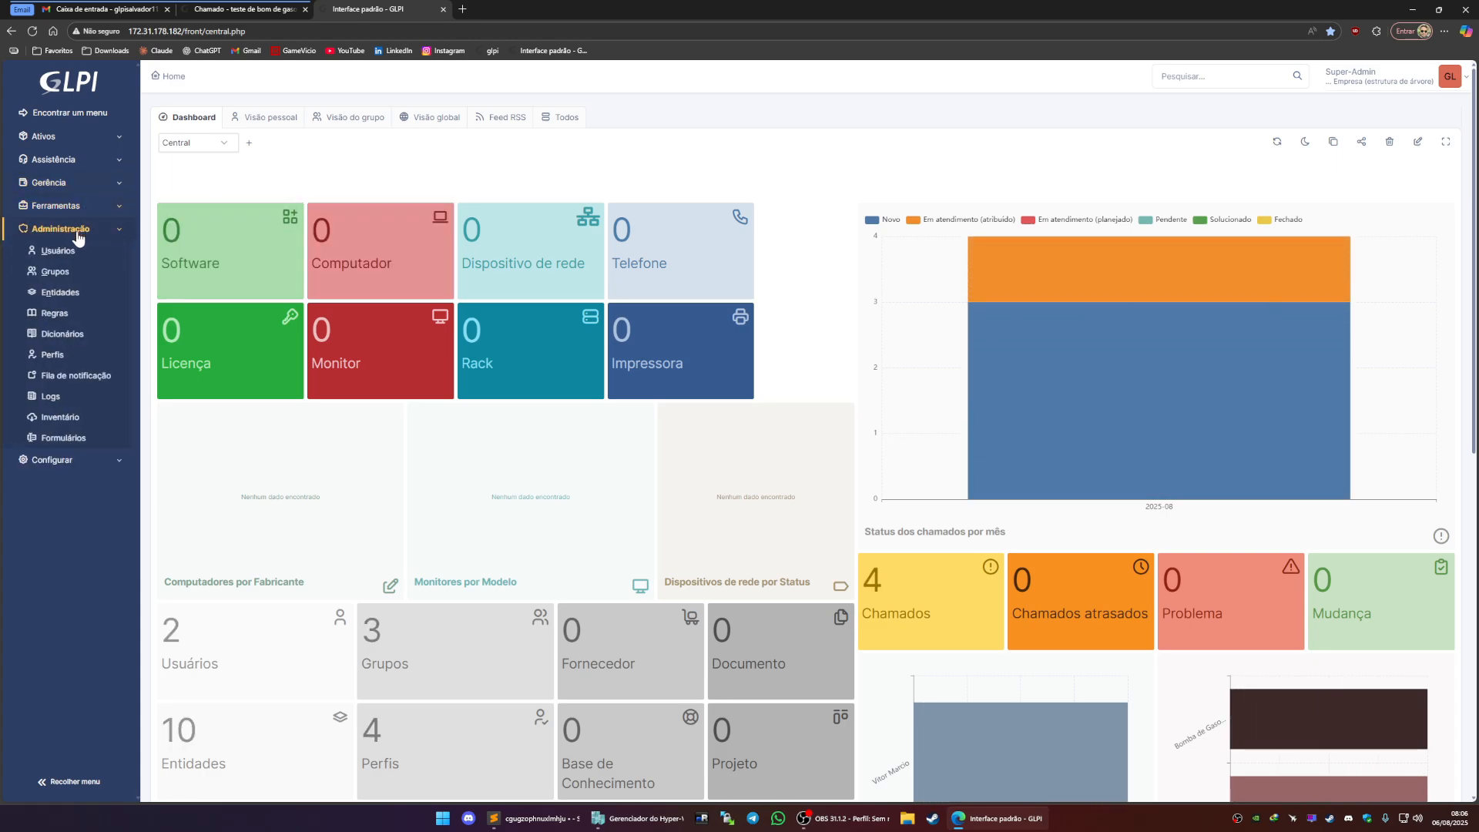
left_click(89, 239)
left_click(89, 252)
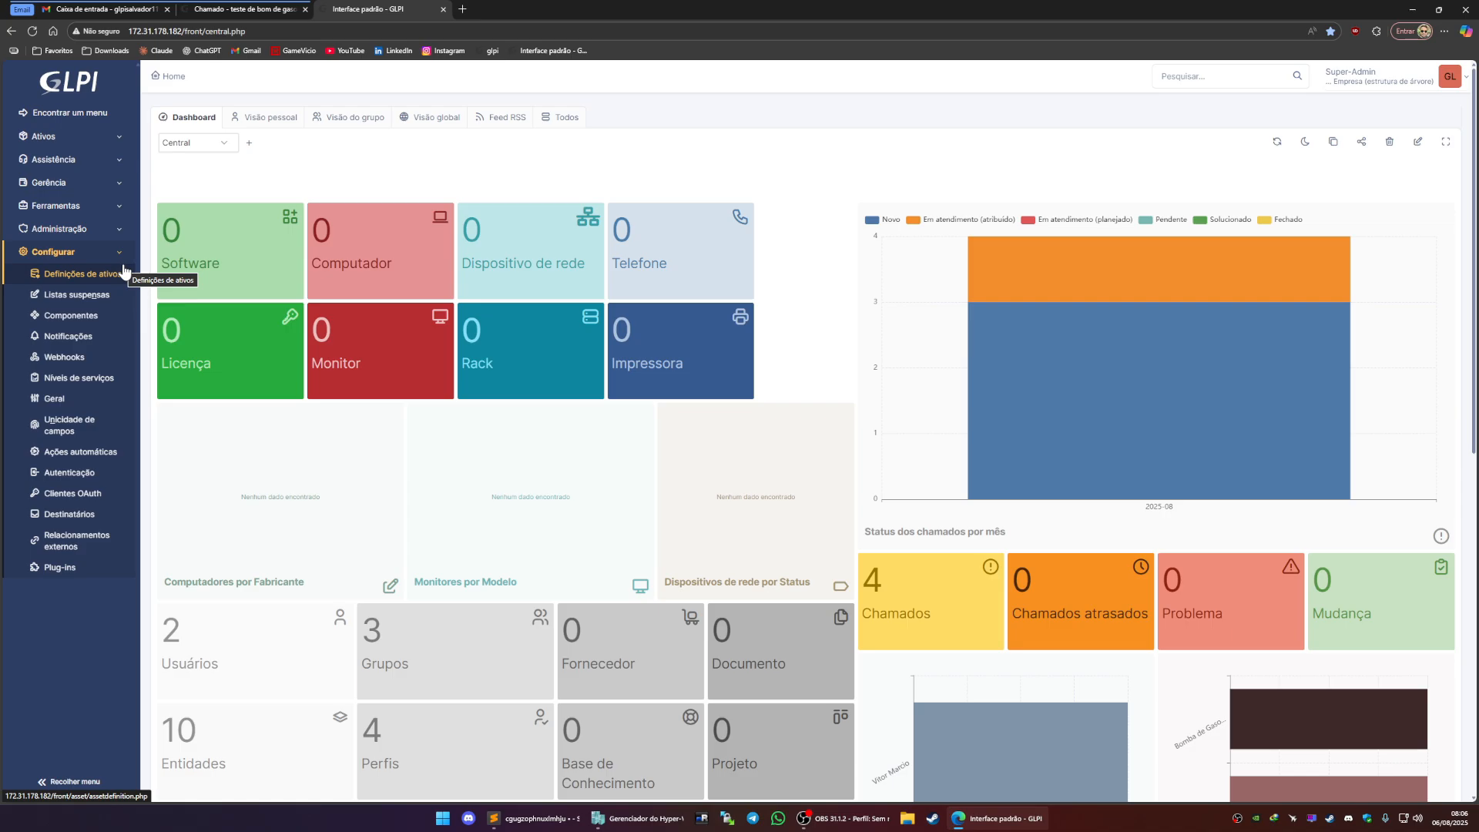
left_click(89, 455)
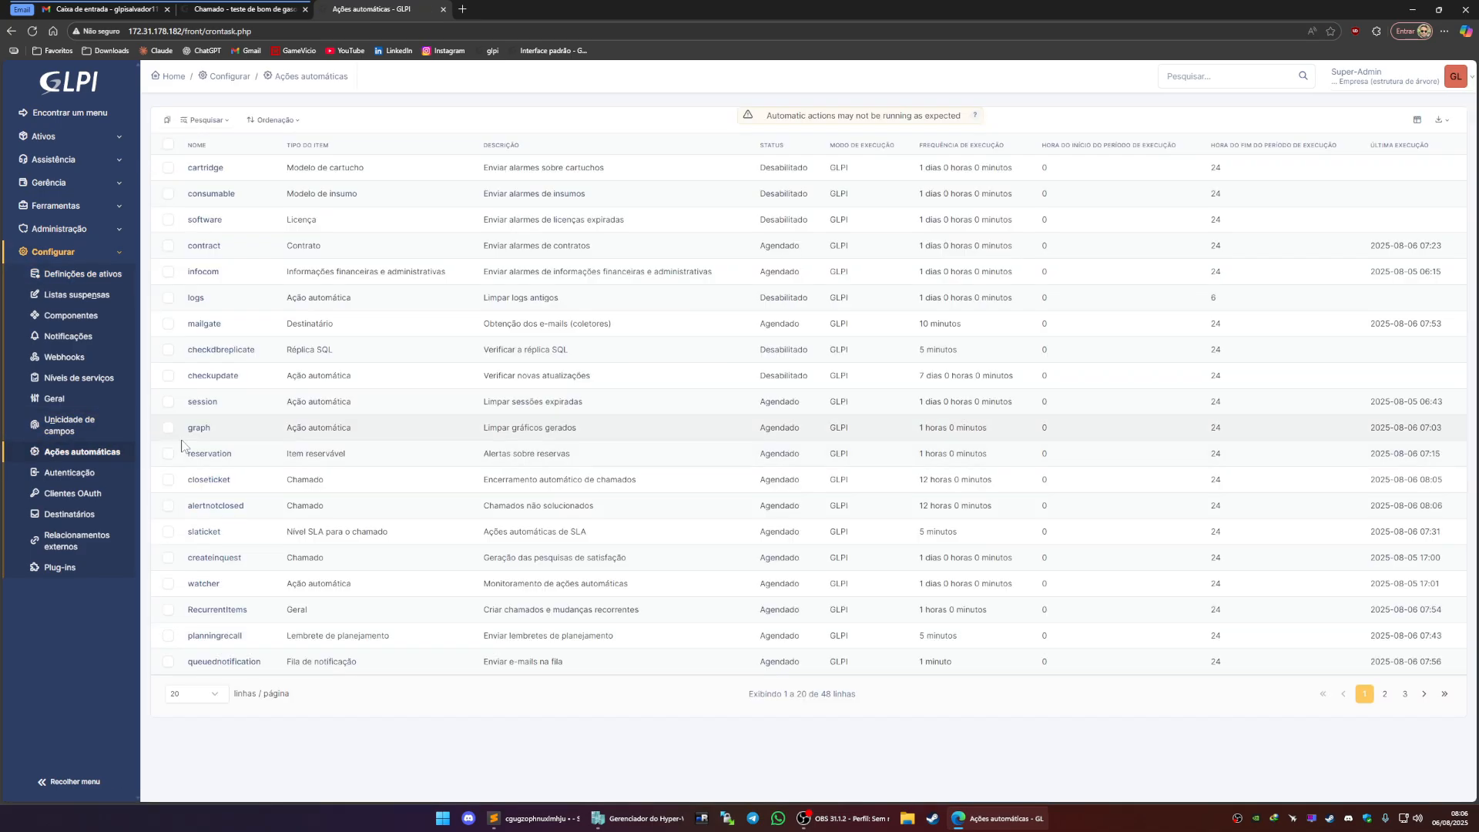
left_click(223, 664)
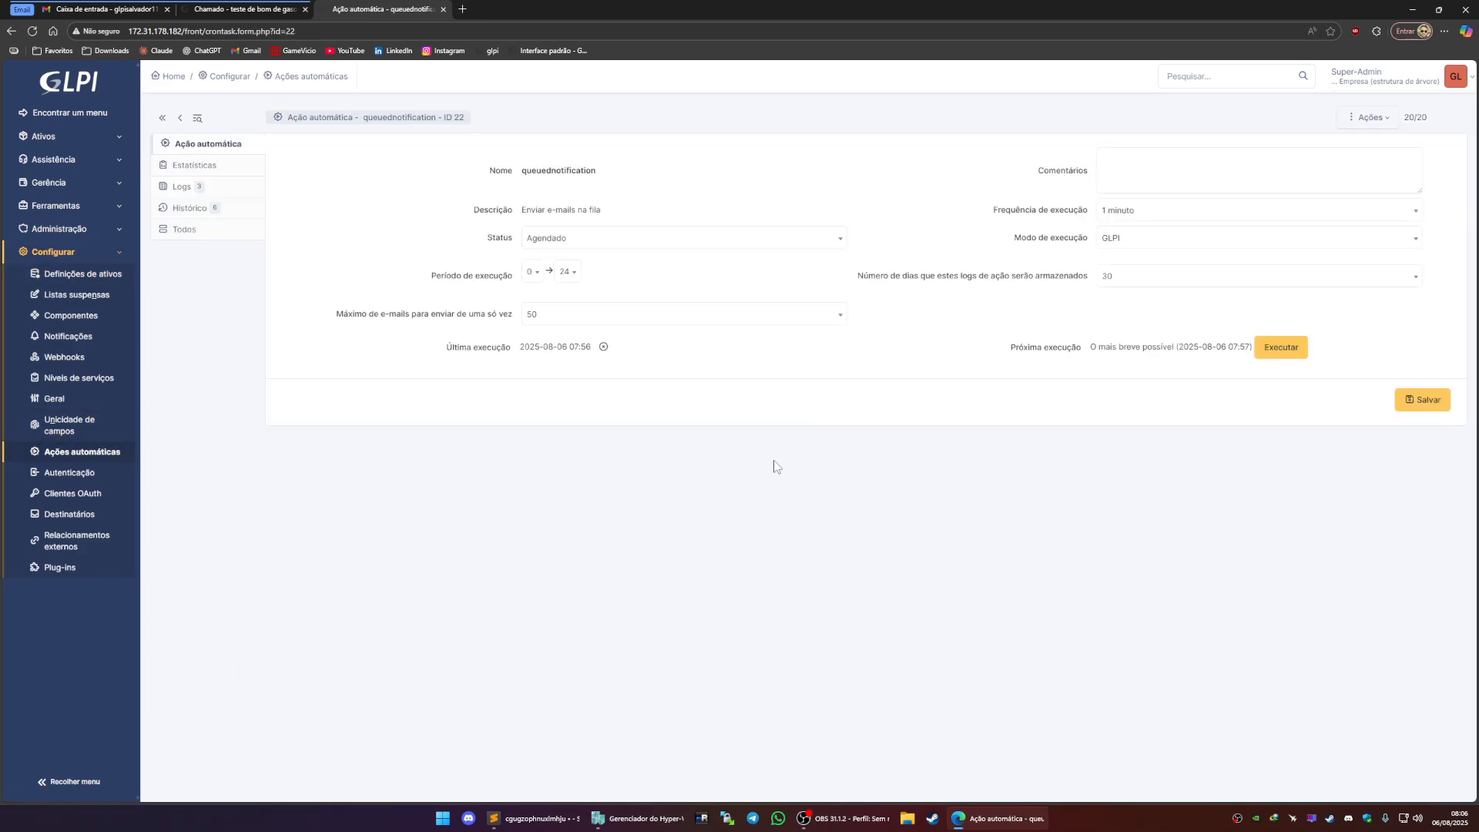
left_click(1298, 356)
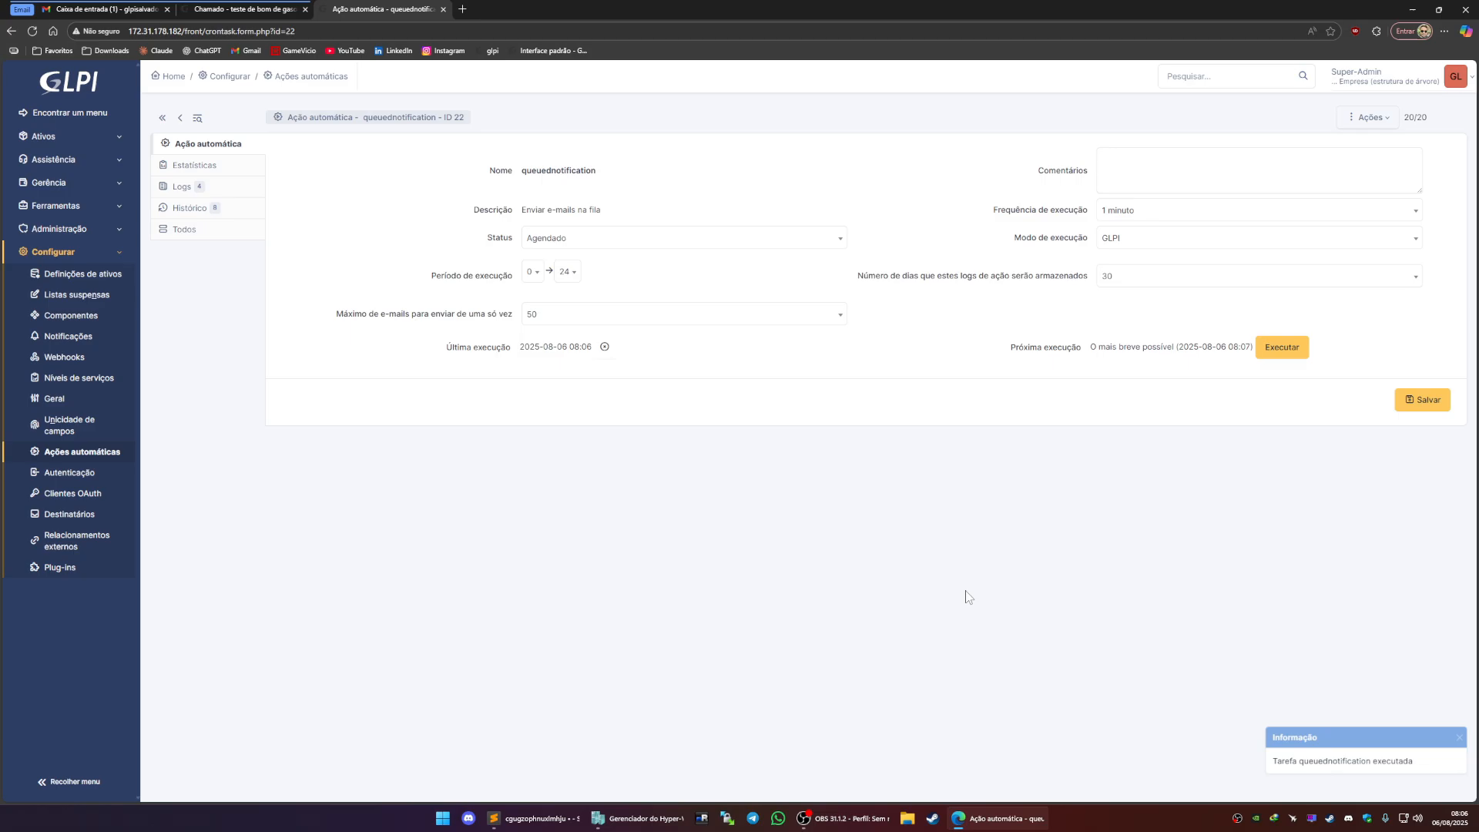
Open the new ticket notification e-mail in the Gmail inbox and return to the inbox
left_click(120, 16)
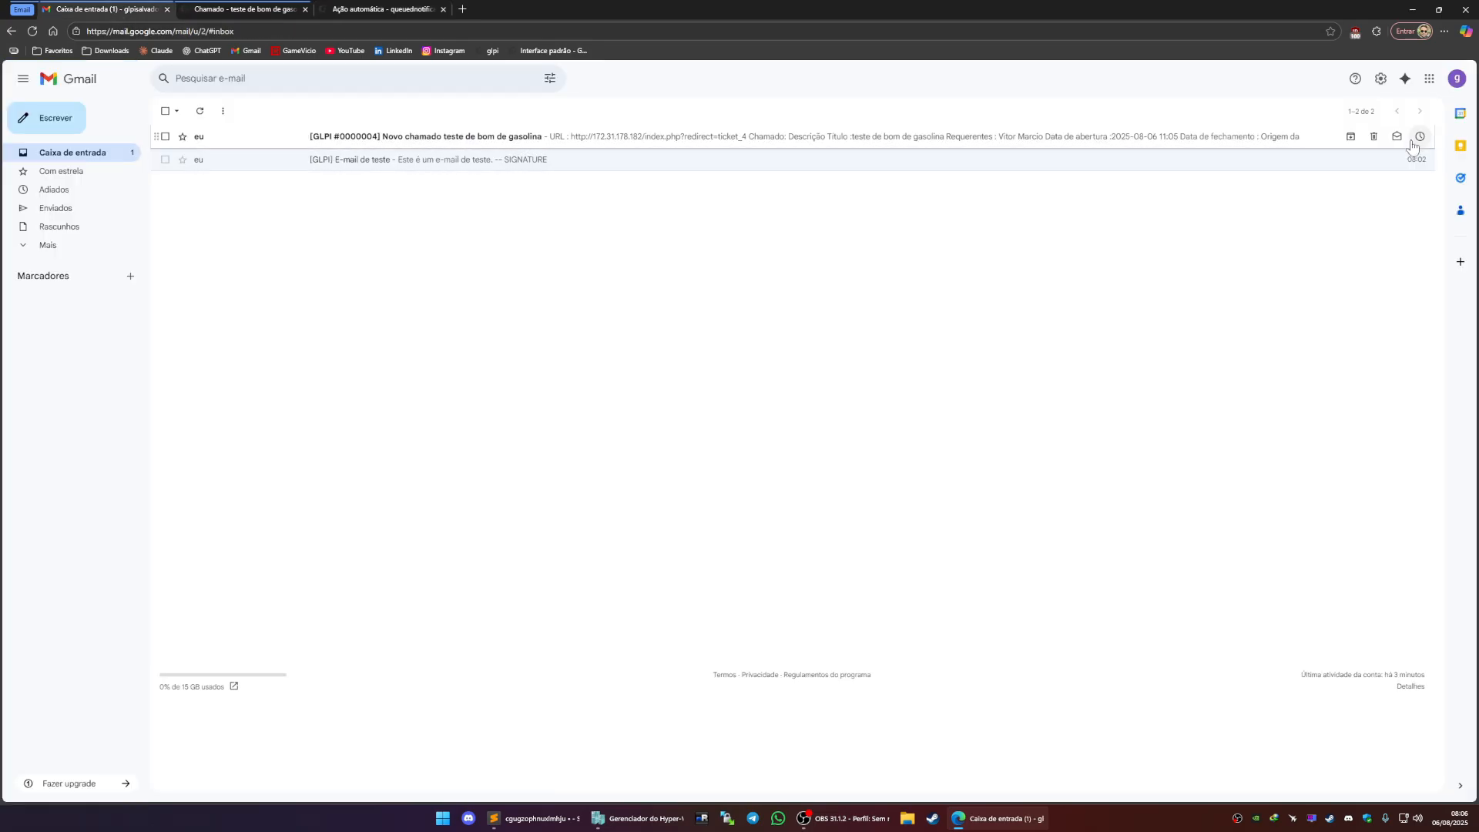
left_click(1456, 78)
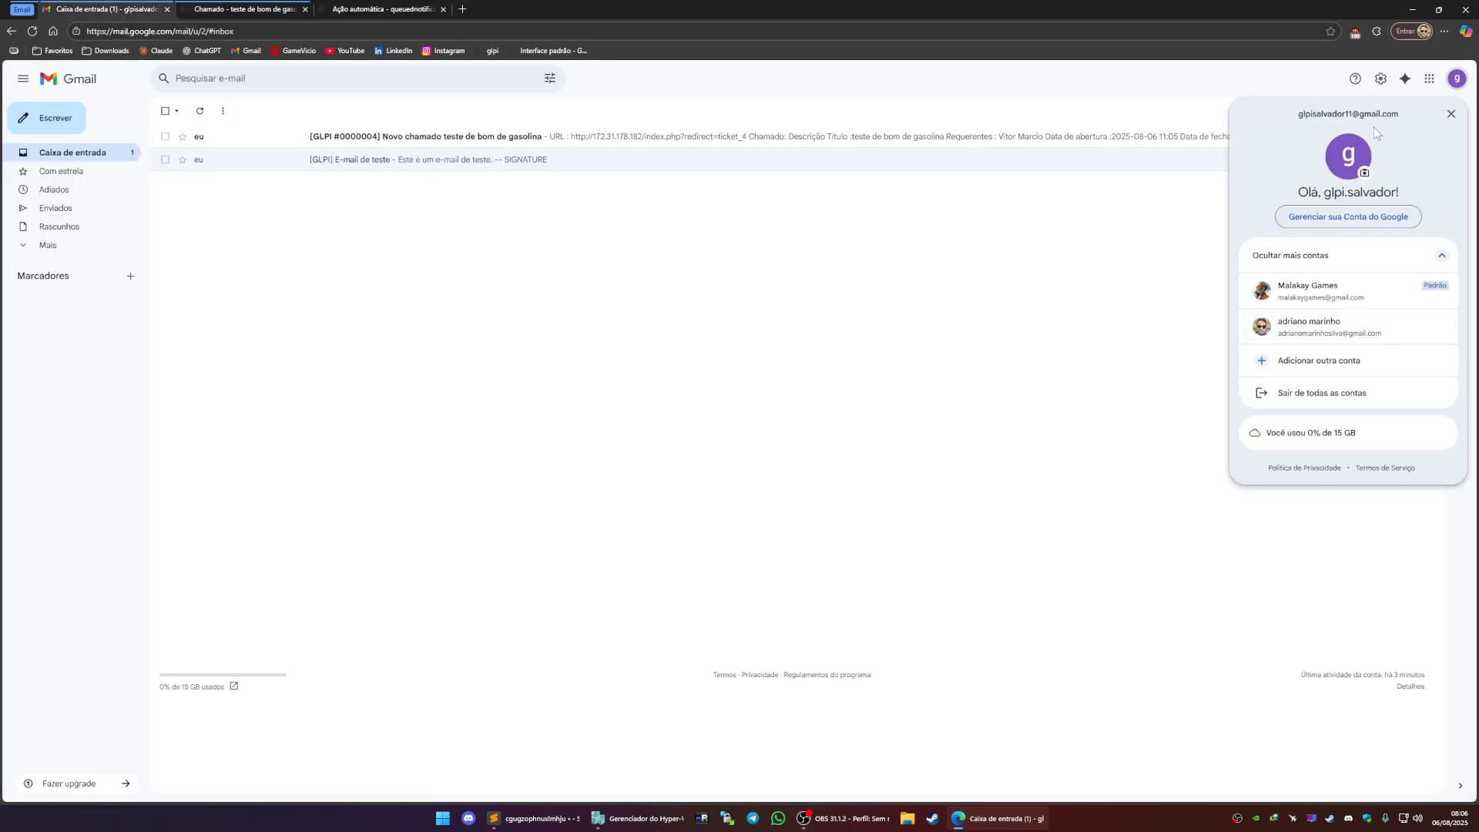
left_click(805, 246)
left_click(358, 138)
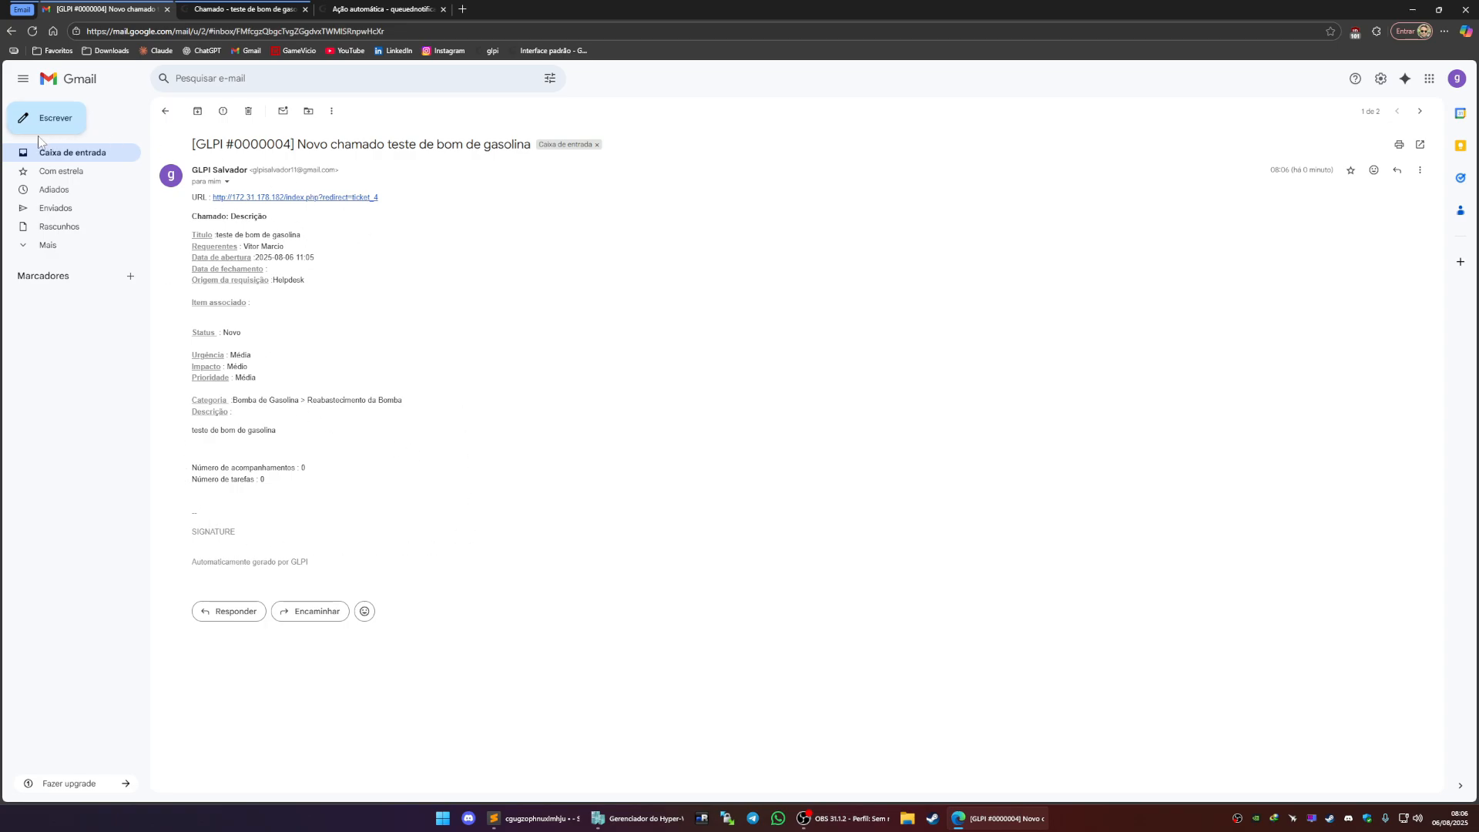
left_click(95, 153)
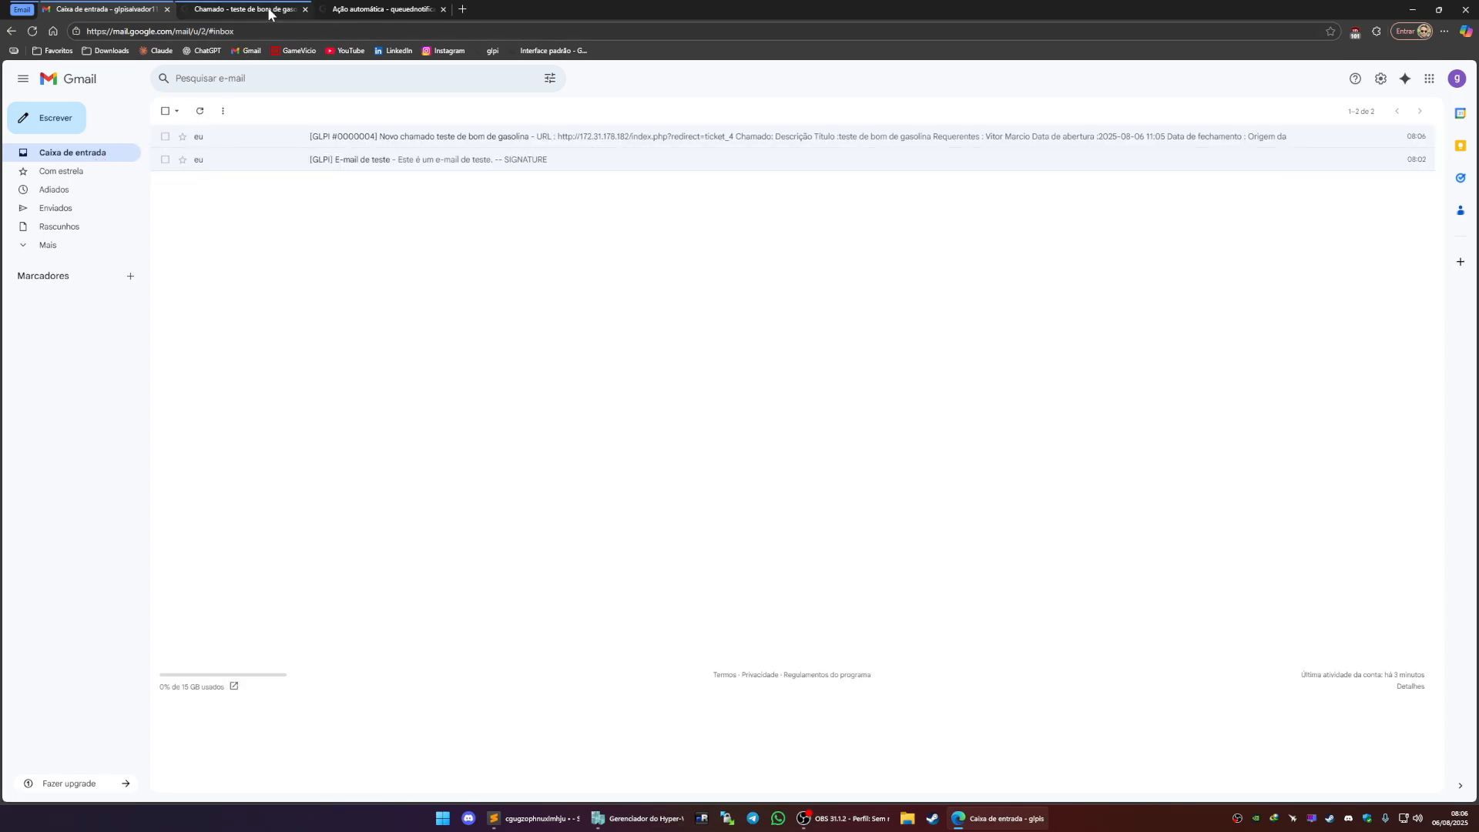
Change the queuednotification action's execution mode to CLI
left_click(270, 15)
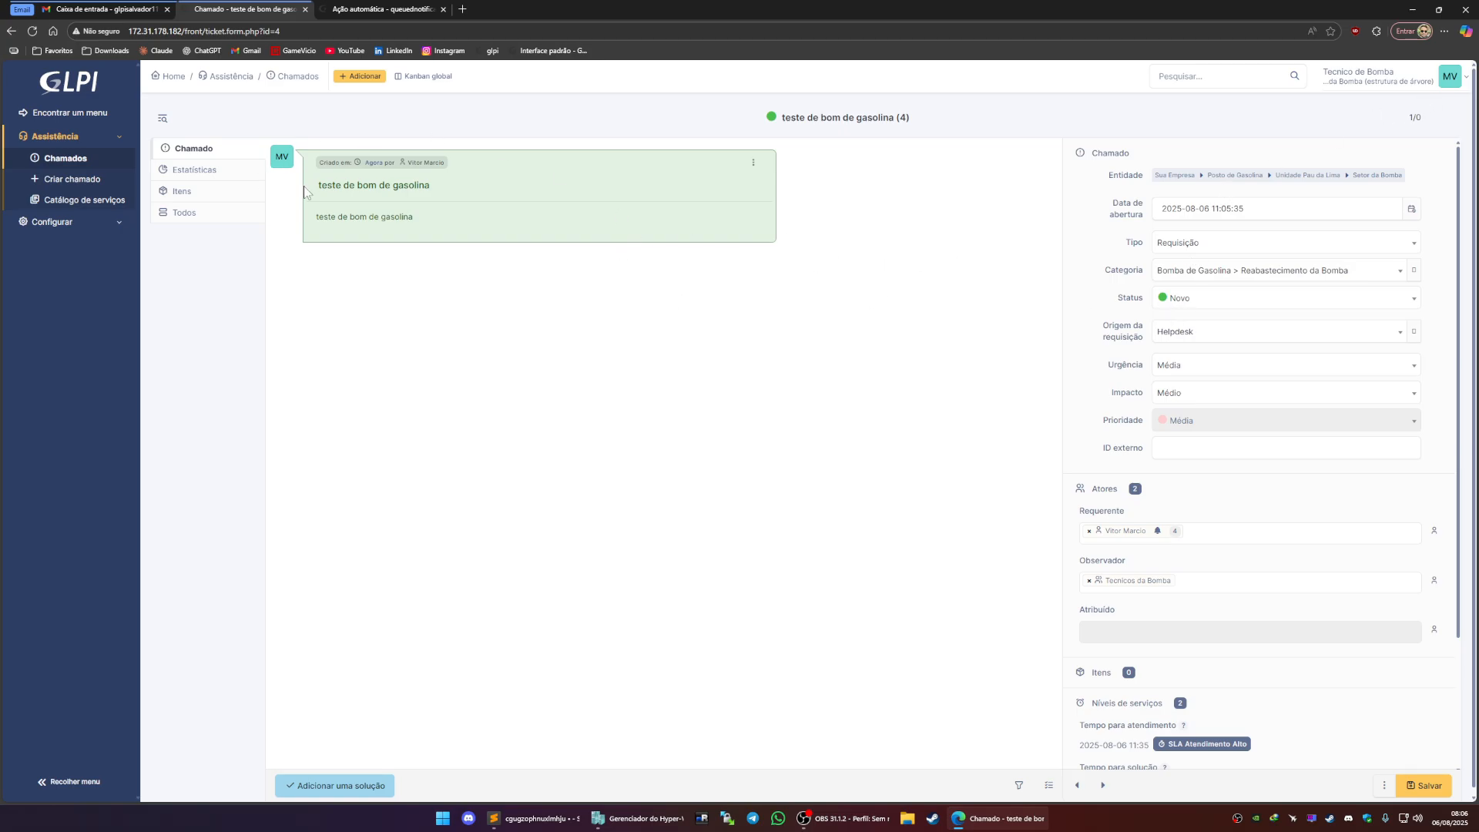
left_click(385, 10)
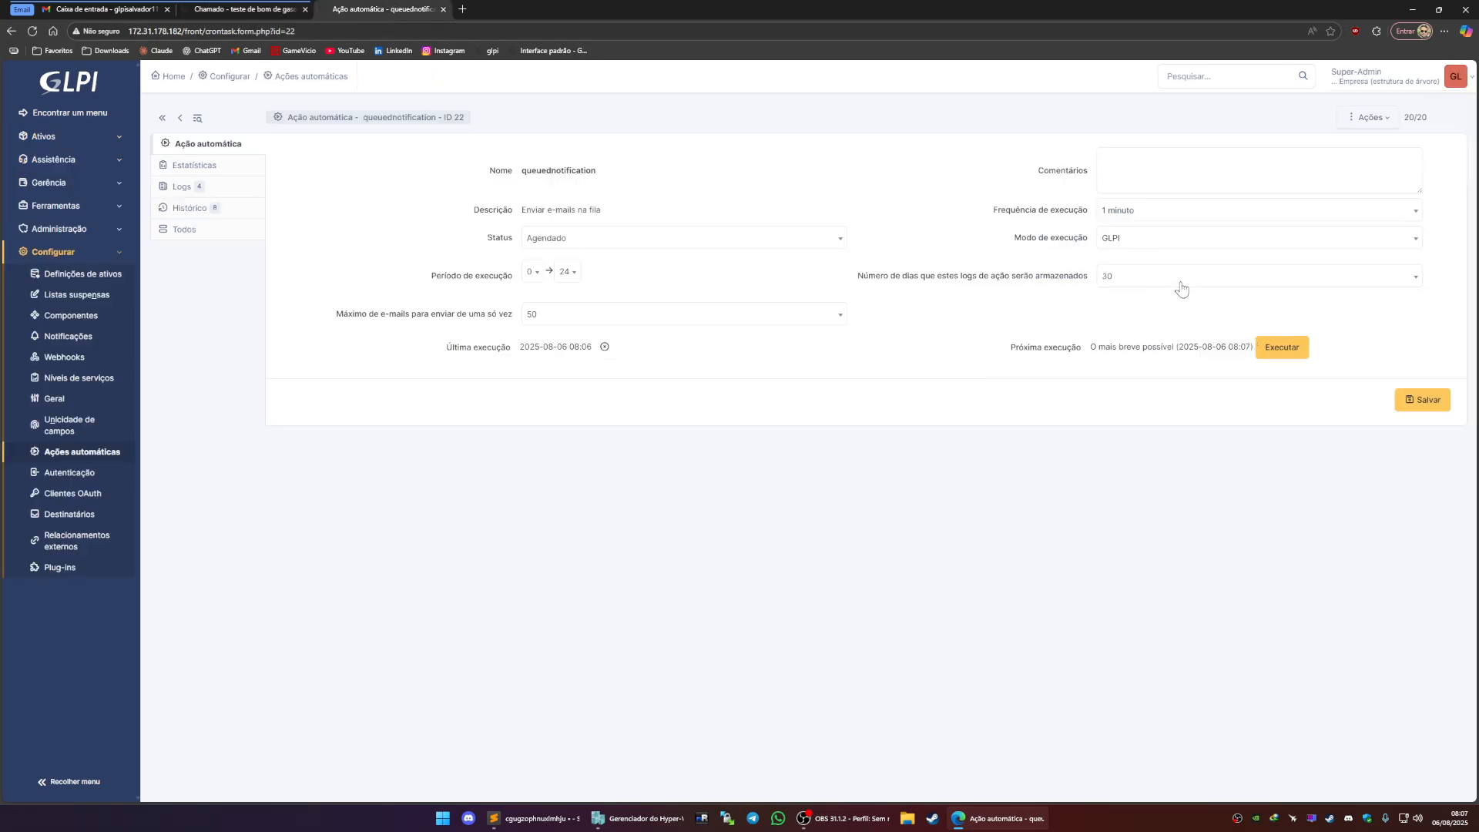
left_click(1151, 241)
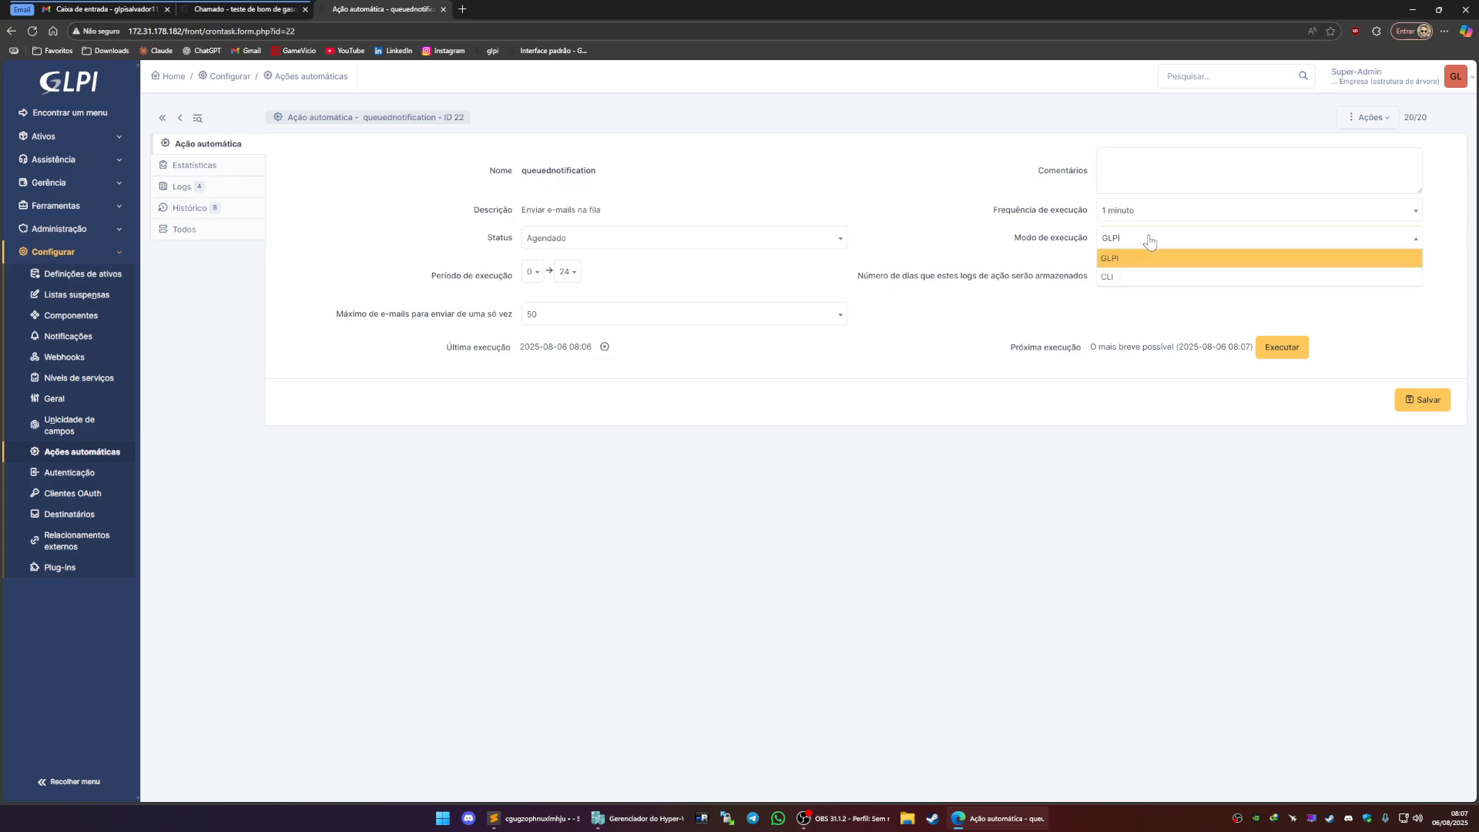
left_click(1110, 279)
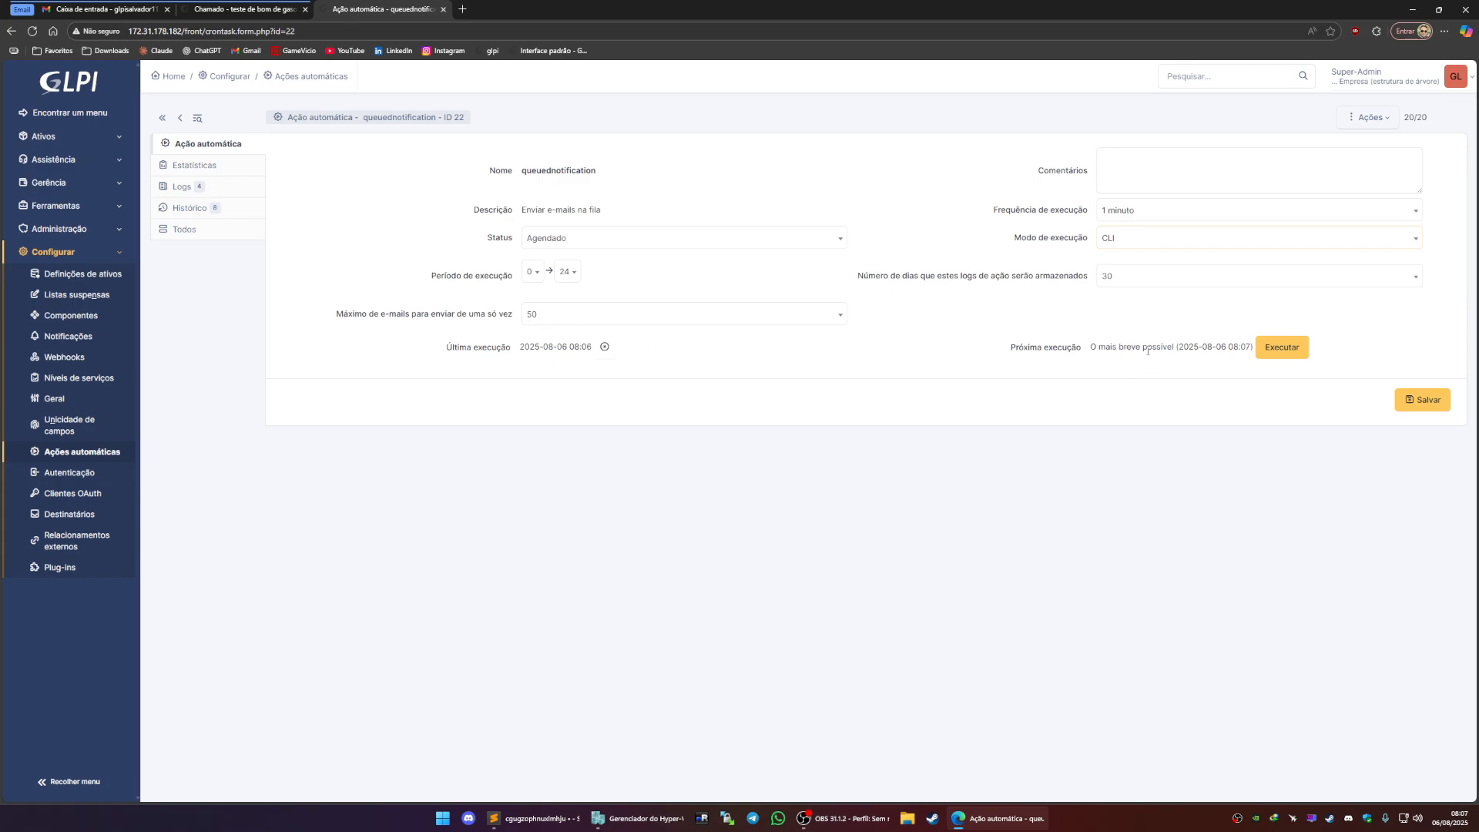
Review the queuednotification action's statistics, logs and history, then reopen it from the automatic actions list
left_click(200, 165)
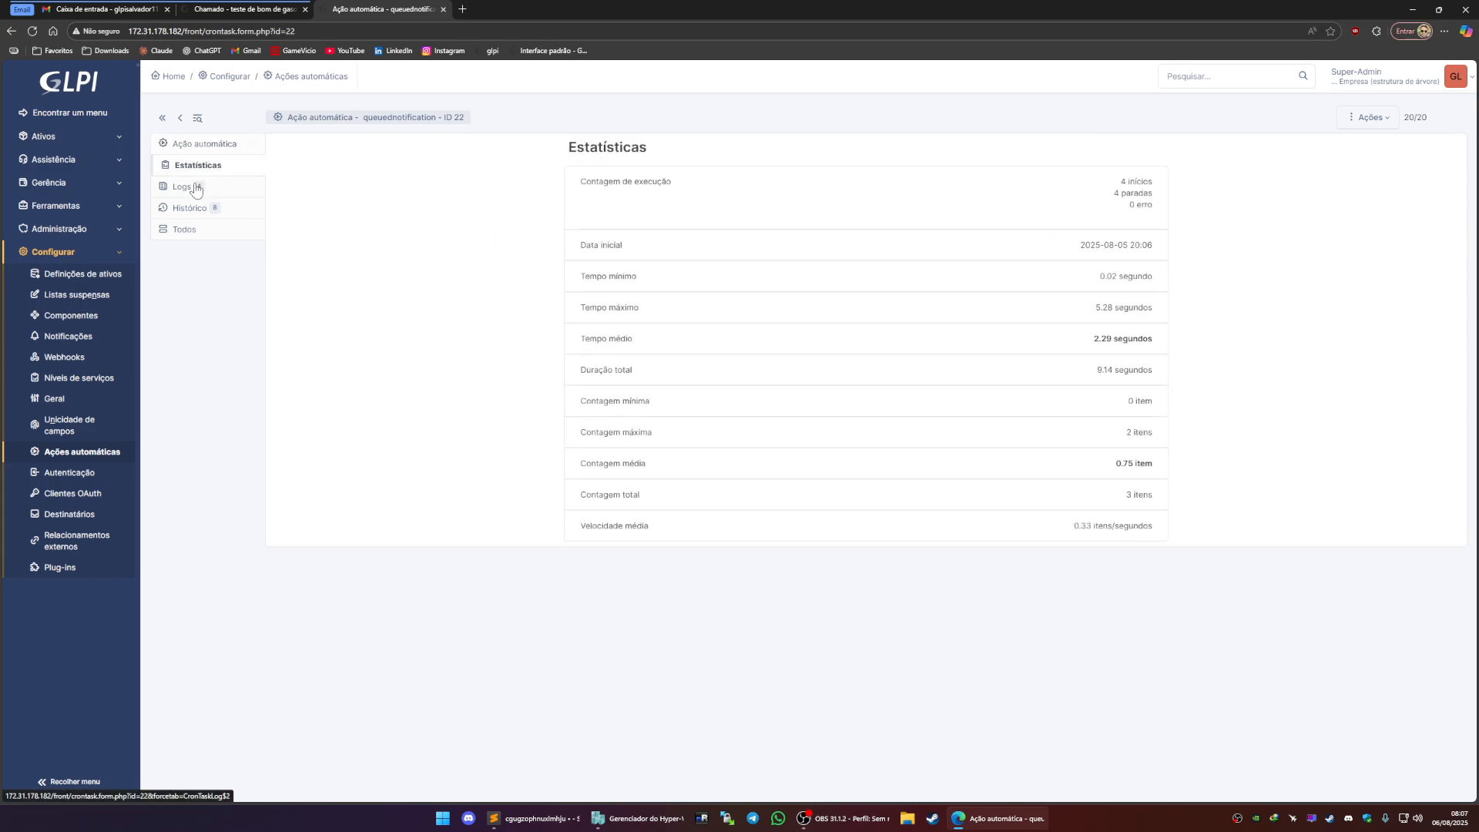
left_click(183, 186)
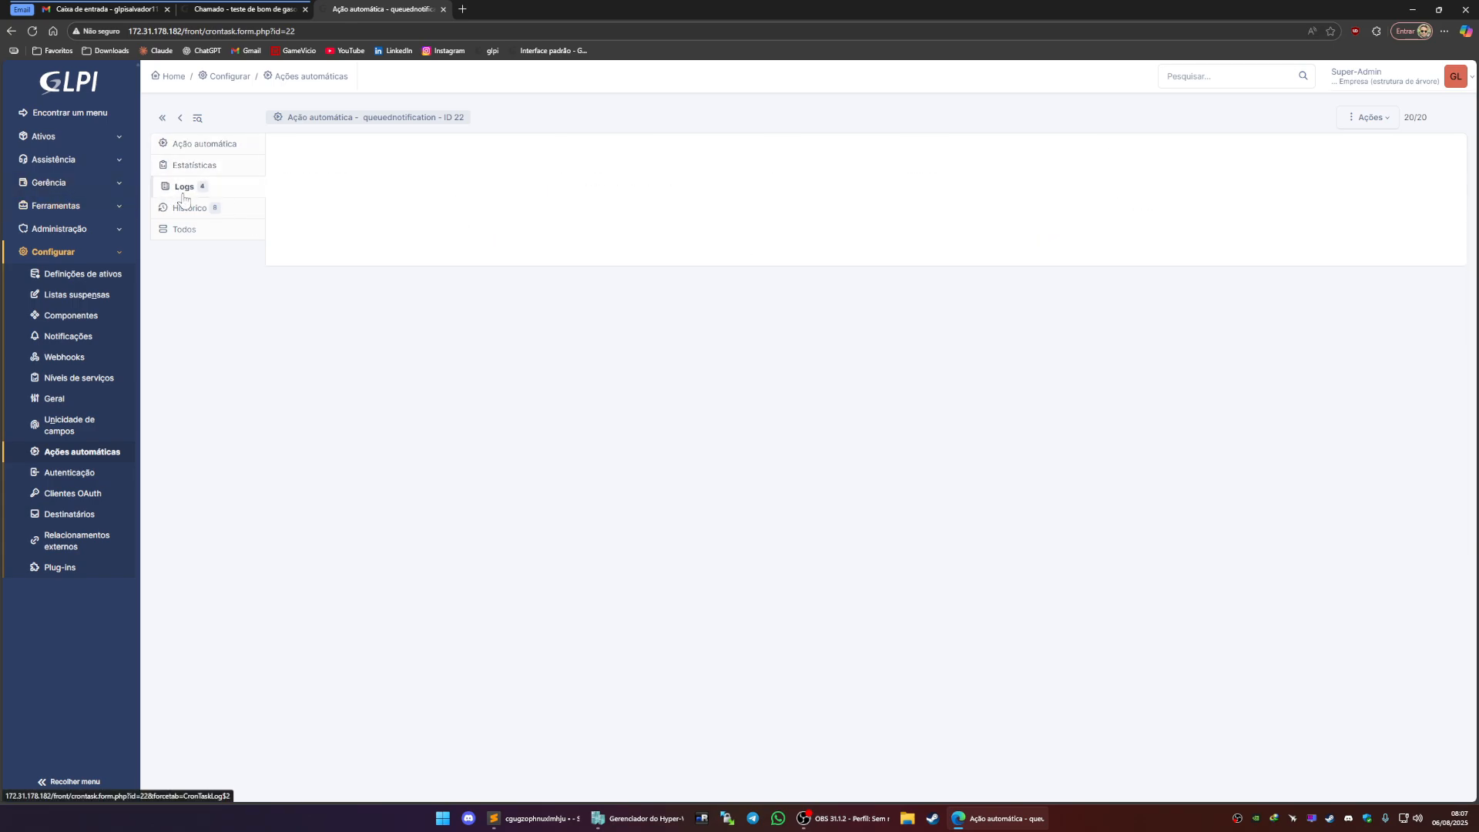
left_click(185, 208)
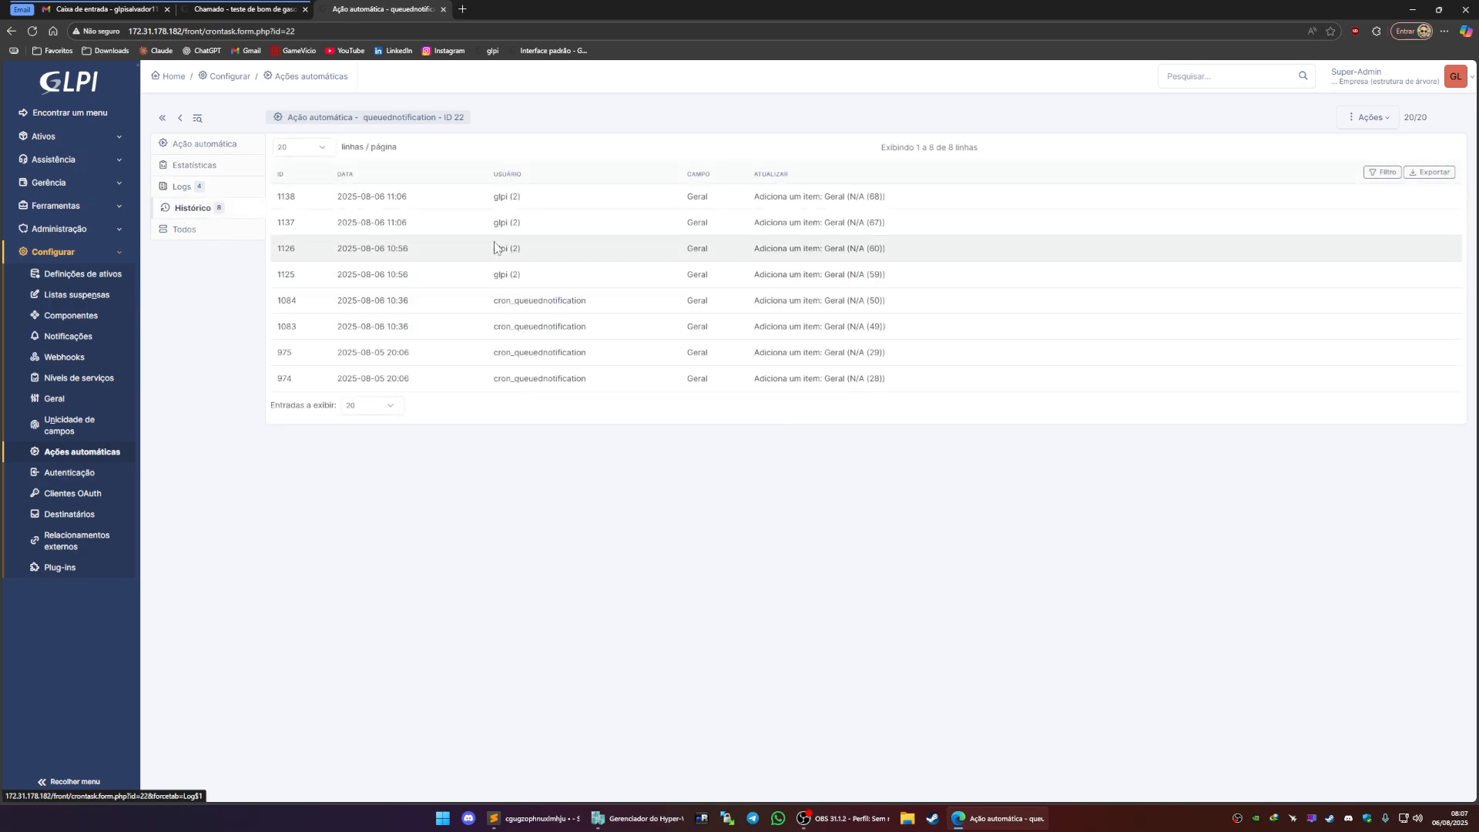
left_click(191, 145)
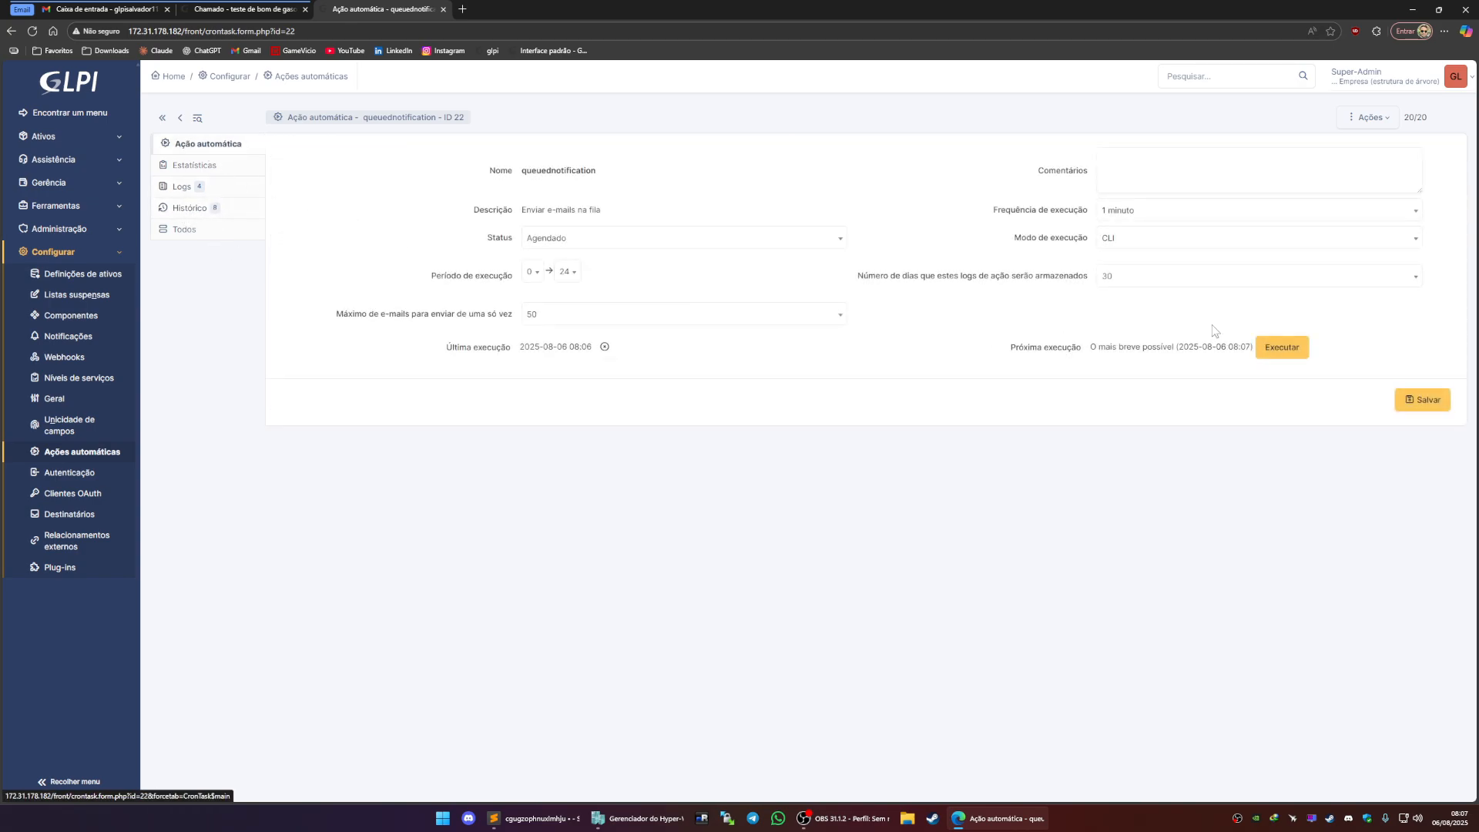
left_click(1137, 240)
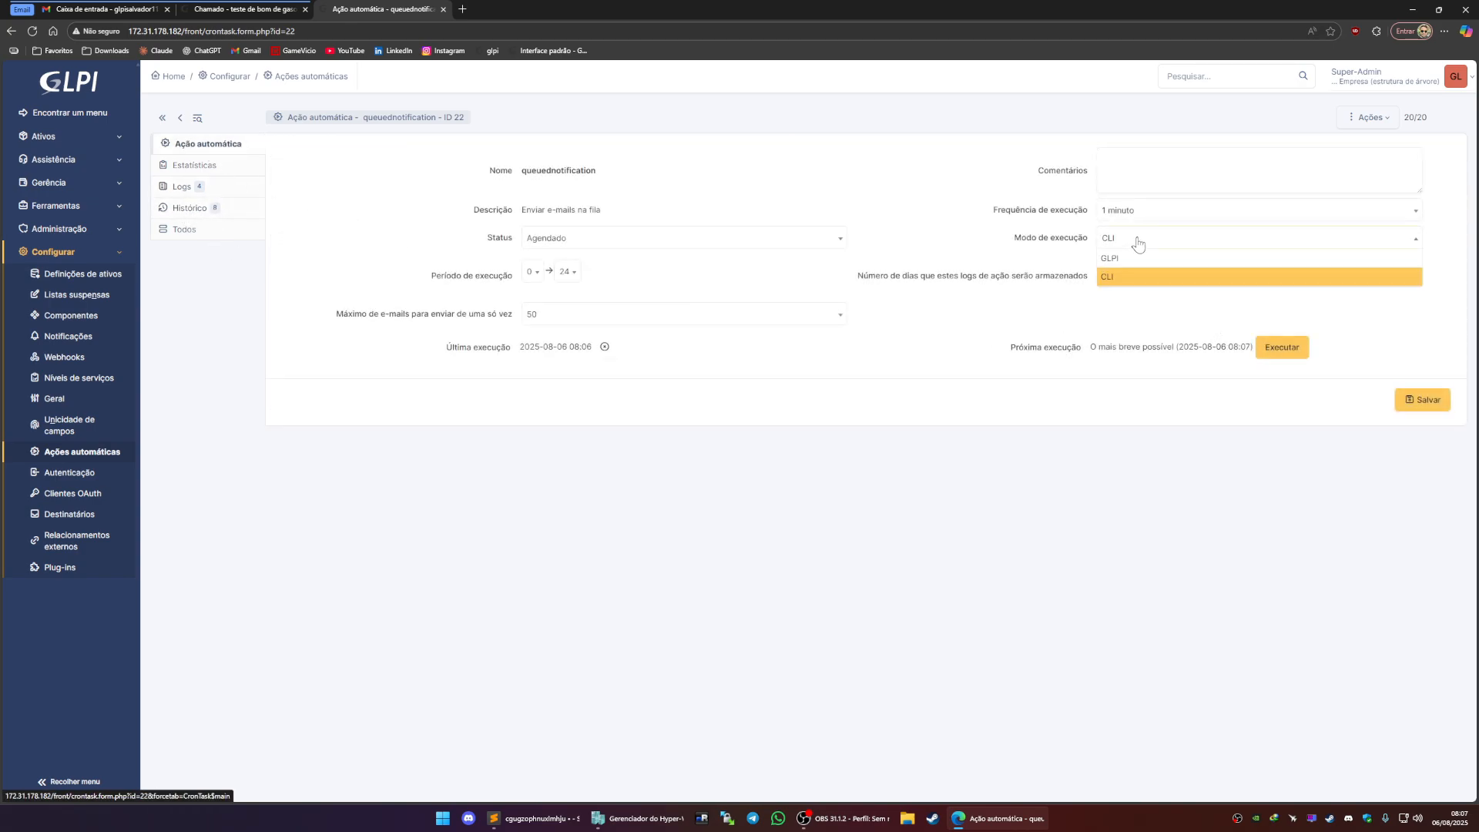
left_click(1118, 321)
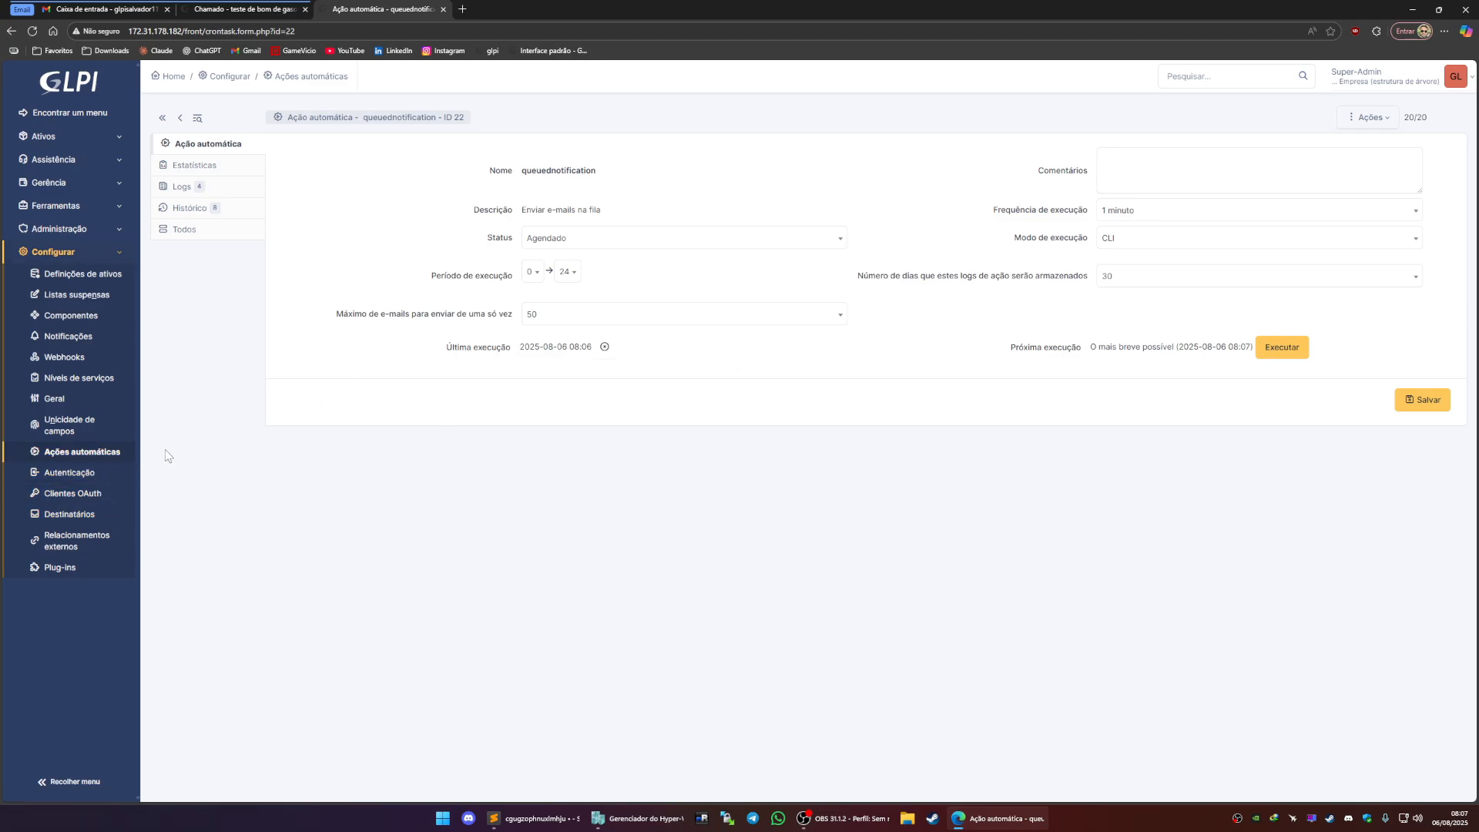
left_click(114, 453)
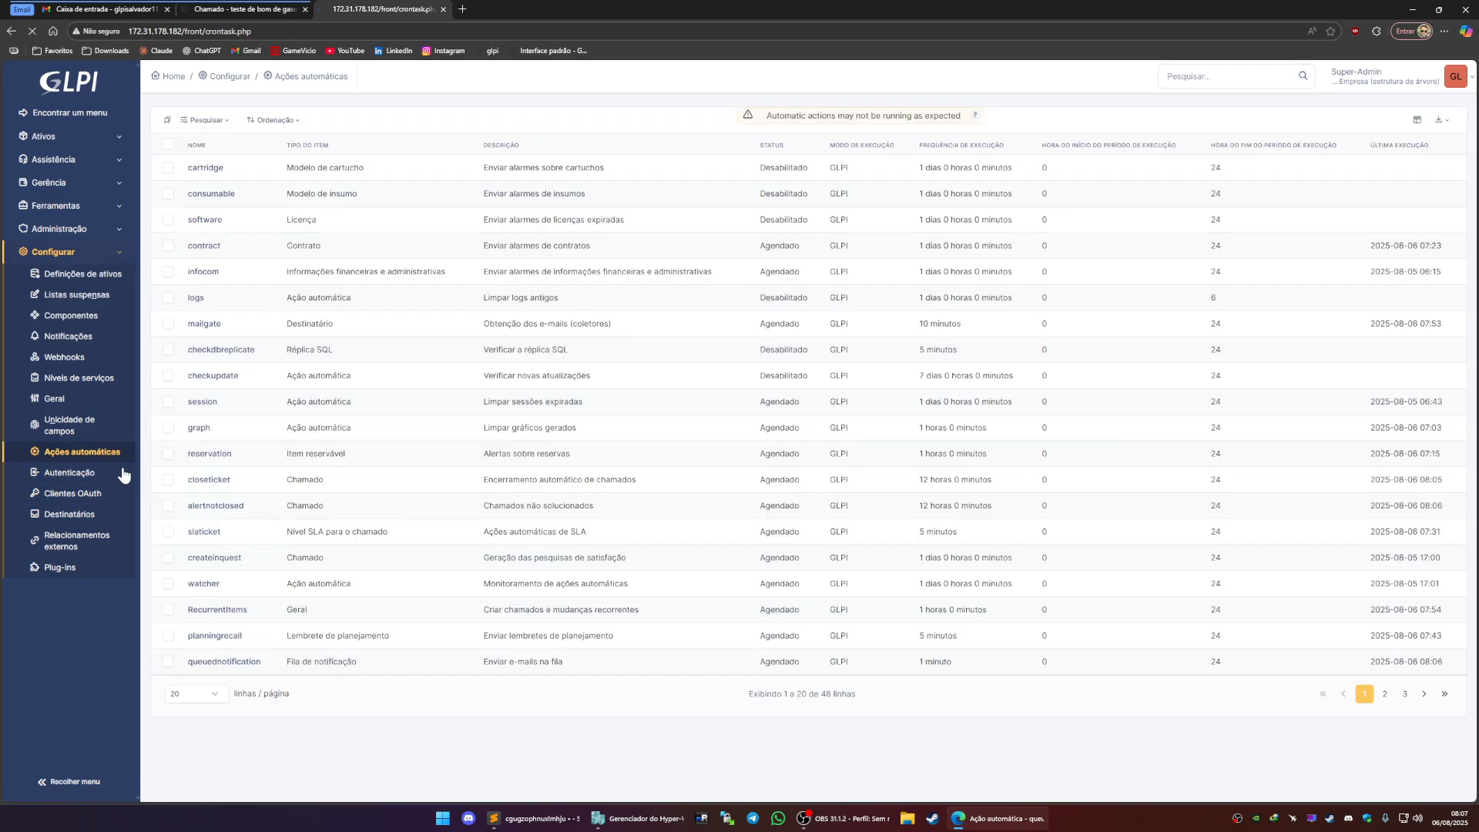
left_click(222, 663)
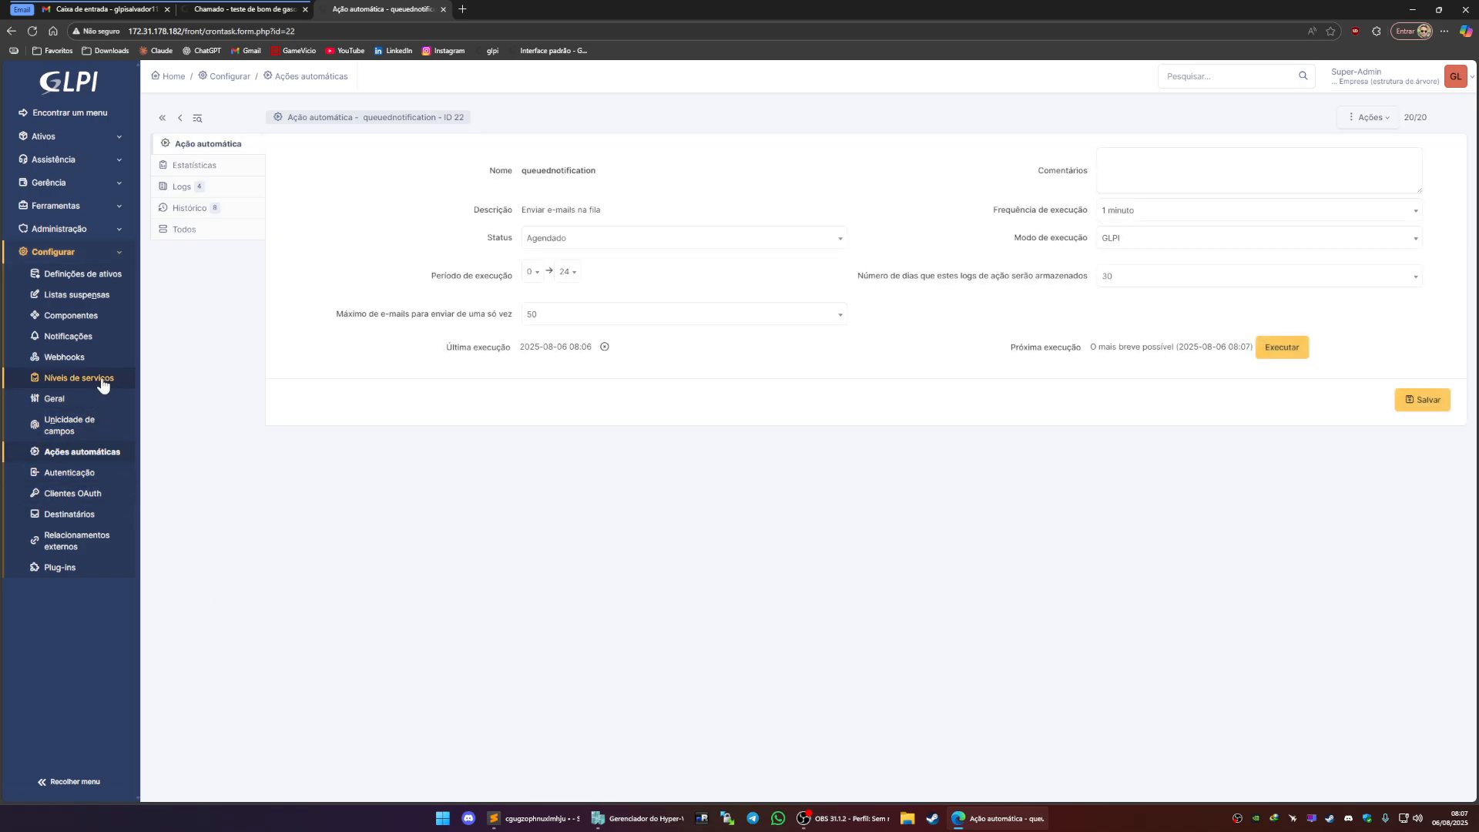
Open the e-mail notifications configuration and inspect the SMTP password field
left_click(93, 342)
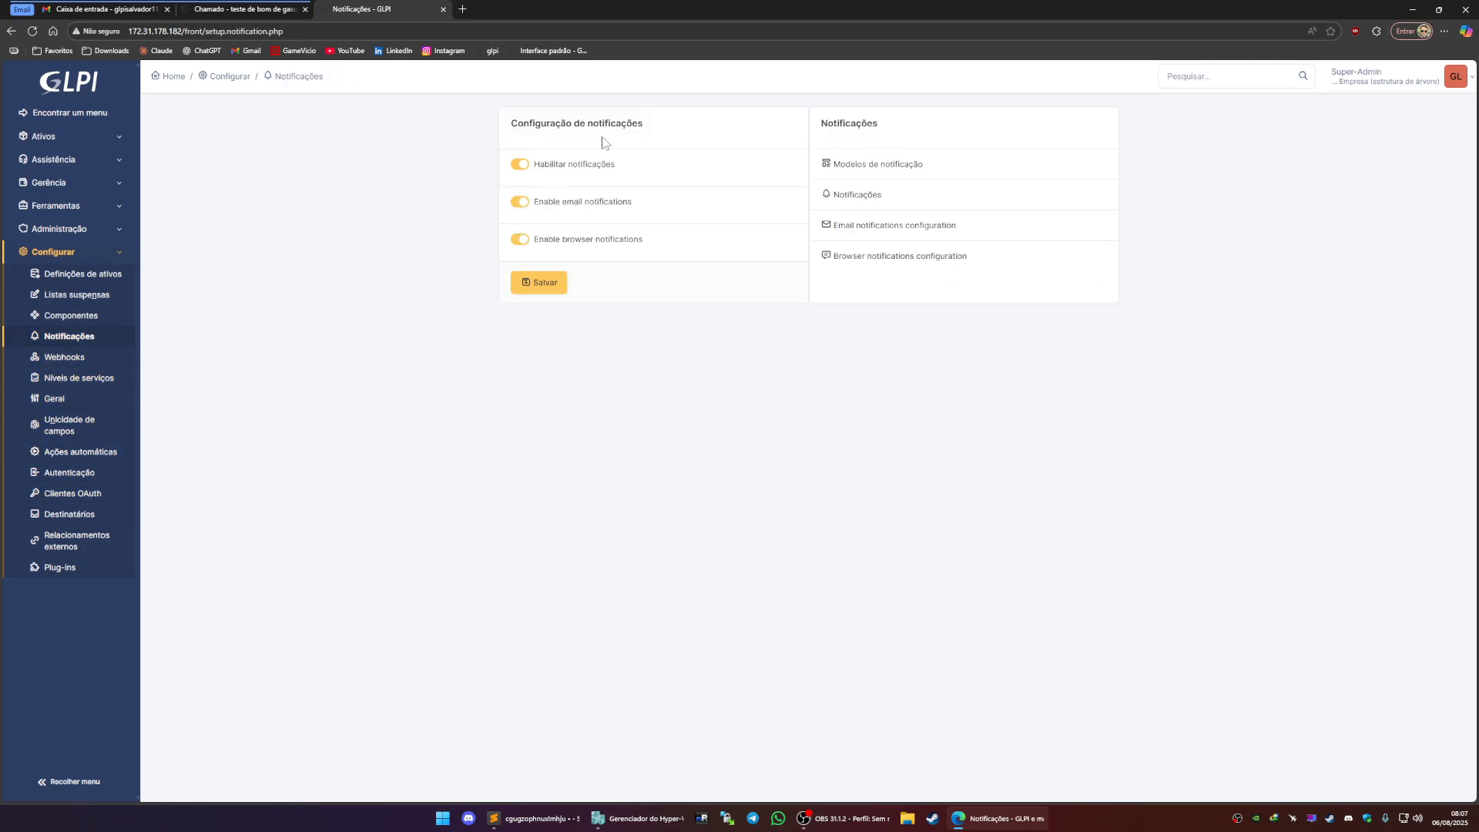
left_click(897, 229)
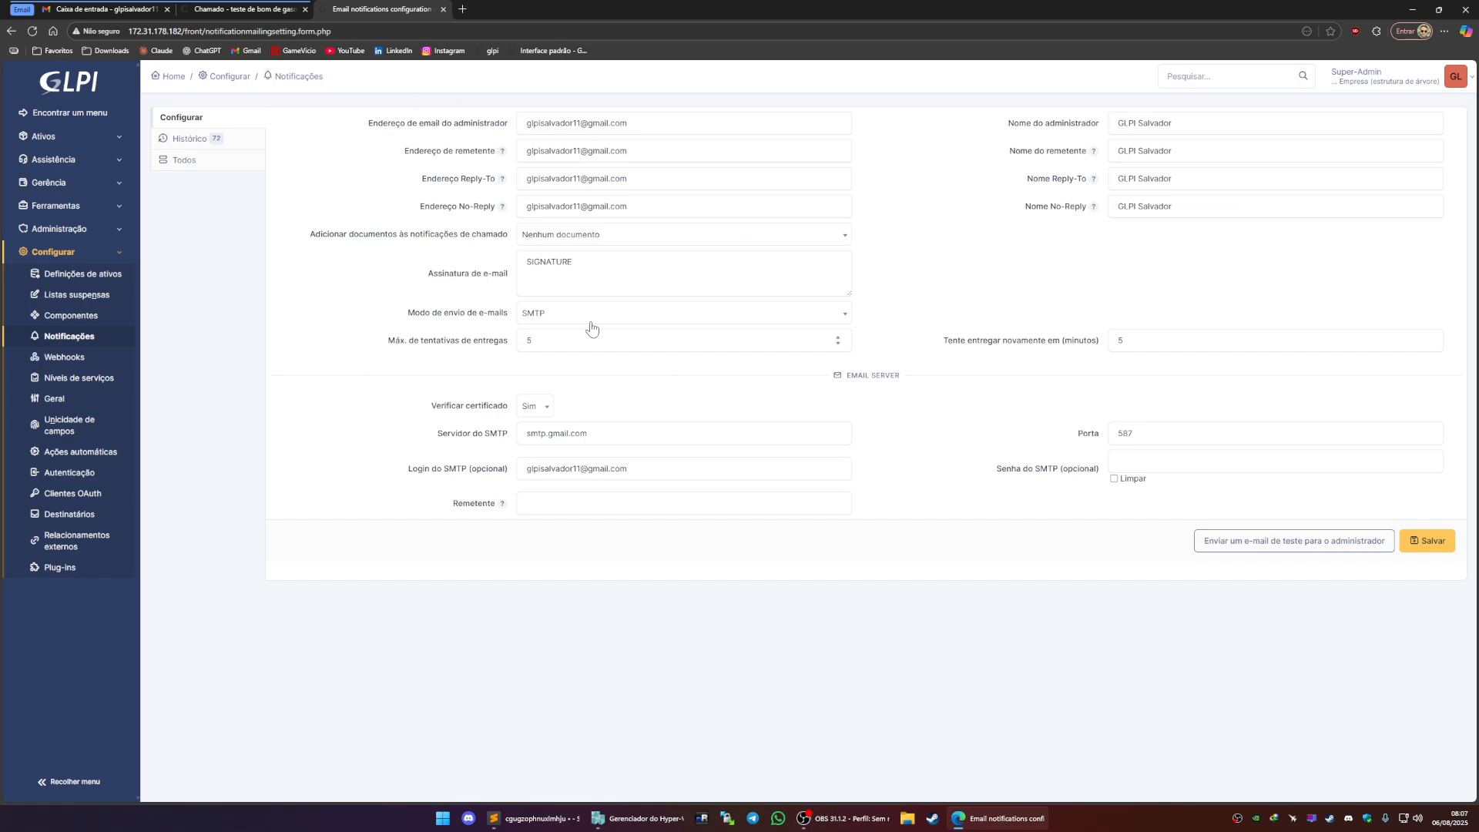
left_click(1182, 463)
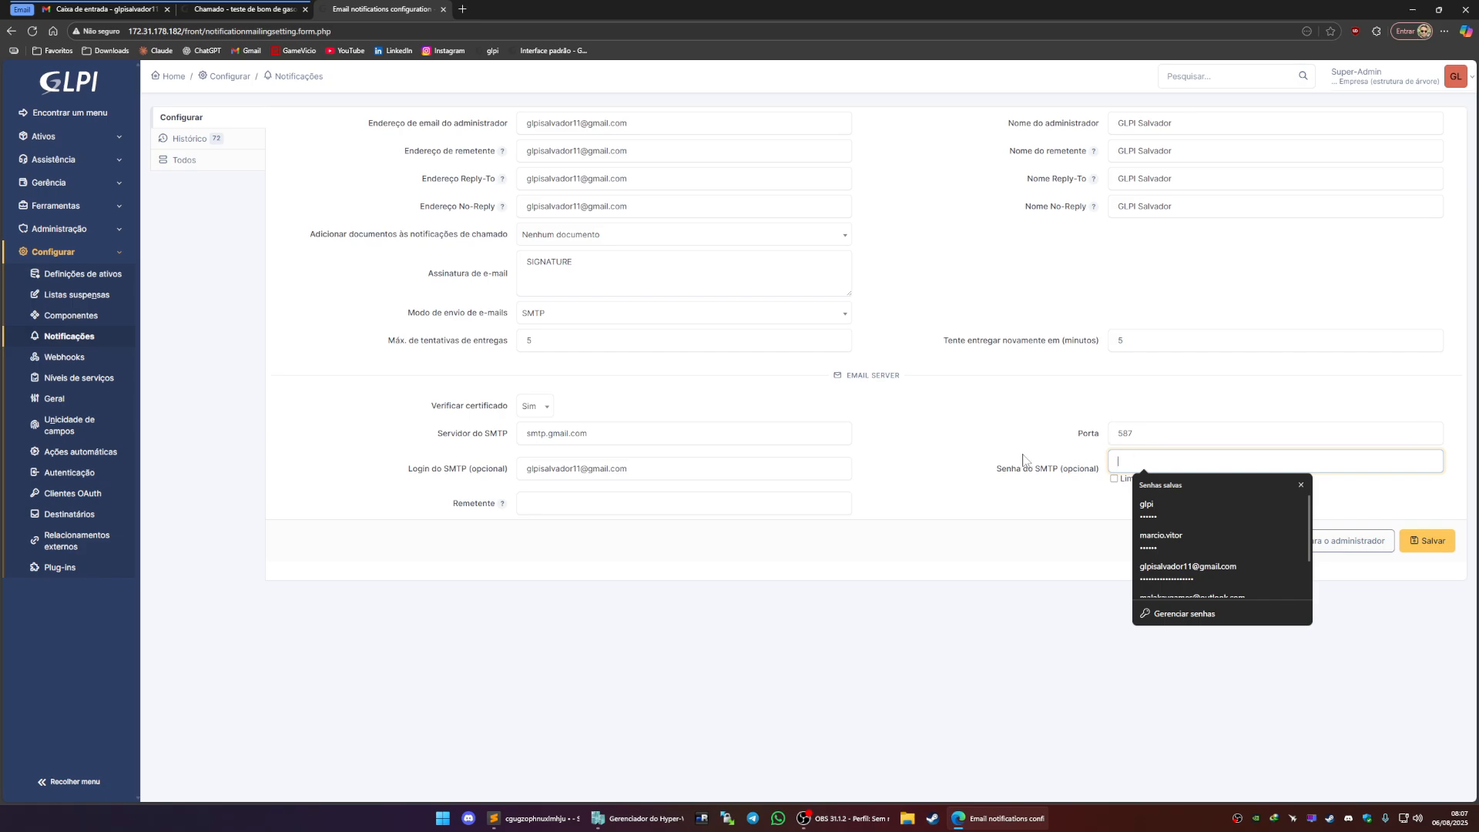
left_click(245, 10)
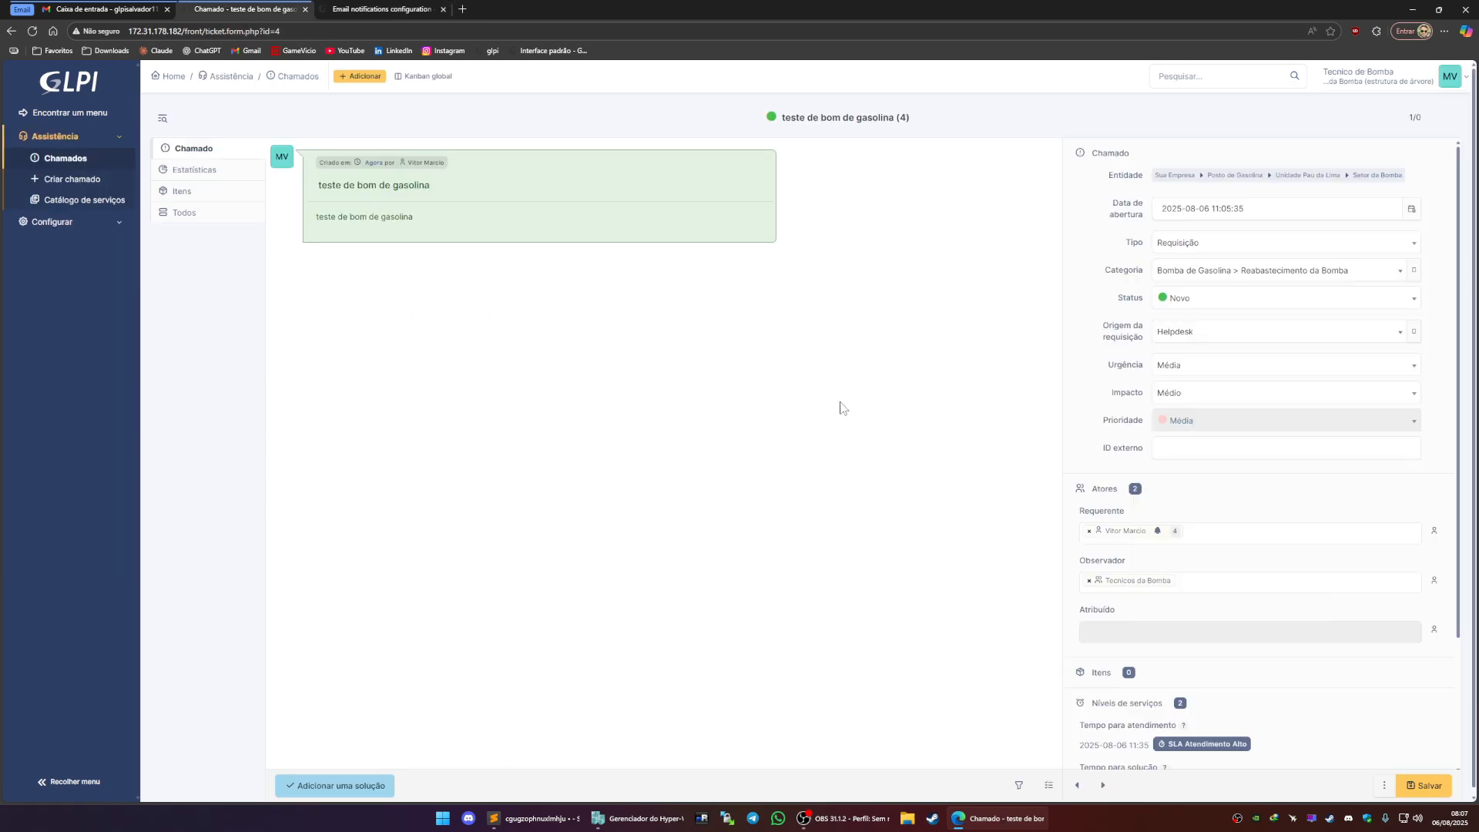